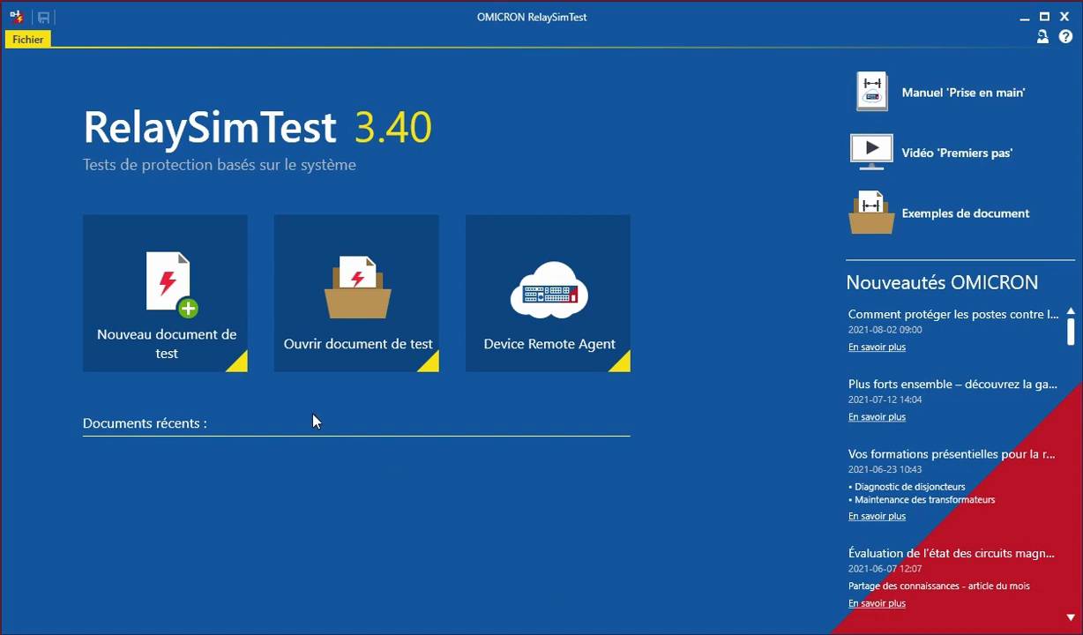
Step: Create a new test document starting from the line topology
left_click(166, 309)
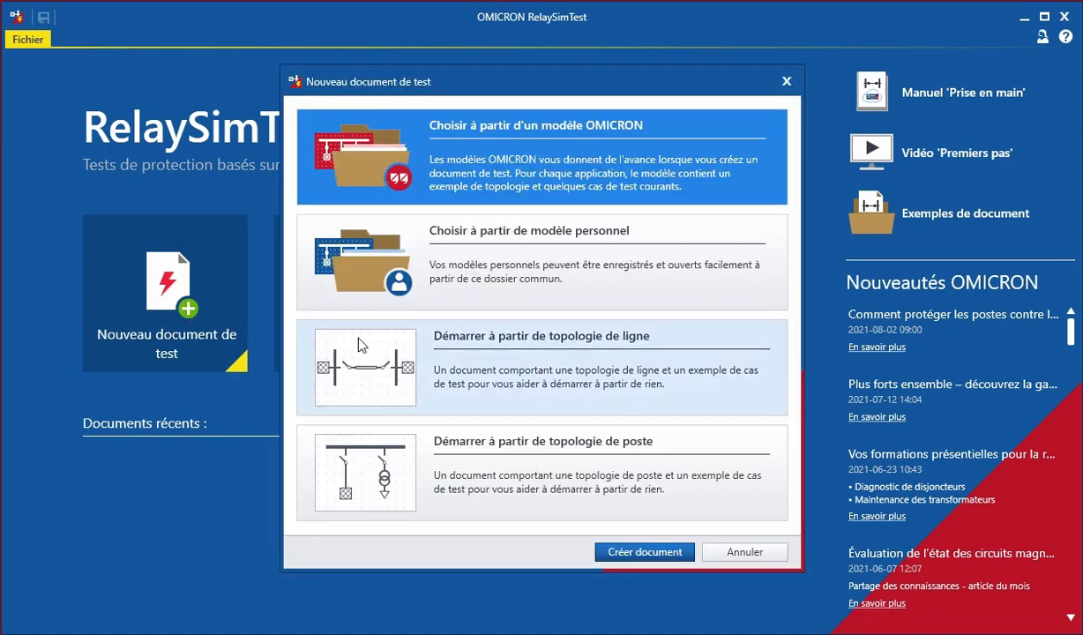
left_click(548, 365)
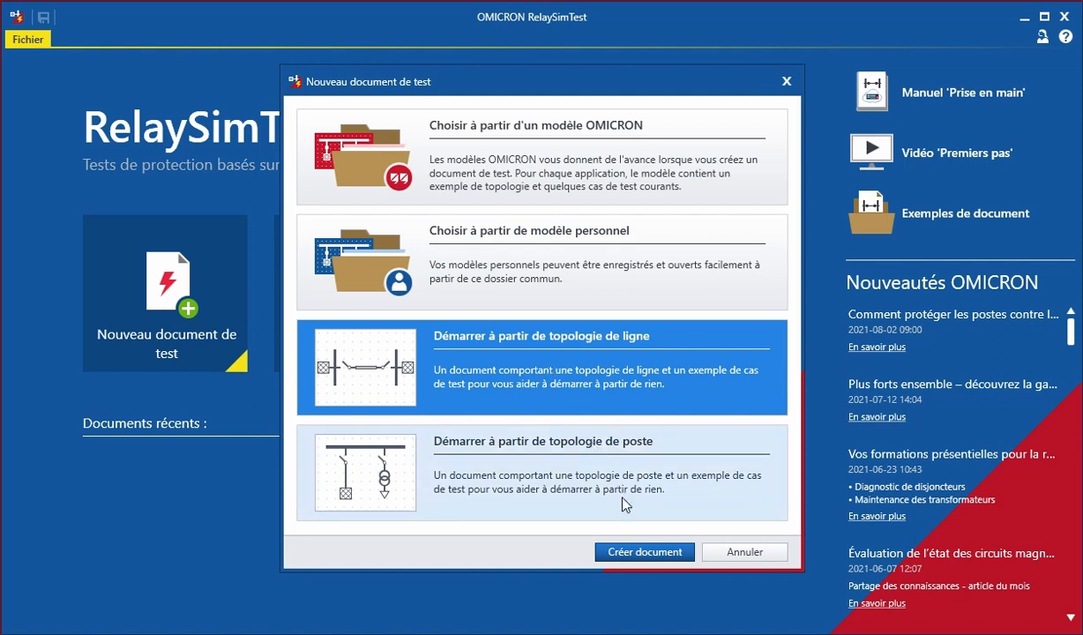
left_click(628, 553)
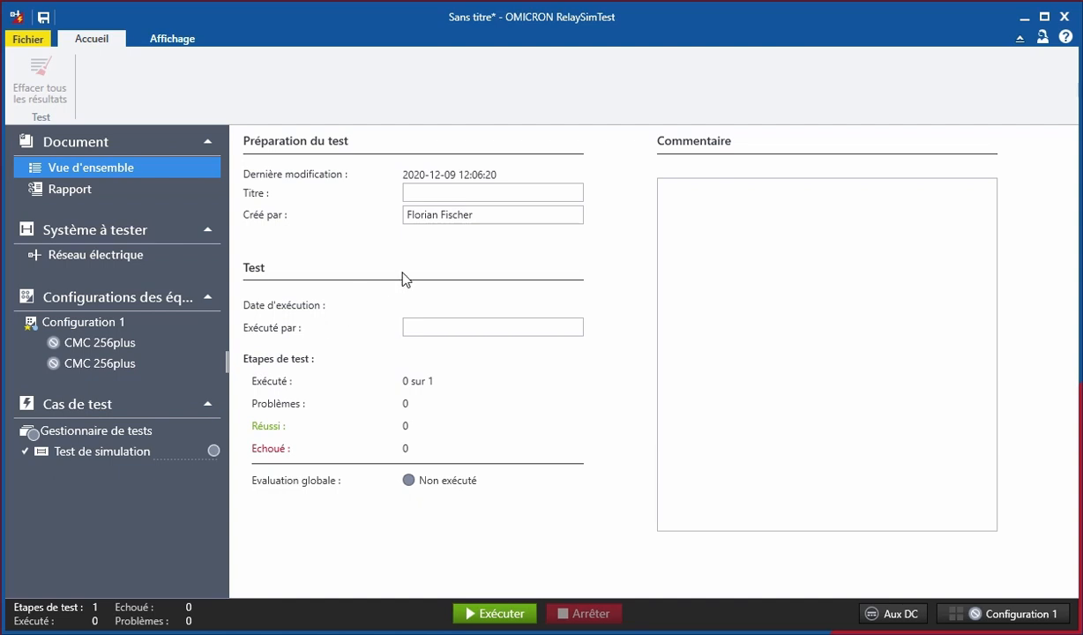
Step: Title the test document "Getting Started" and save it under the file name Getting Started
left_click(538, 192)
type("Getting Started")
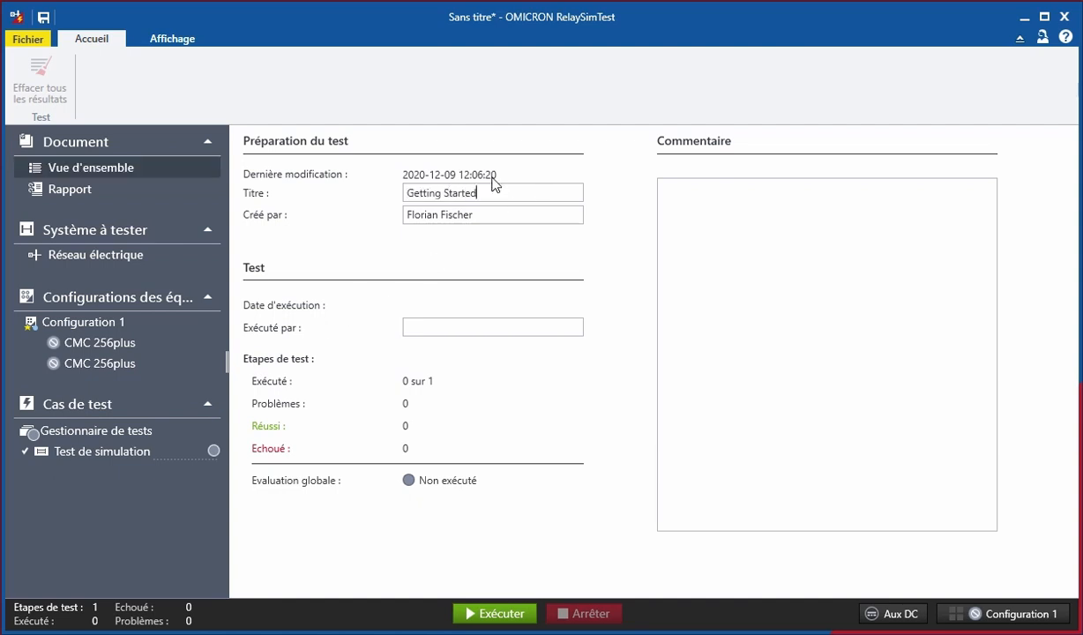
left_click(32, 39)
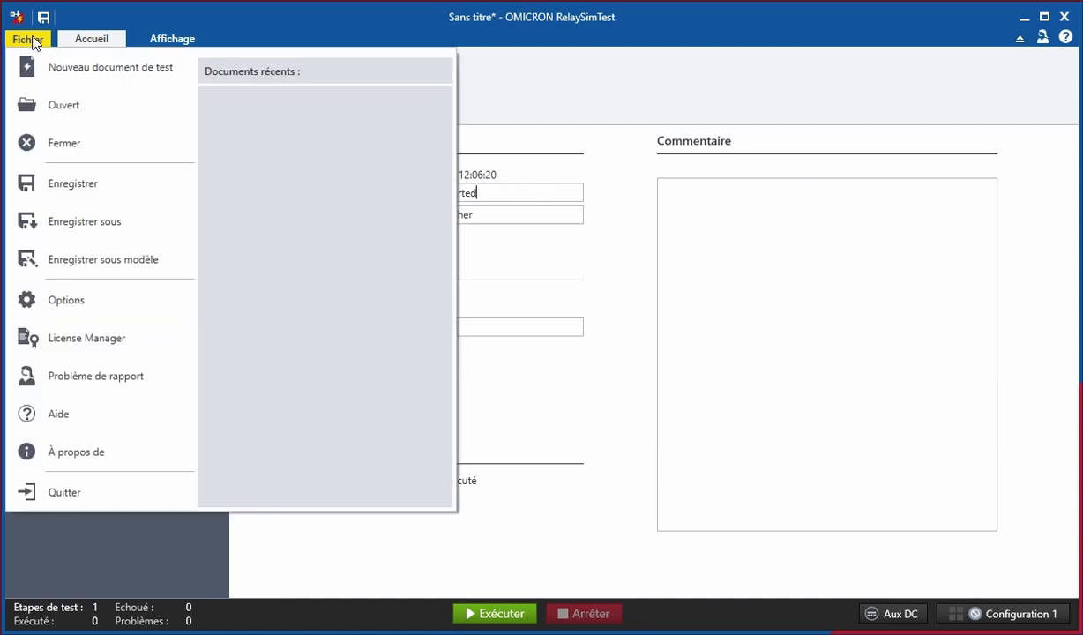
left_click(72, 184)
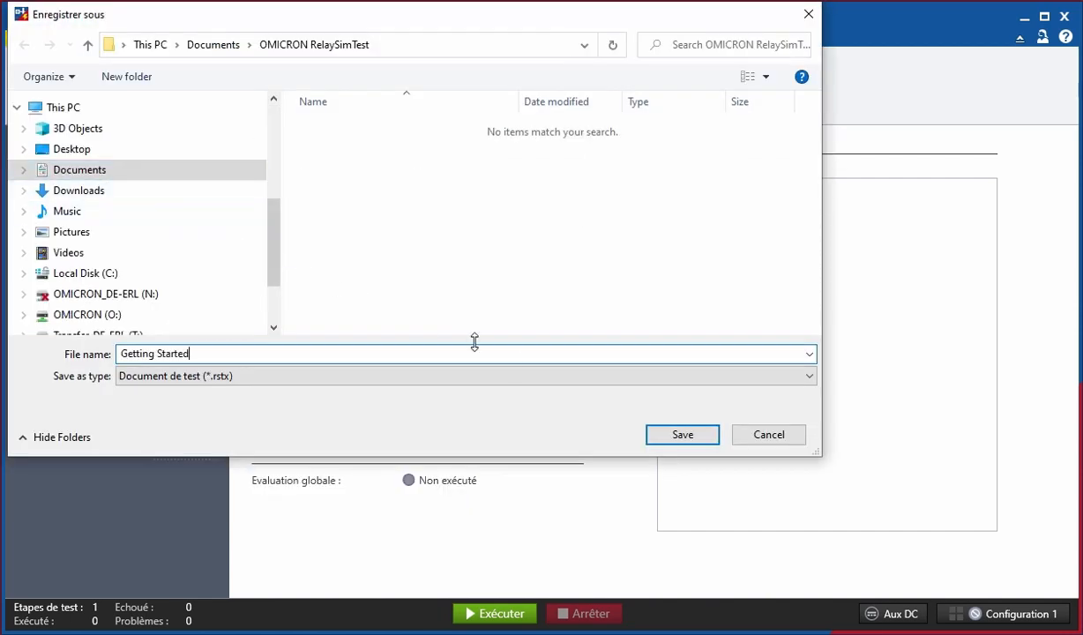
left_click(686, 437)
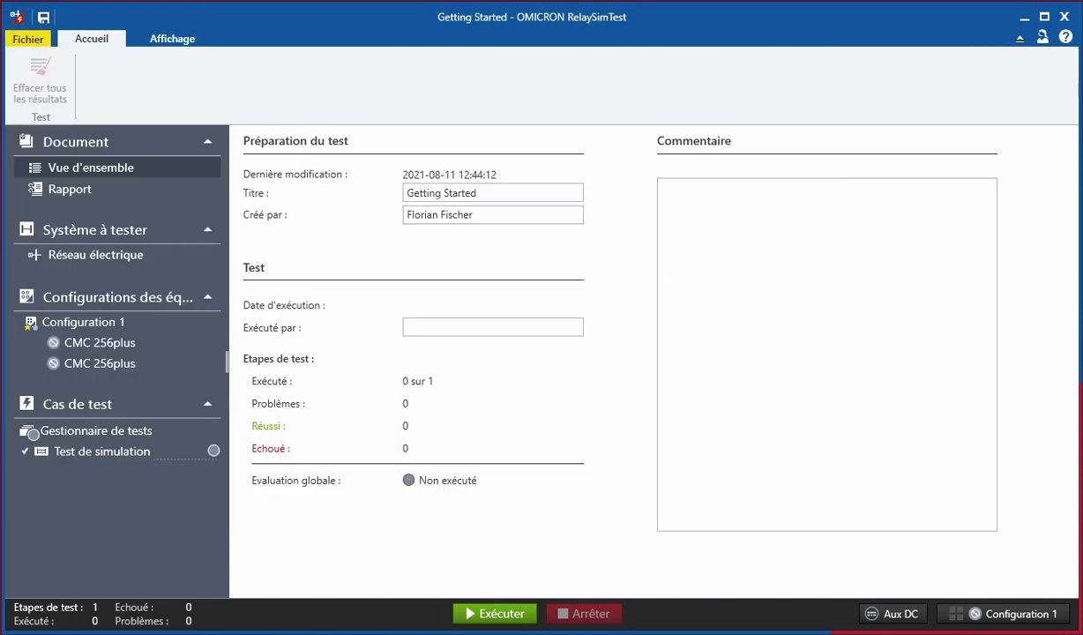
Step: In the electrical network, delete the line and all side B elements, including Relais B, TC B, TT B, DJ B and Arrivée B
left_click(102, 256)
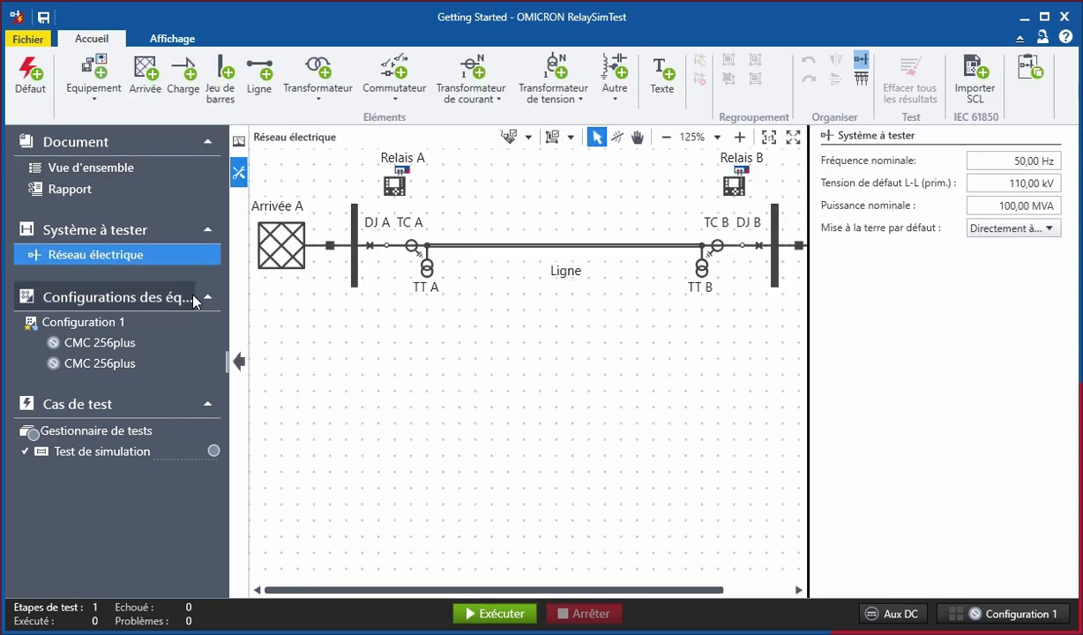
left_click(235, 317)
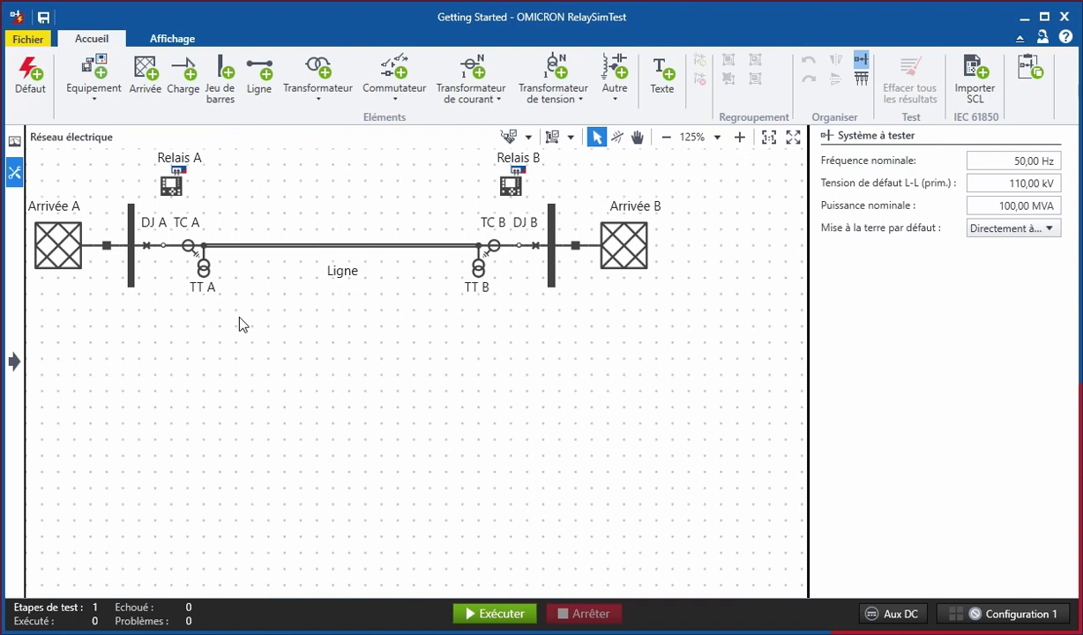
left_click_drag(673, 310, 259, 193)
key("Delete")
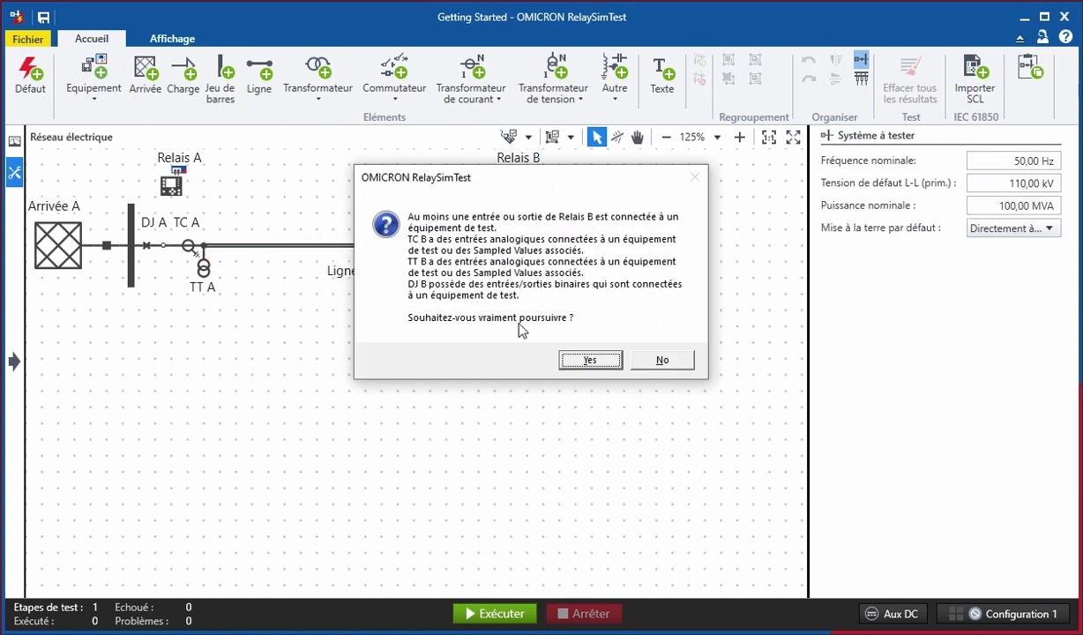
left_click(589, 362)
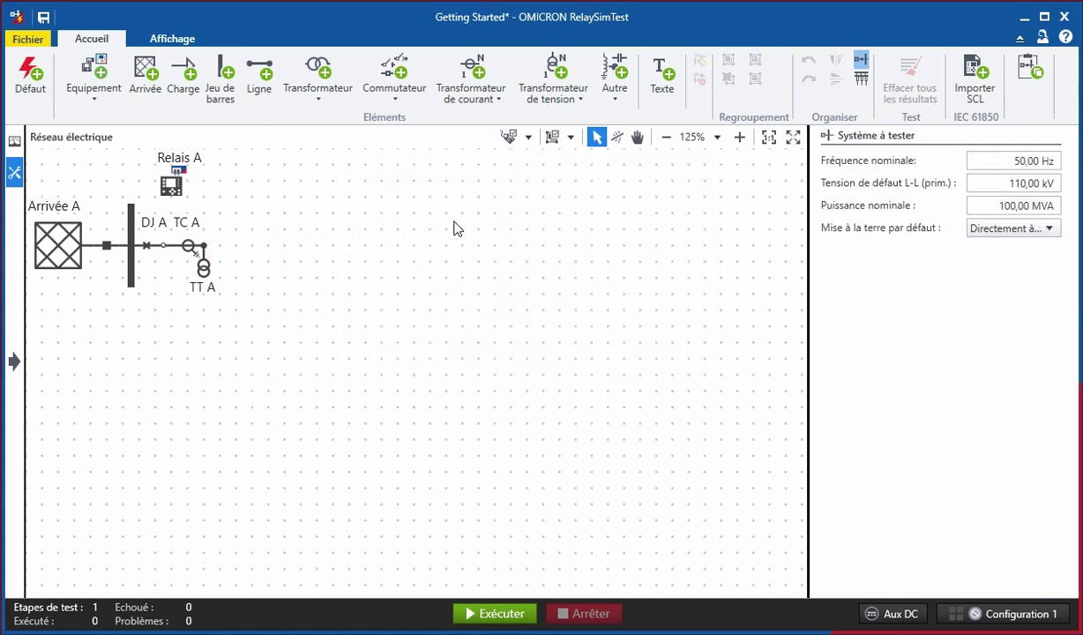
Step: Add a two-winding transformer to the right of TT A and align it with the feeder axis
left_click(309, 72)
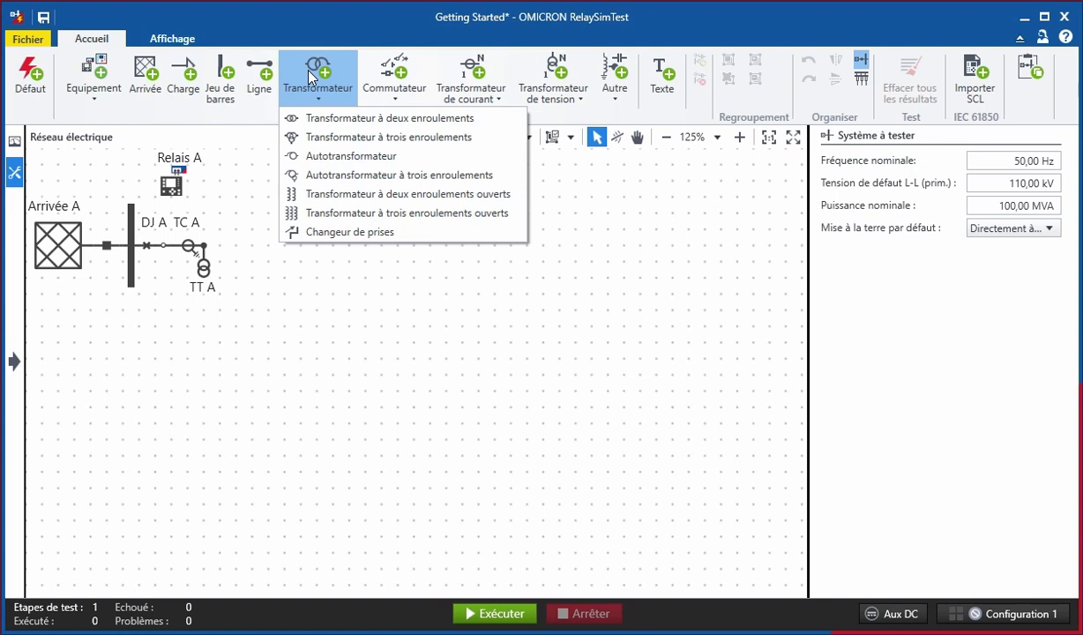
left_click(311, 119)
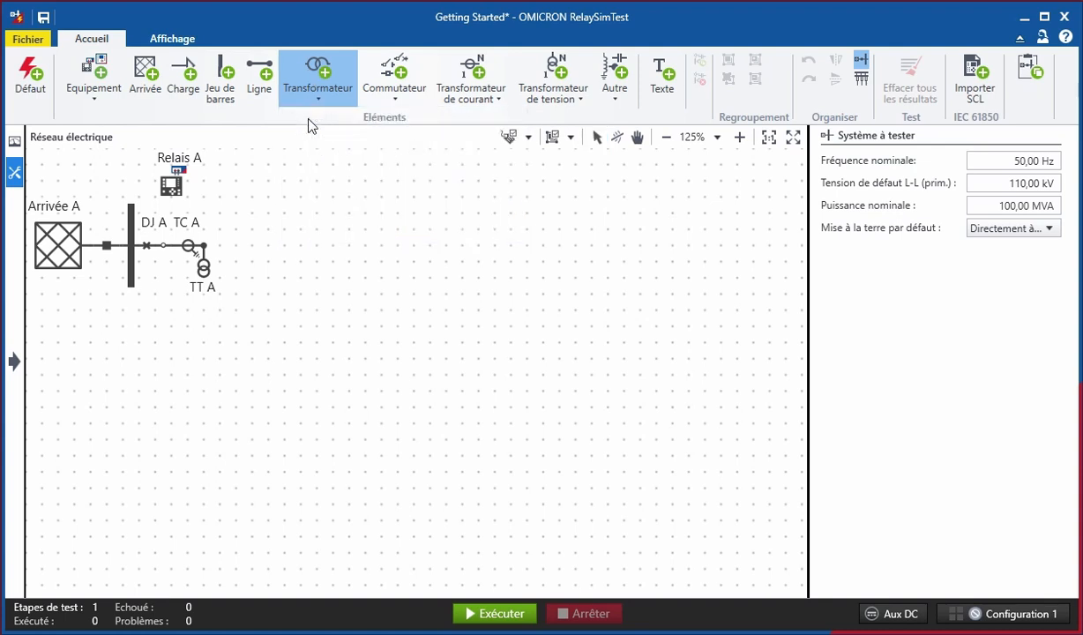
left_click(384, 231)
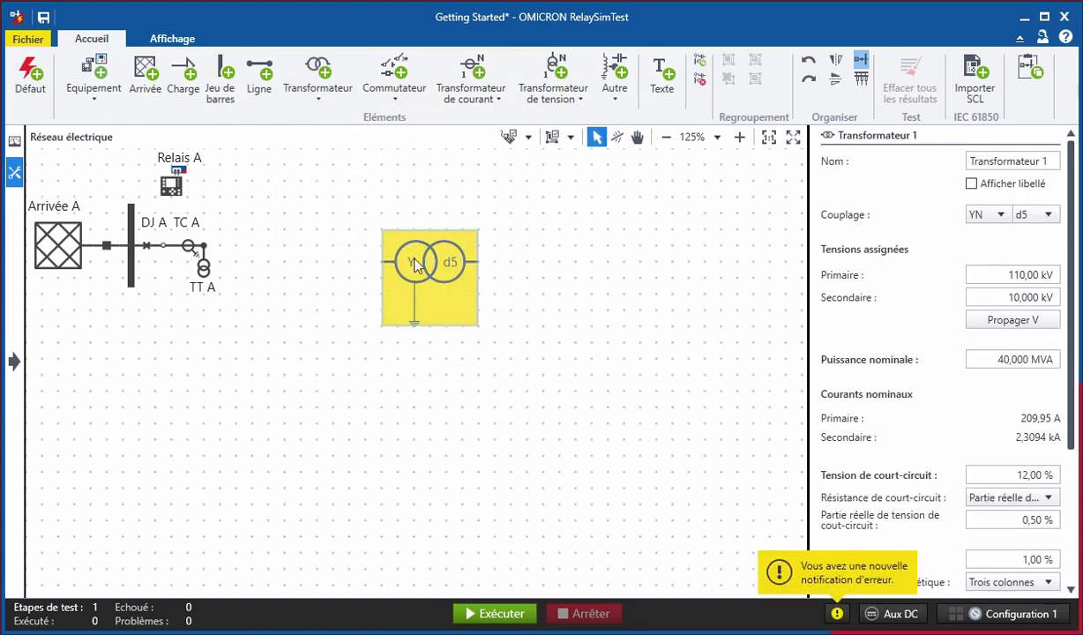
left_click_drag(427, 271, 427, 254)
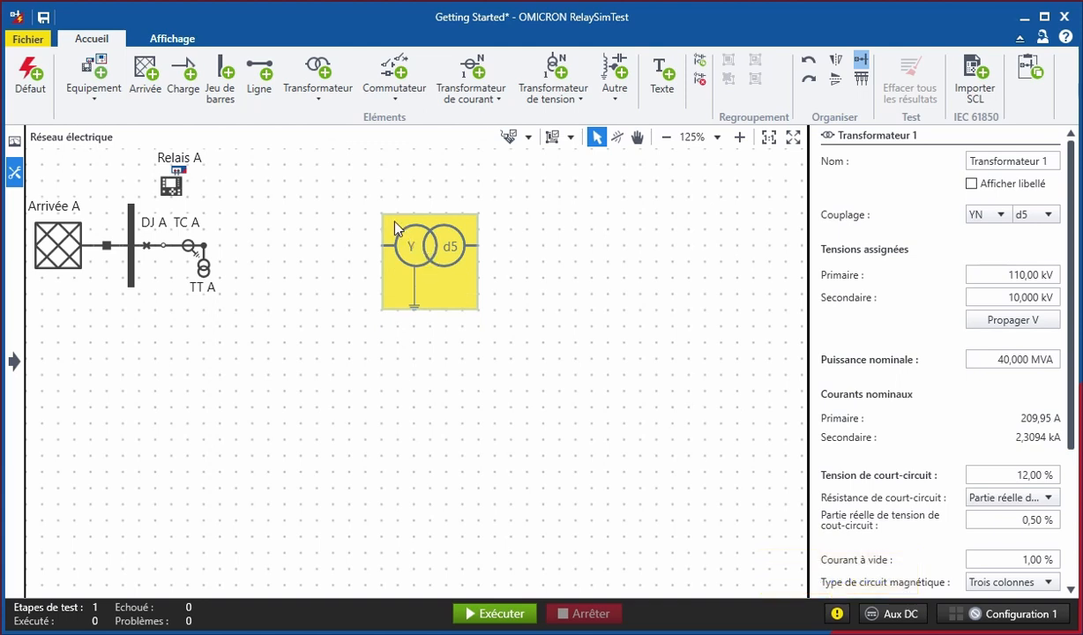
Step: Place a line element between TT A and the transformer, and check the error list
left_click(258, 81)
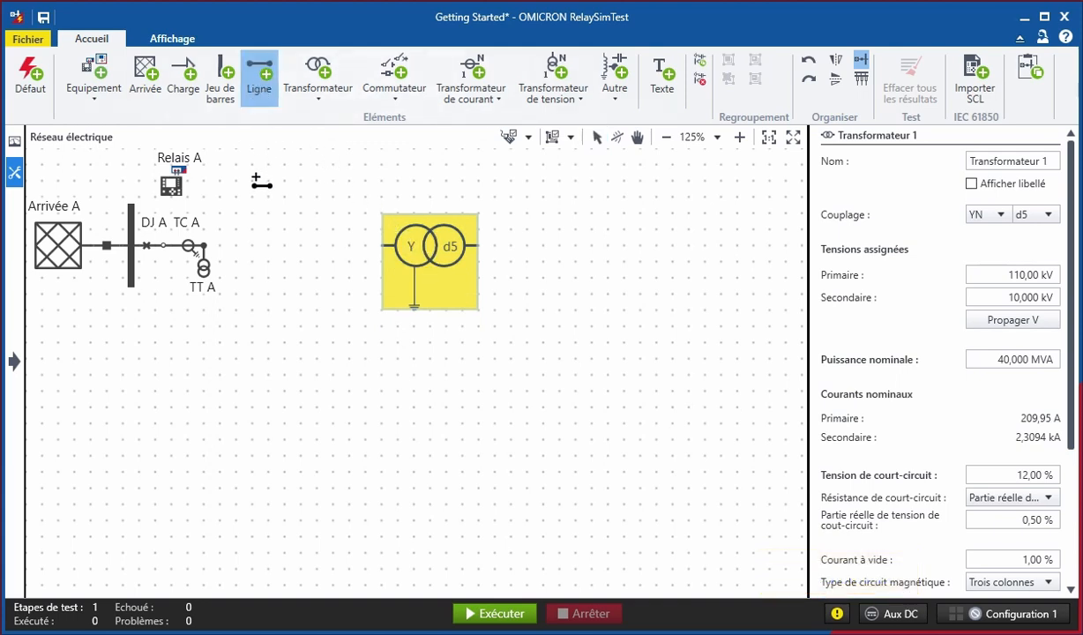
left_click(256, 249)
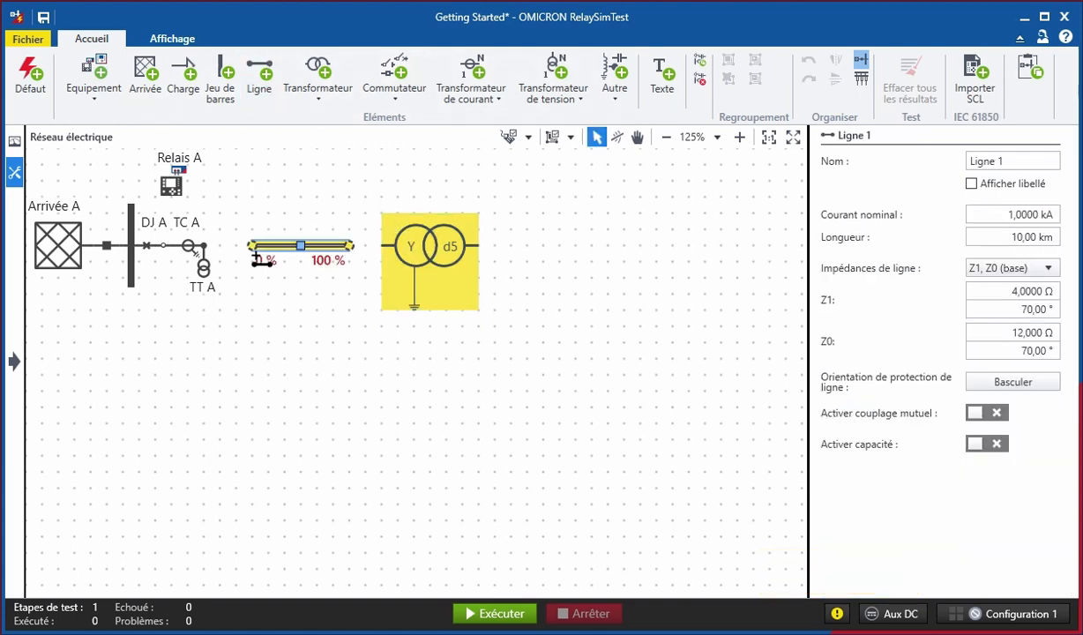
left_click(836, 615)
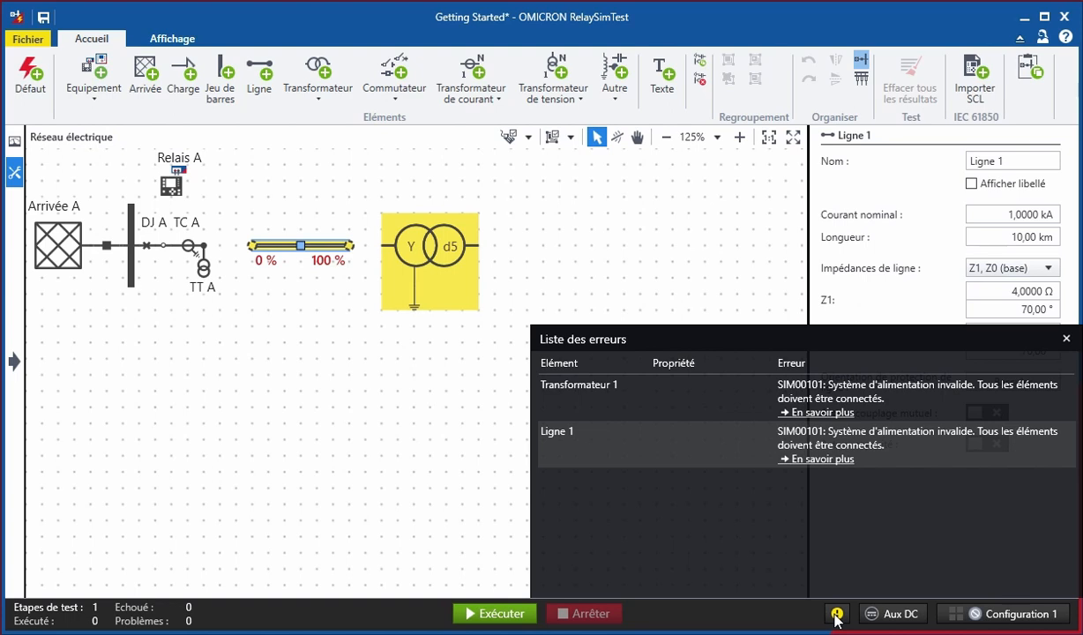
left_click(836, 615)
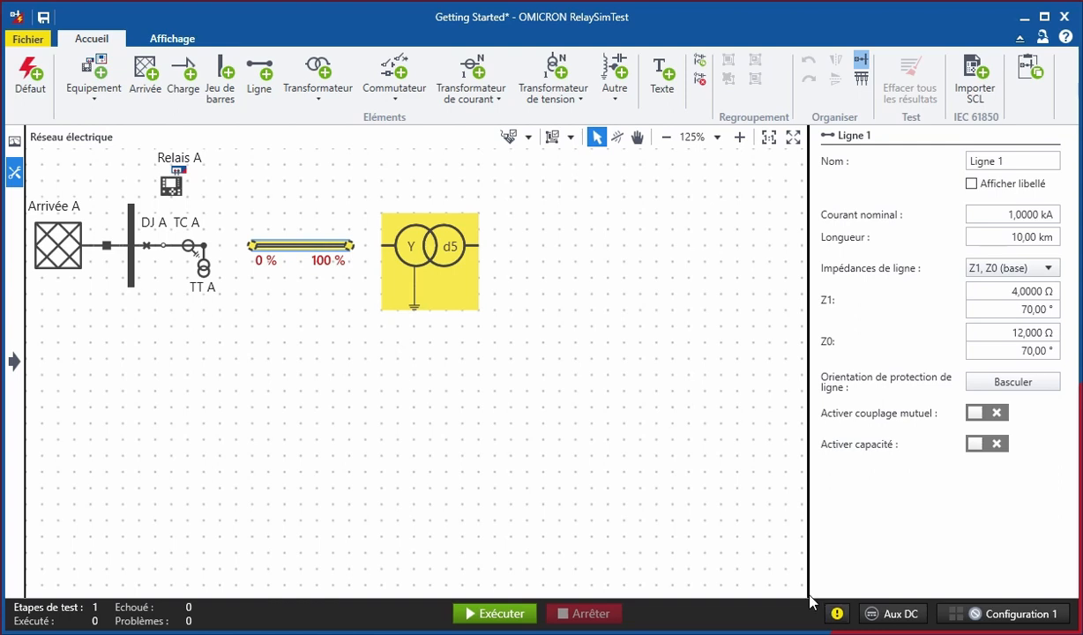
Step: Connect the new line's ends to the transformer's primary side and to the node at TT A
left_click(351, 245)
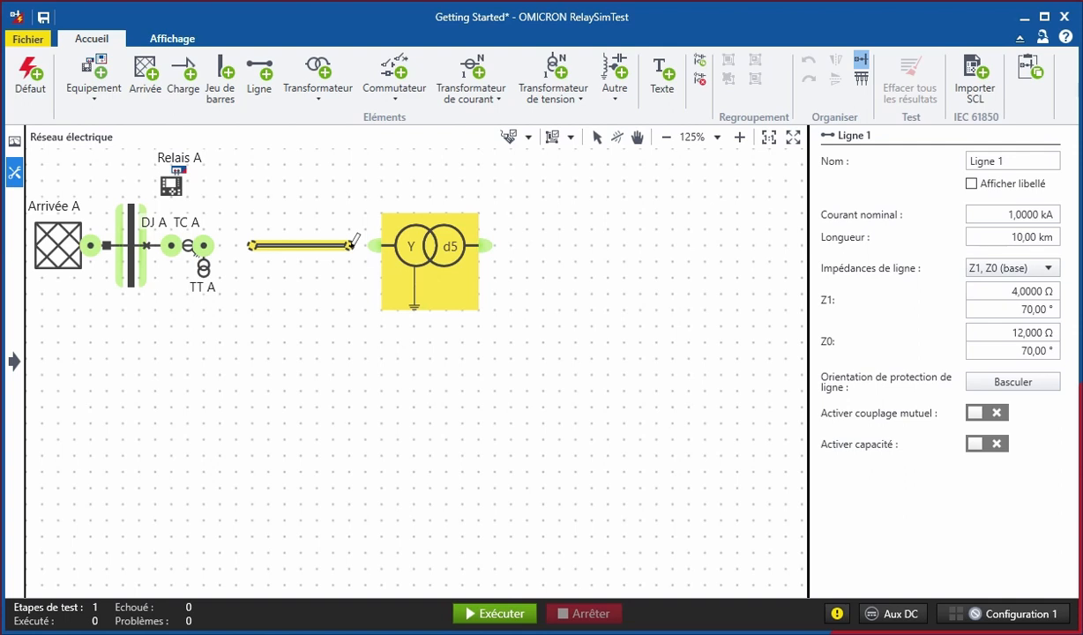
left_click_drag(351, 246, 378, 246)
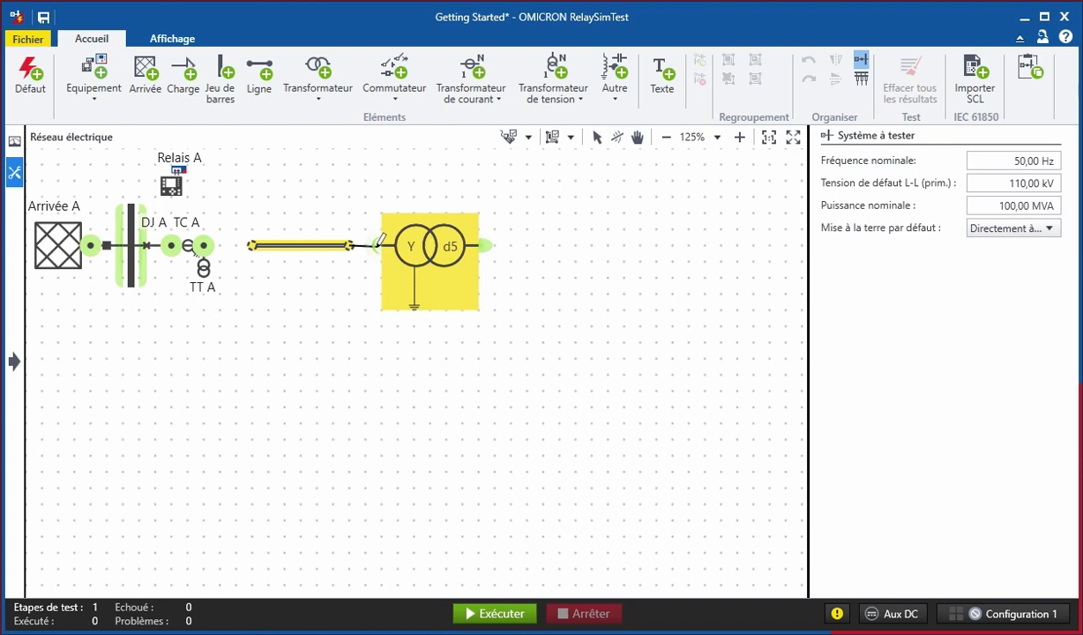
key("Escape")
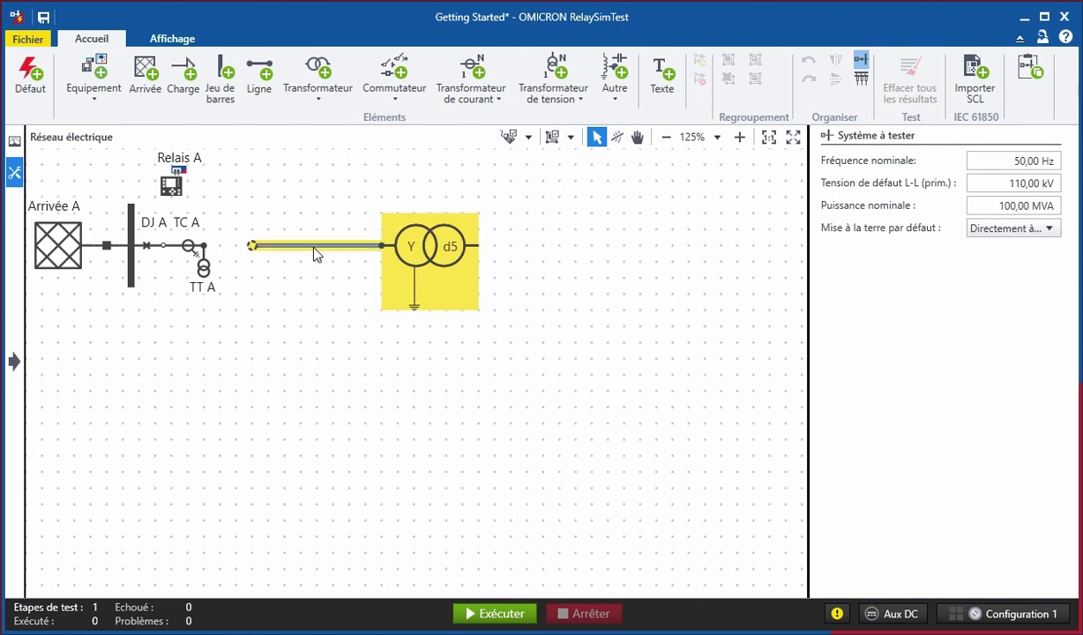
left_click(217, 248)
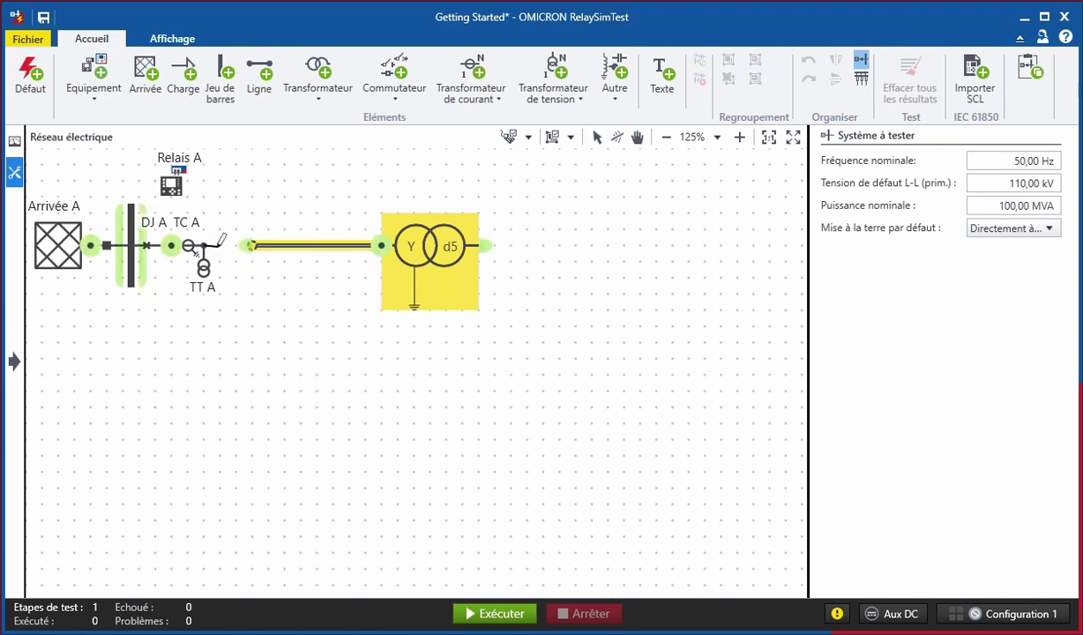
left_click_drag(218, 246, 240, 246)
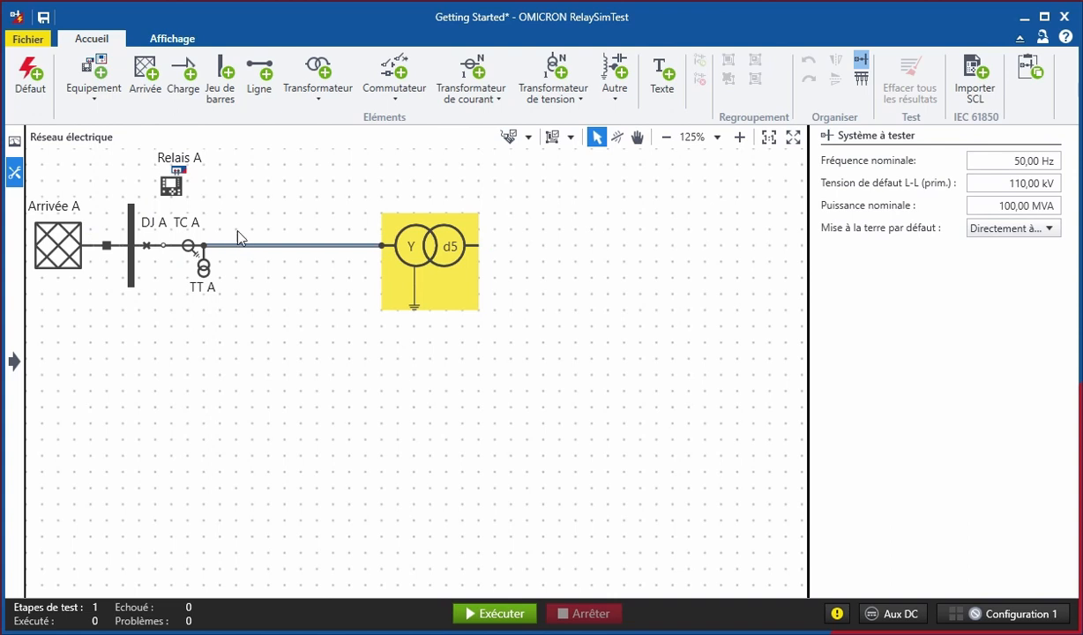
Step: Add a busbar to the right of the transformer, aligned with the feeder, and connect it to the transformer's secondary side
left_click(221, 79)
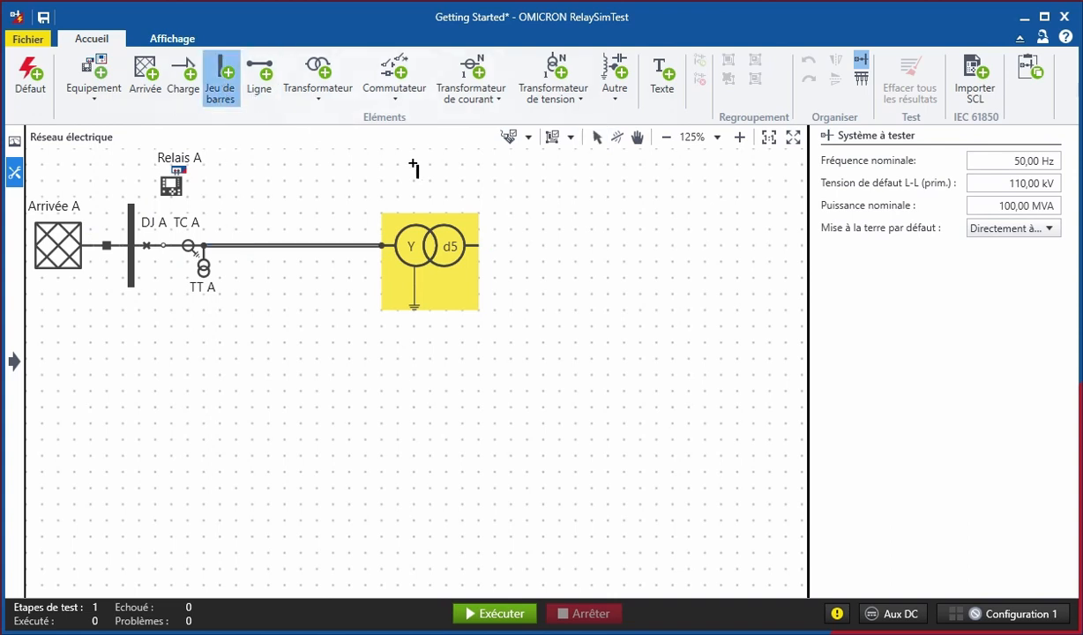
left_click(572, 234)
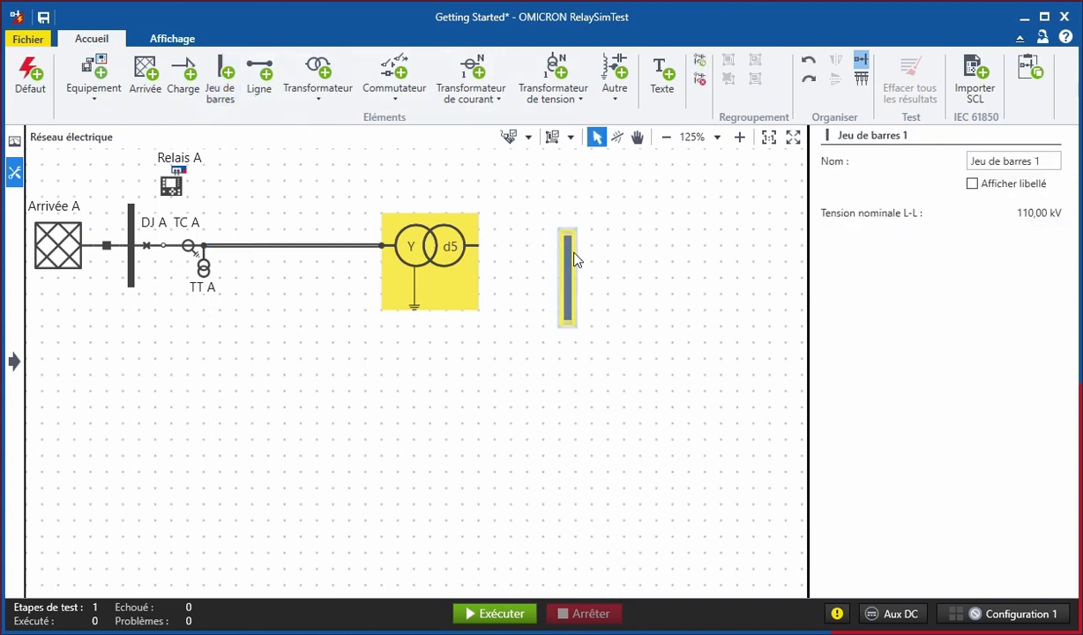
left_click_drag(574, 272, 573, 240)
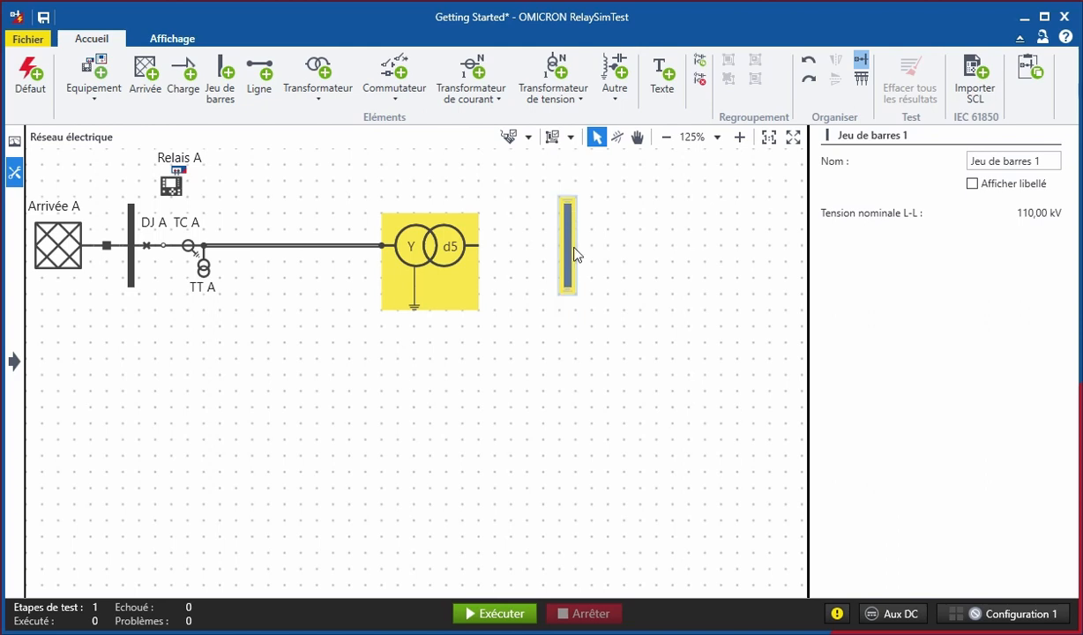
left_click_drag(485, 248, 562, 239)
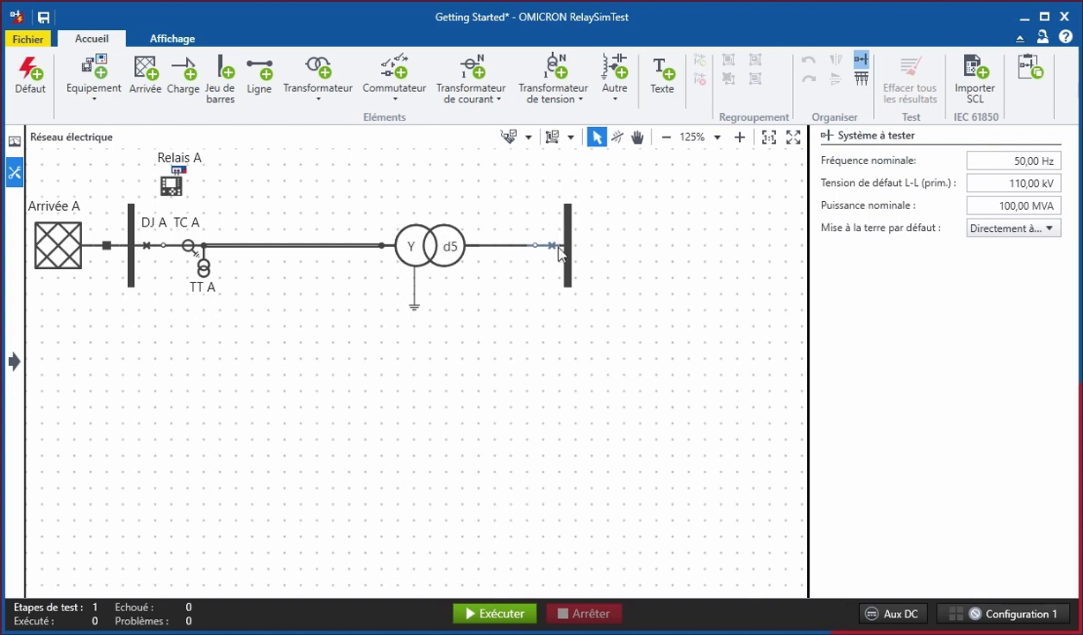
Step: Add a three-phase voltage transformer at the power transformer's secondary node and name it TT B
left_click(559, 88)
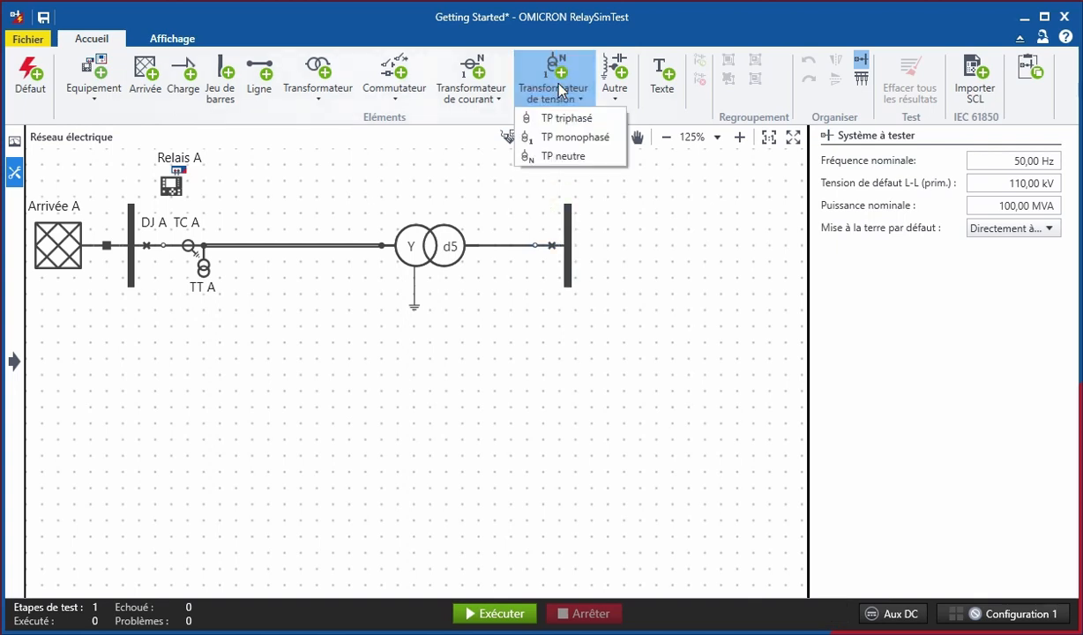
left_click(565, 117)
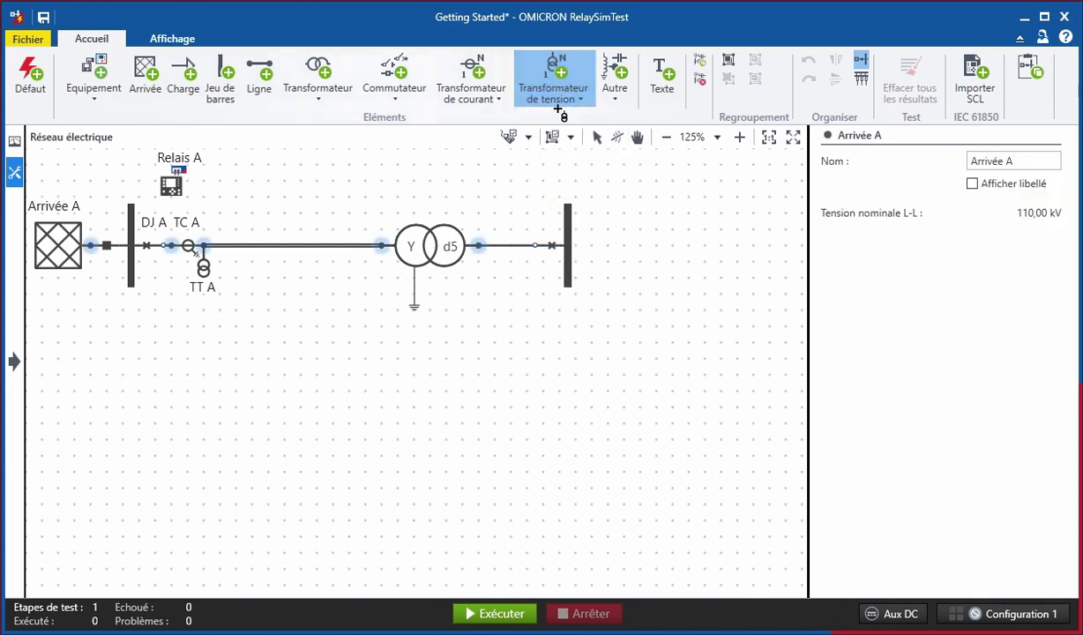
left_click(481, 245)
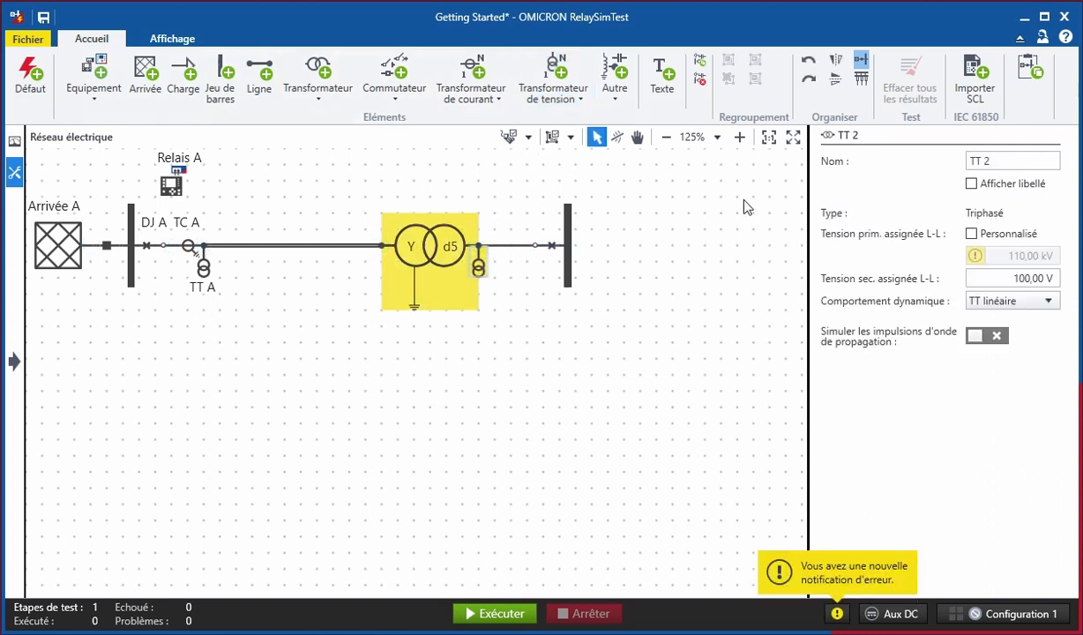
left_click(1009, 159)
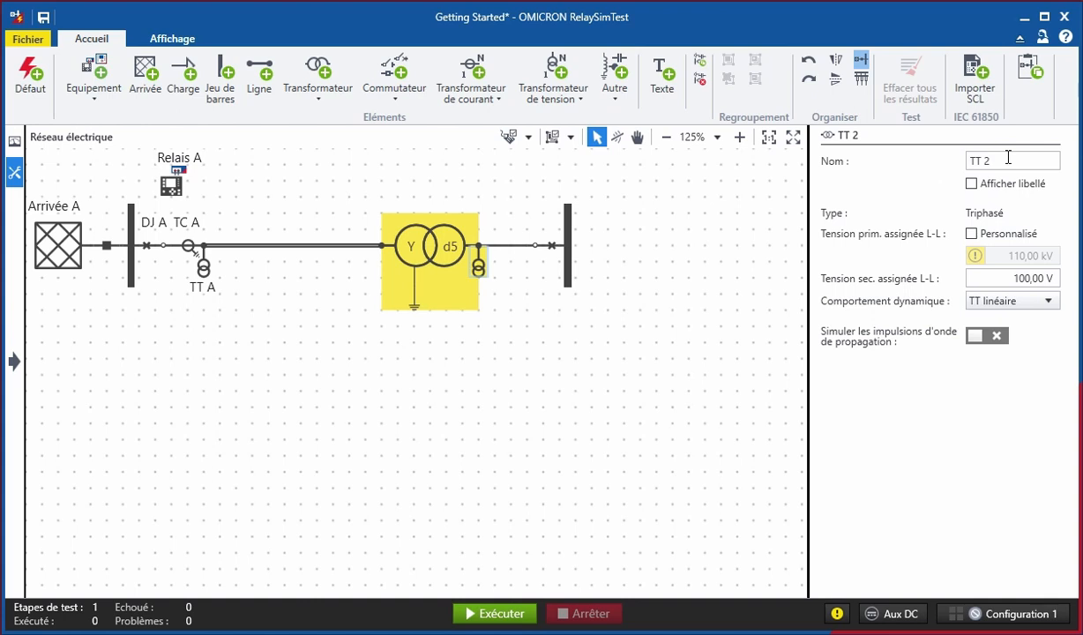
key("BackSpace")
type("B")
Step: Insert a three-phase current transformer on the connector between the power transformer's secondary node and the new busbar's breaker
left_click(482, 88)
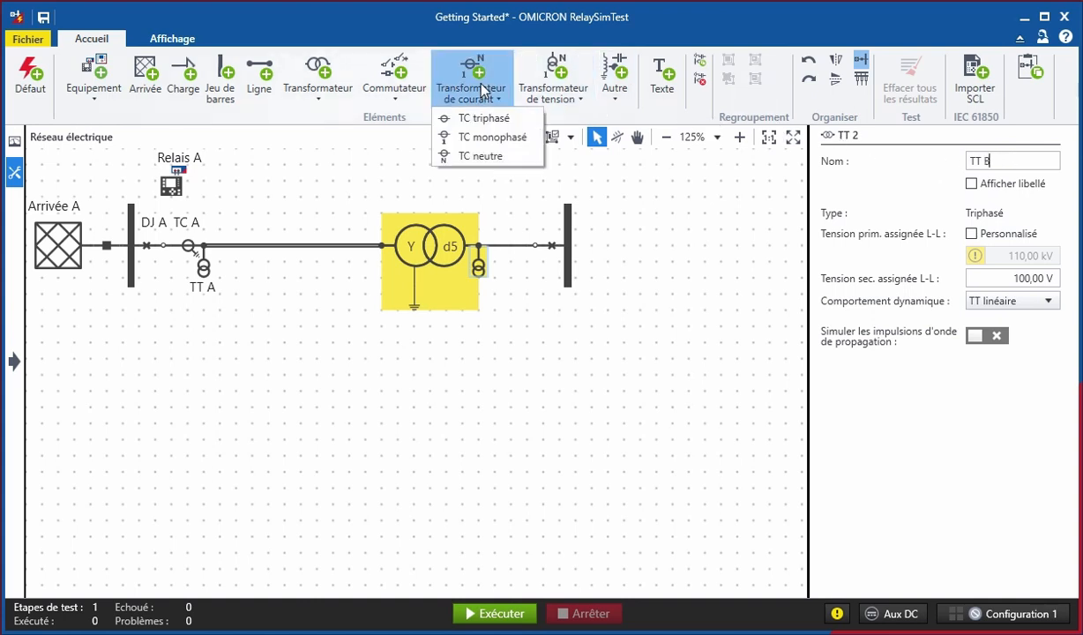
left_click(484, 117)
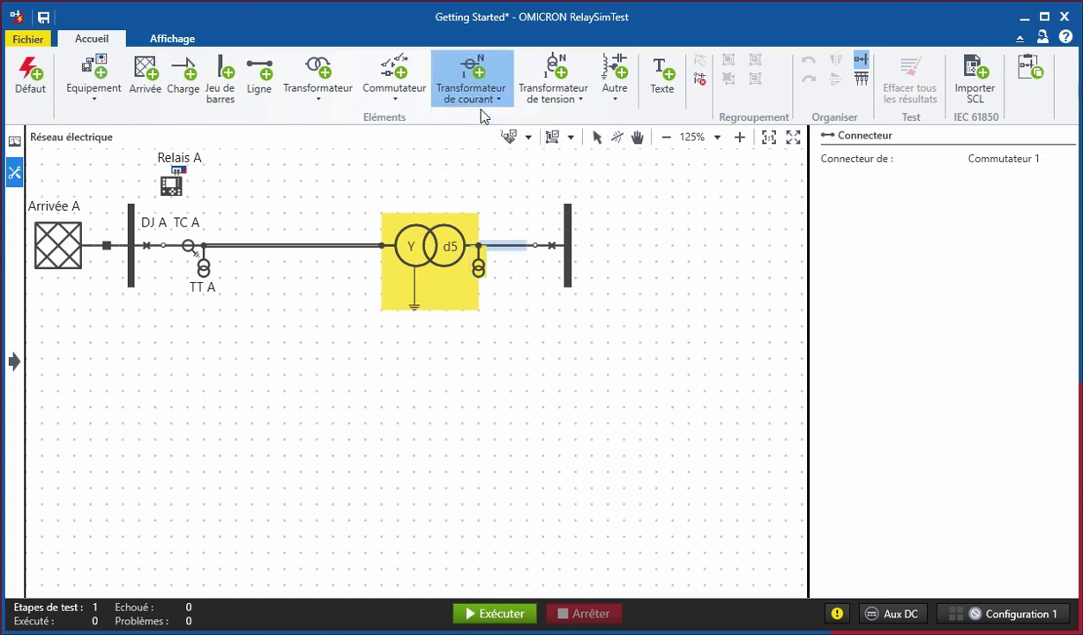
left_click(500, 246)
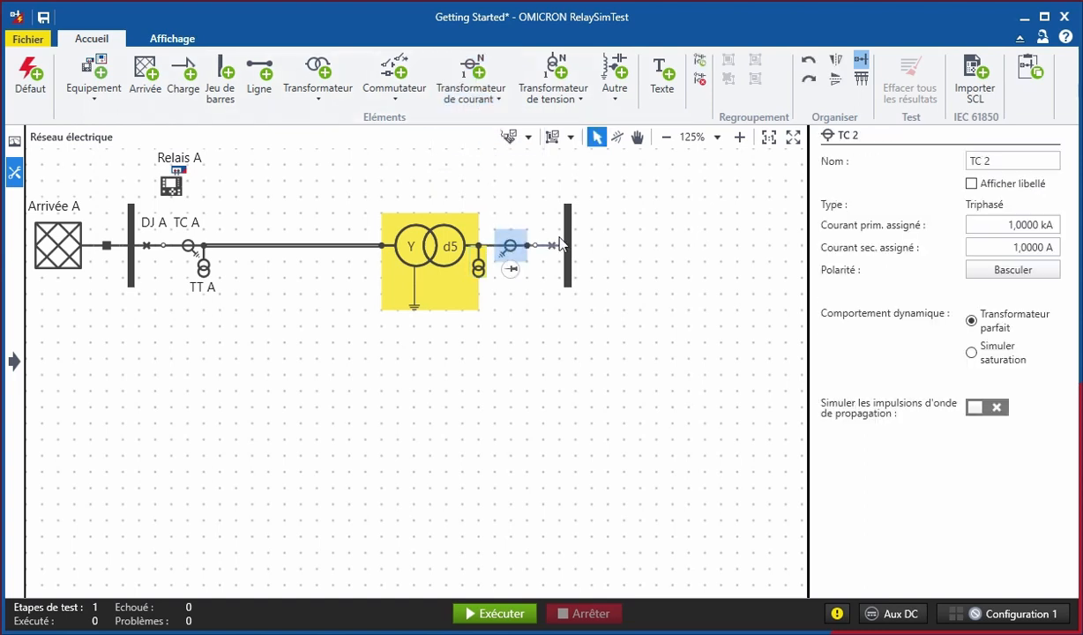
Step: Name the new current transformer TC B, and toggle its polarity to the opposite direction and back
left_click(1008, 160)
key("BackSpace")
type("B")
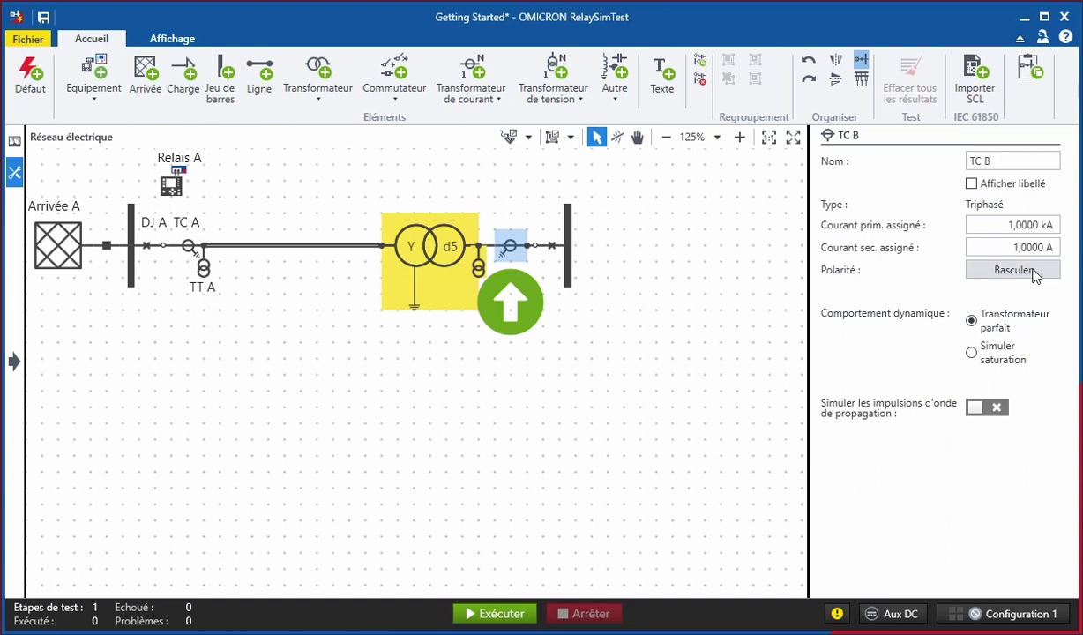
left_click(1032, 274)
left_click(1035, 276)
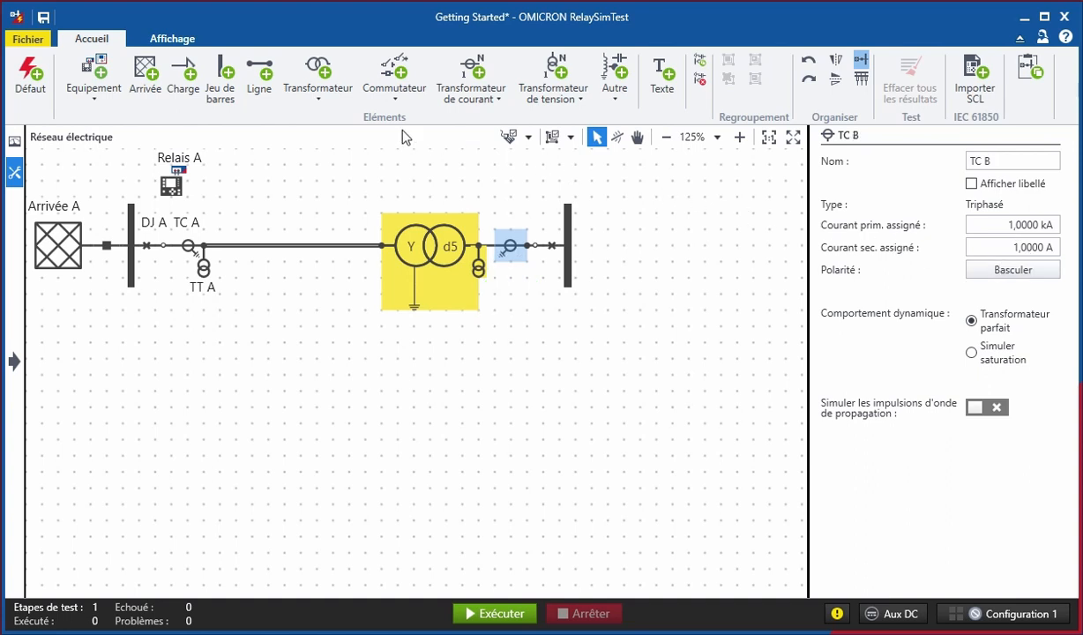
Step: Add a load to the right of the new busbar, connect it to that busbar, and save the document
left_click(189, 89)
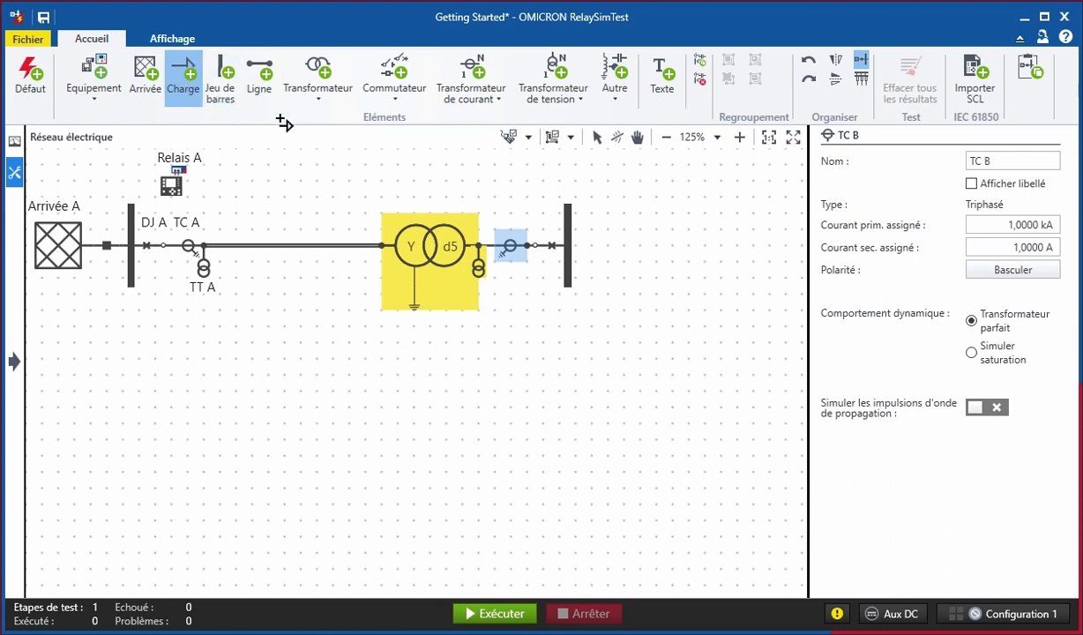
left_click(623, 240)
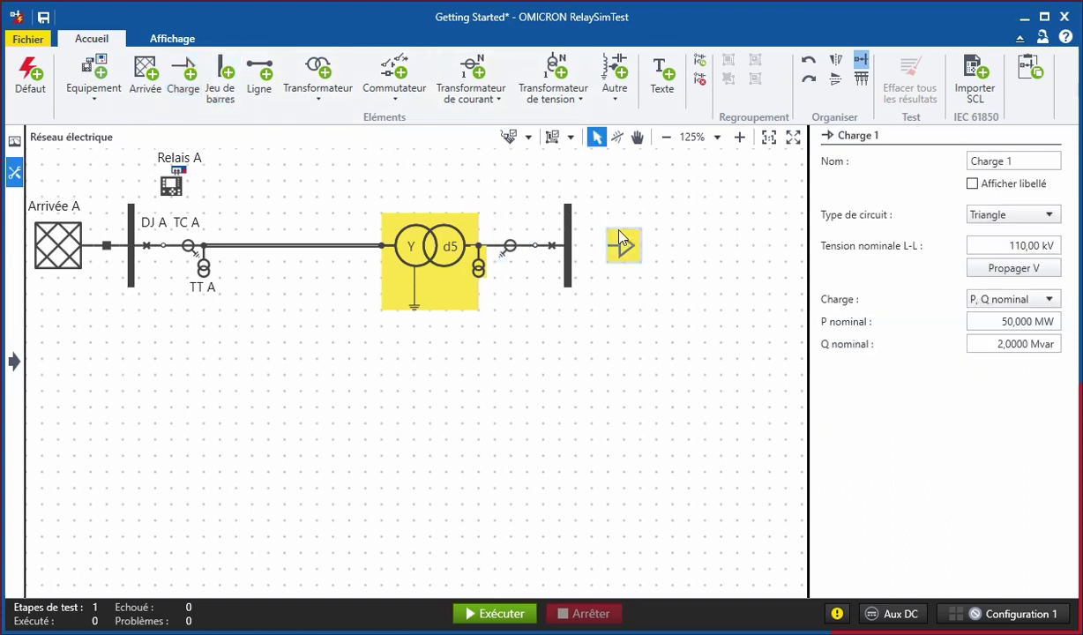
left_click_drag(607, 244, 562, 236)
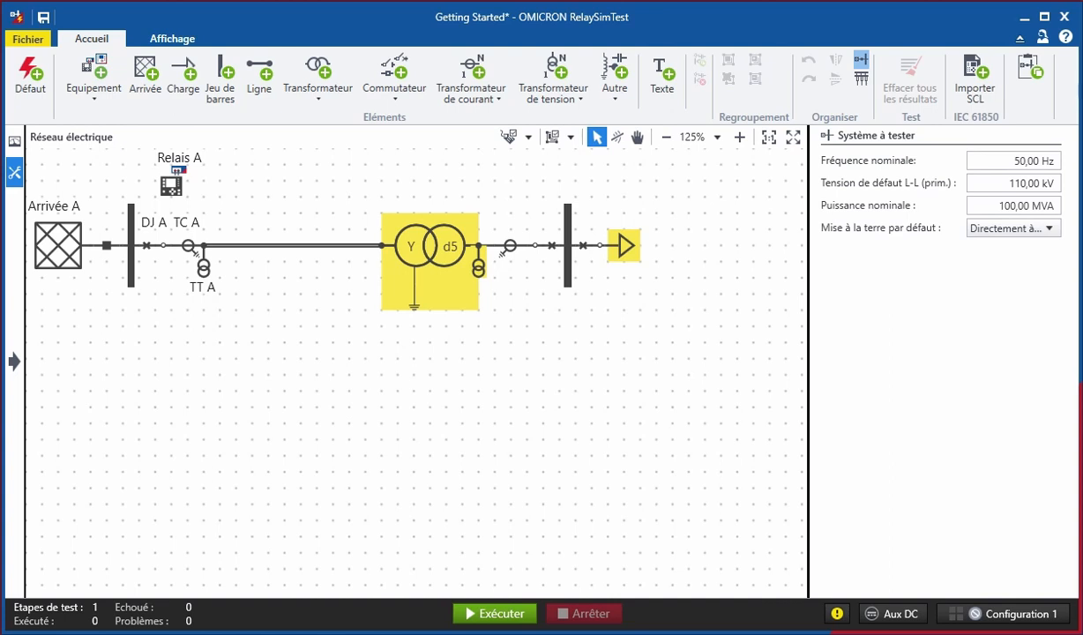
key("ctrl+s")
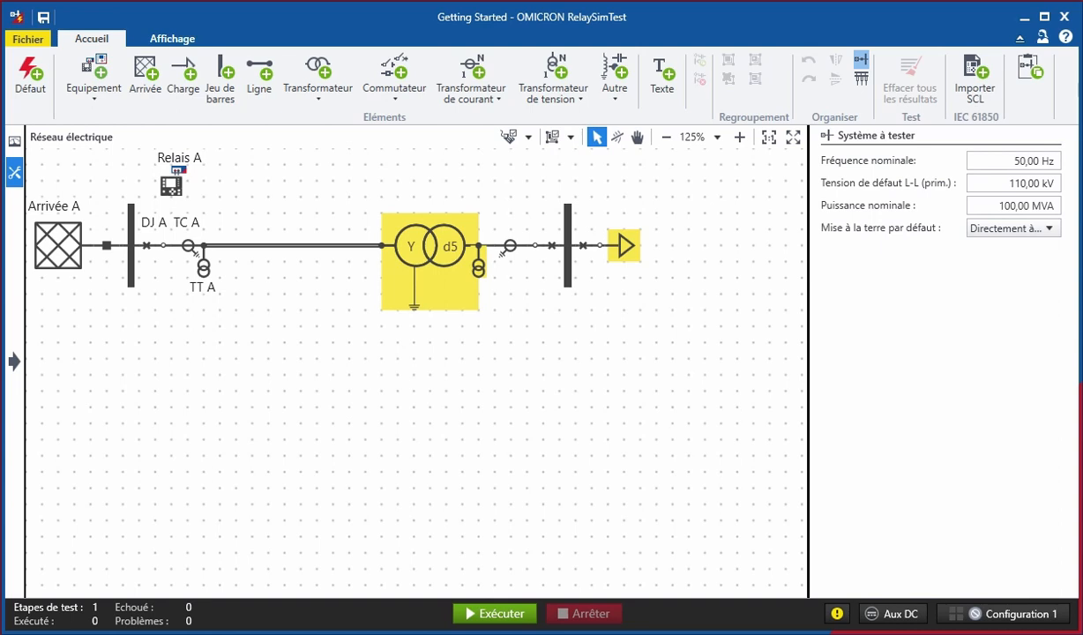
Step: Propagate the power transformer's 10 kV secondary voltage to the connected network elements
left_click(490, 259)
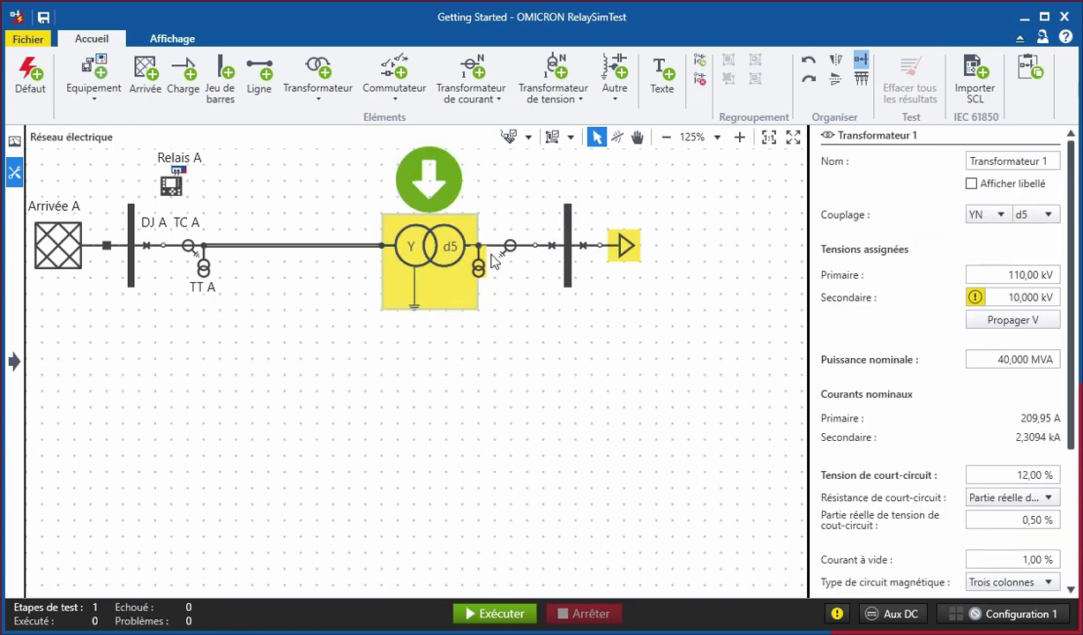
left_click(993, 323)
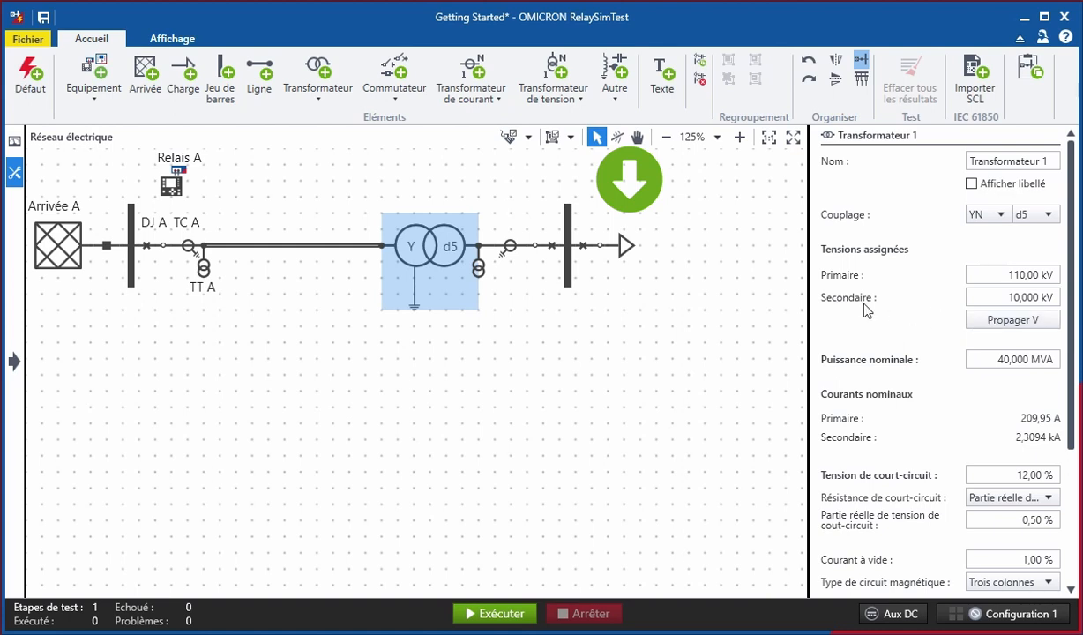
Step: Define the line by R1', X1', R0', X0' with a length of 5 km, and toggle its protection orientation both ways
left_click(335, 246)
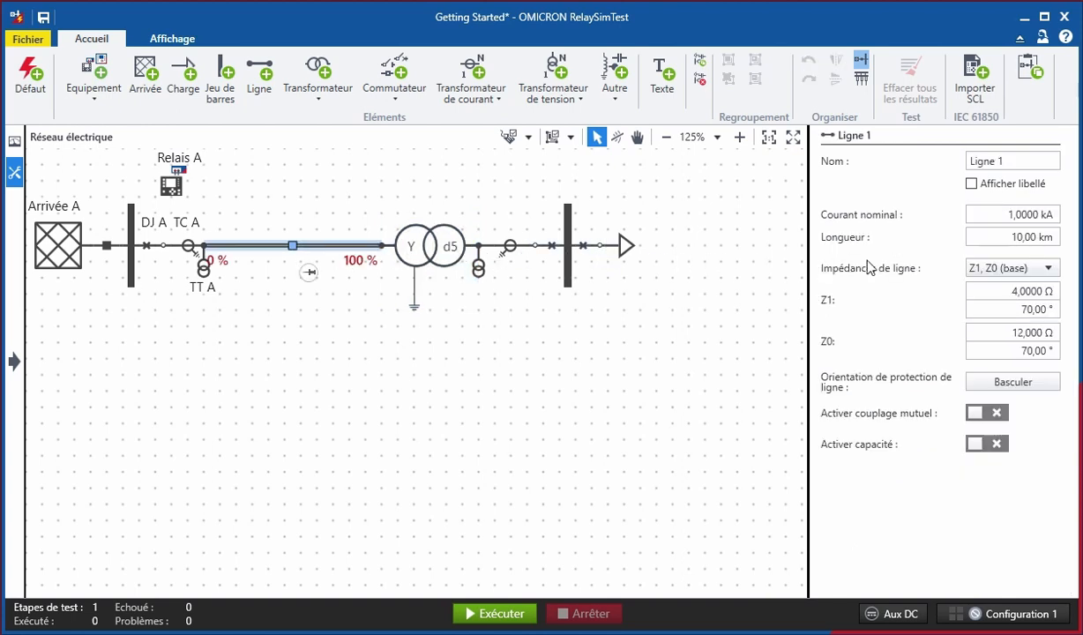
left_click(1010, 268)
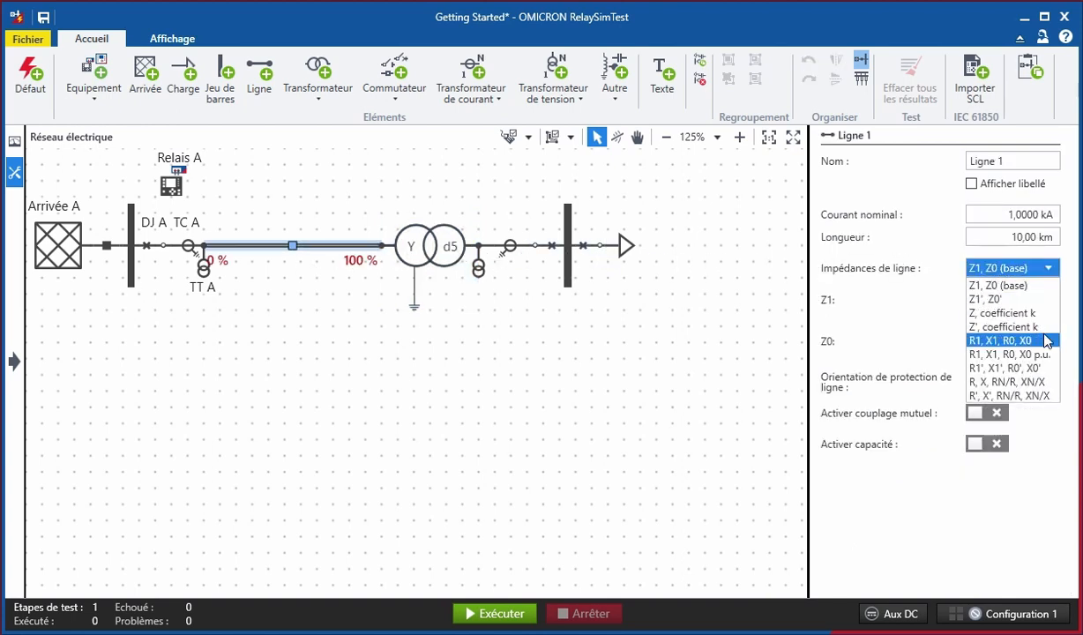
left_click(1046, 369)
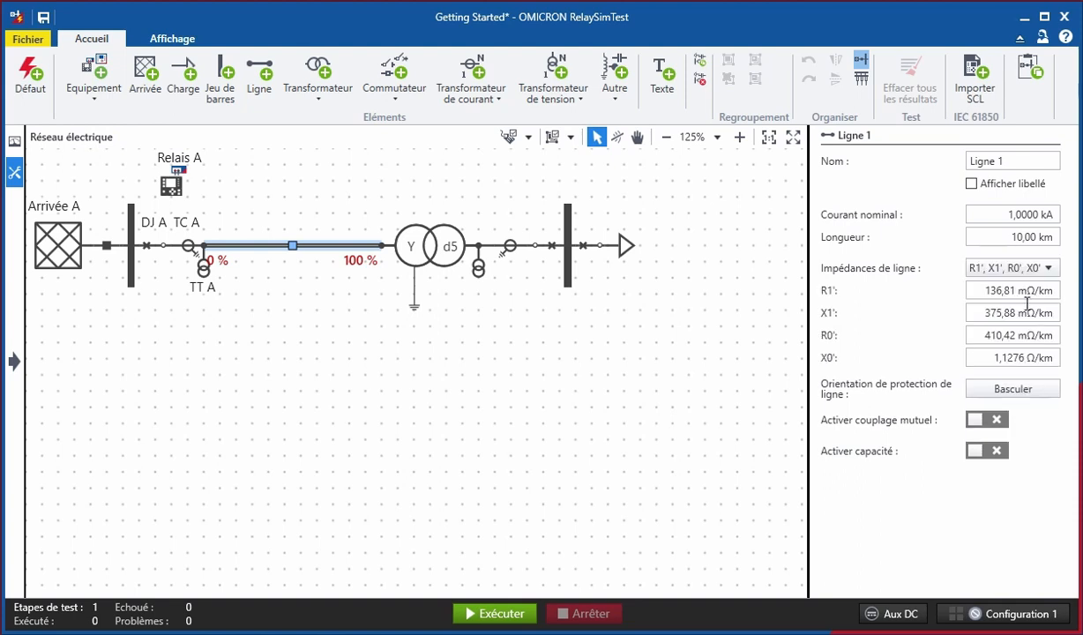
type("5")
left_click(1042, 390)
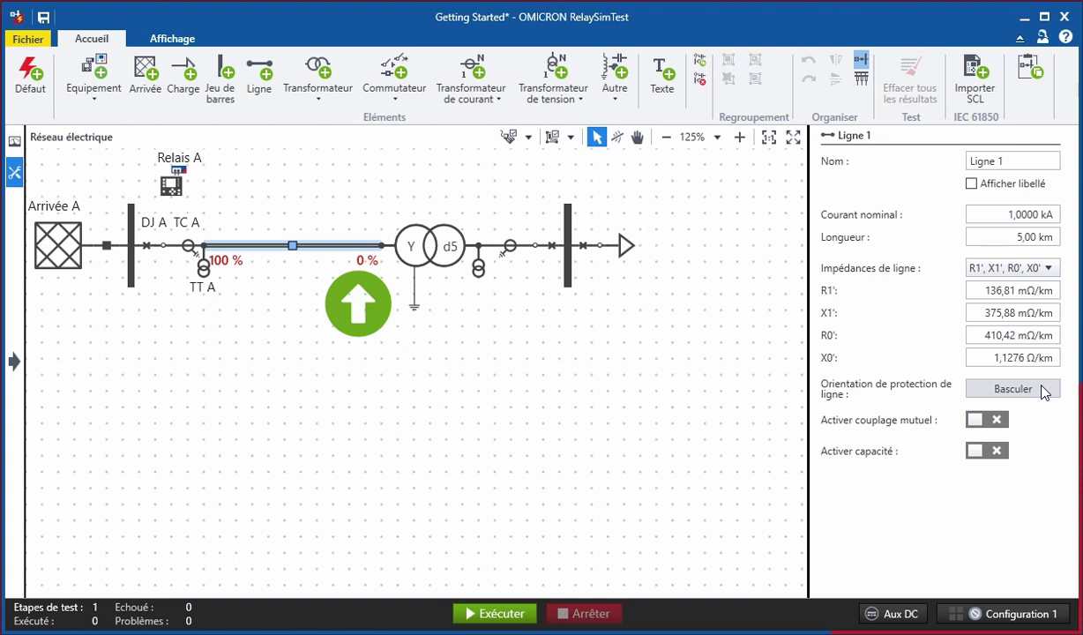
left_click(1043, 391)
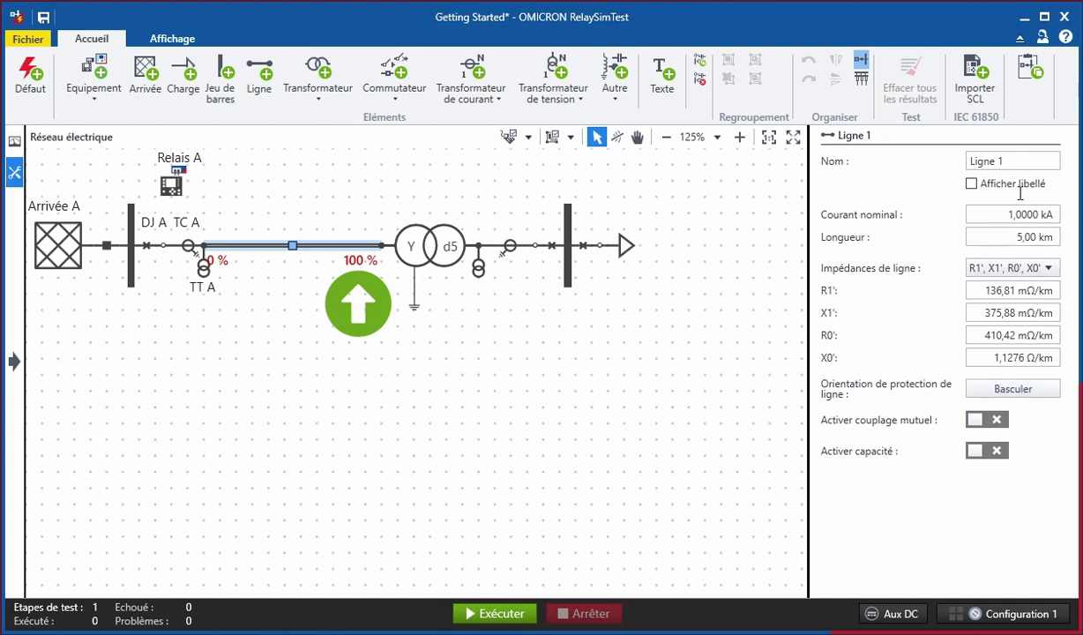
Step: Rename the line Ligne, show its label, place the label below the line's middle, and save the document
left_click(1016, 160)
key("BackSpace")
key("Return")
left_click(973, 182)
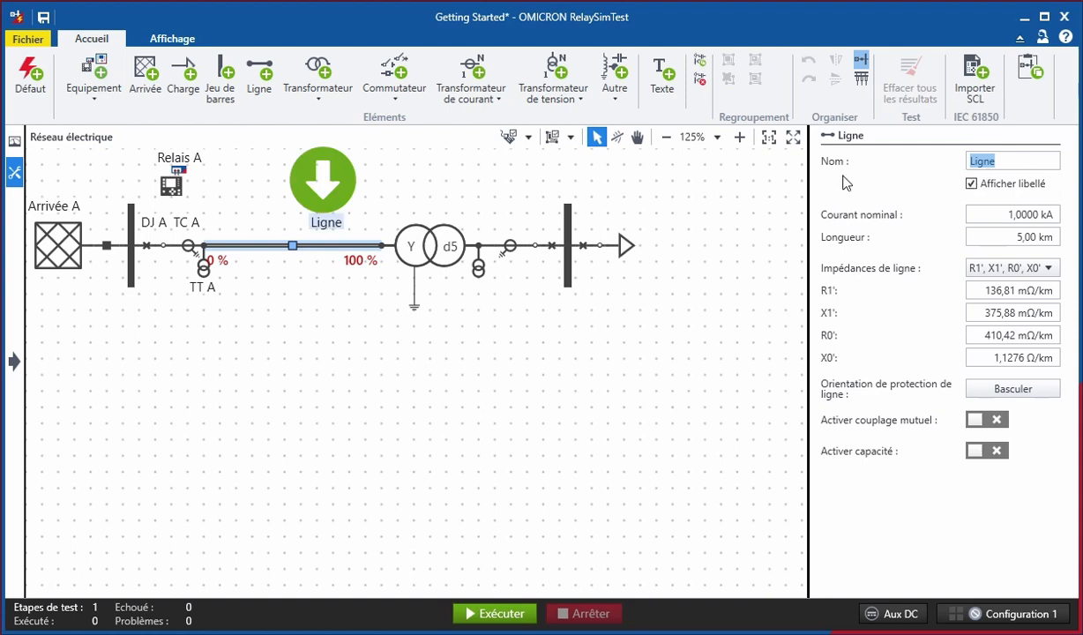
left_click_drag(327, 227, 293, 273)
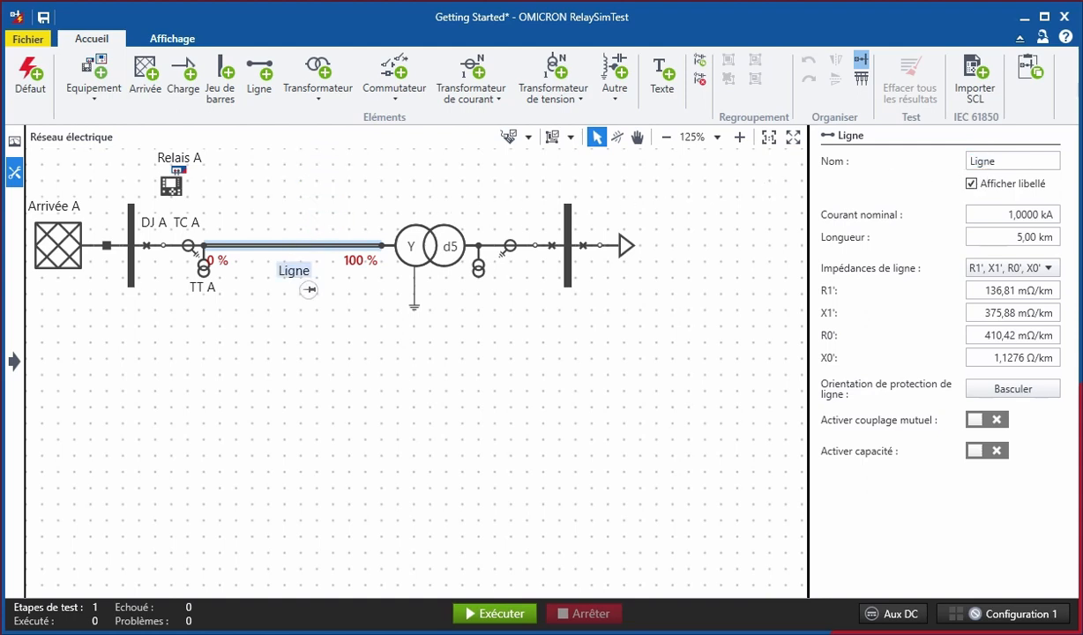
key("ctrl+s")
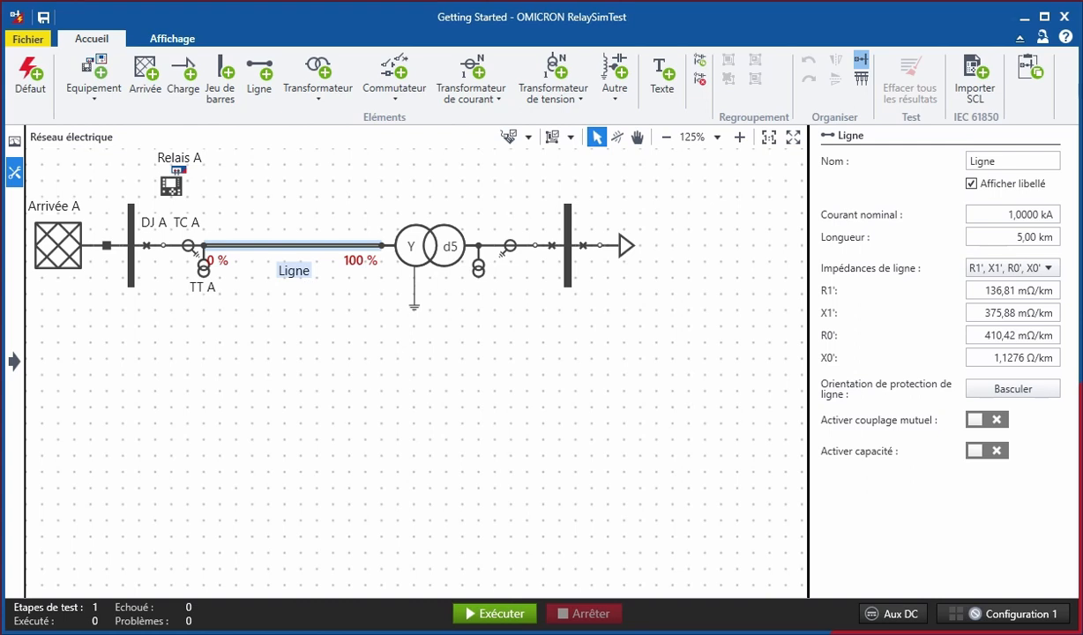
Step: Add a device under test above the power transformer's secondary side and name it Relais B
left_click(76, 68)
left_click(97, 118)
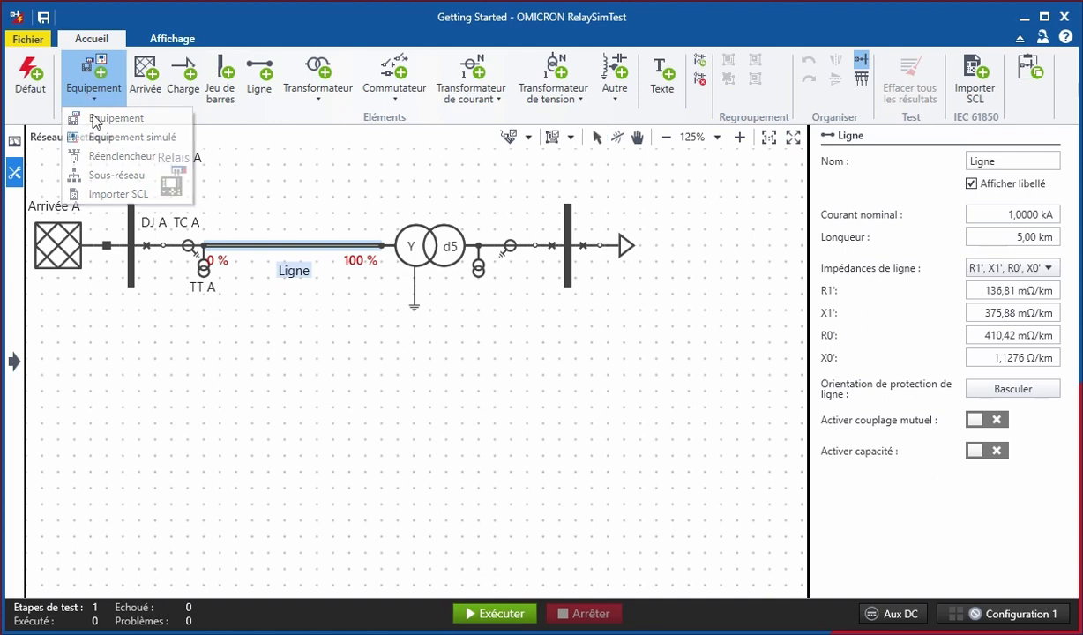
left_click(487, 171)
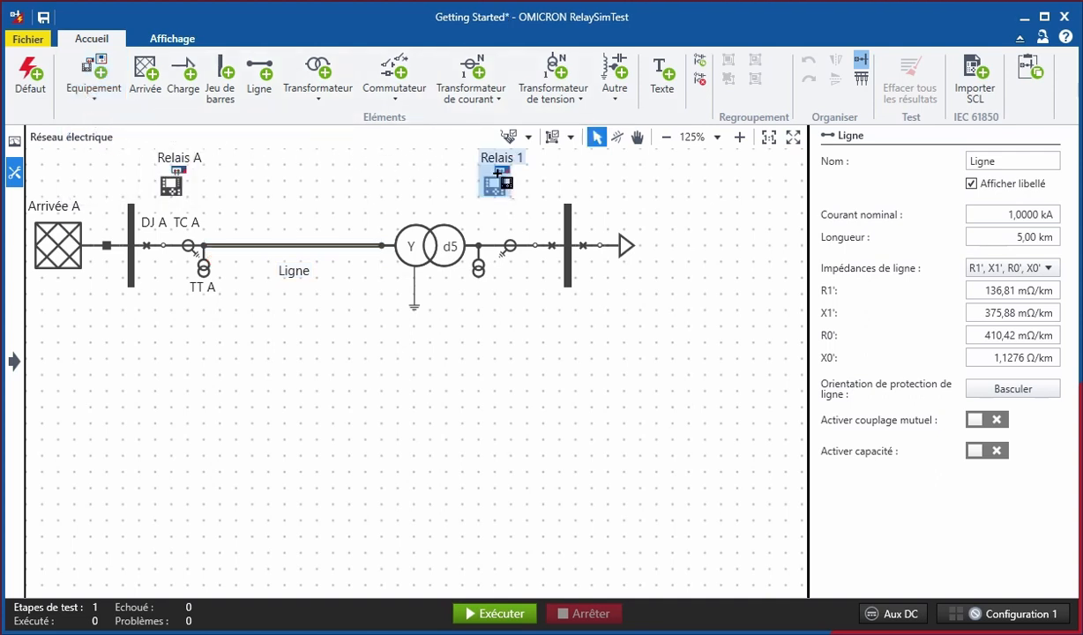
left_click(1017, 160)
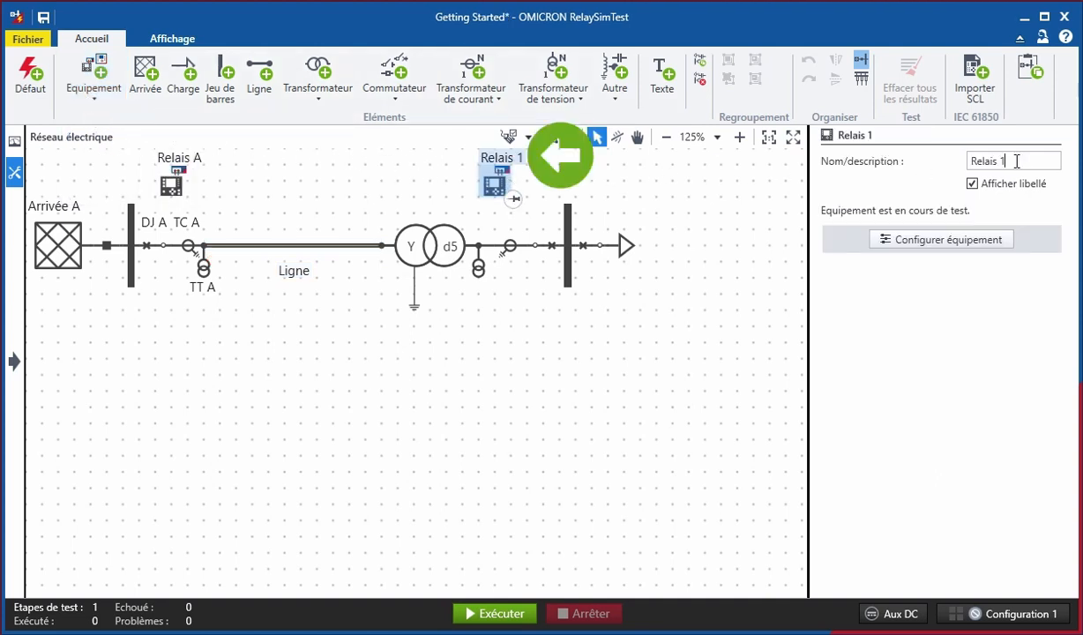
key("BackSpace")
type("B")
key("Return")
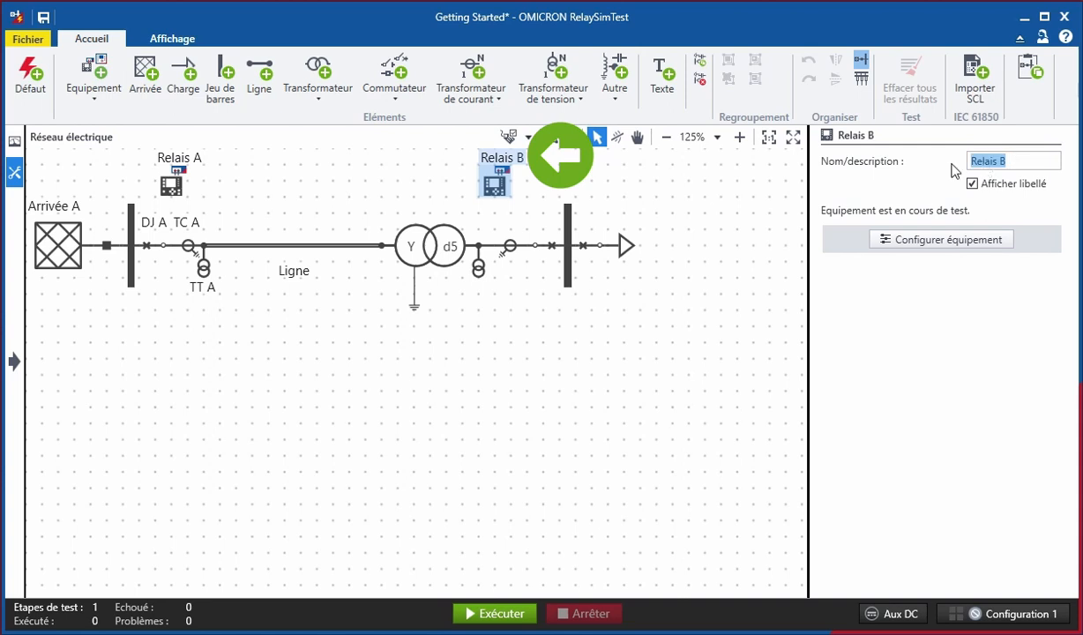
Step: Open the configuration of Relais B and connect it to Commutateur 1, TC B and TT B
left_click(495, 190)
double_click(496, 189)
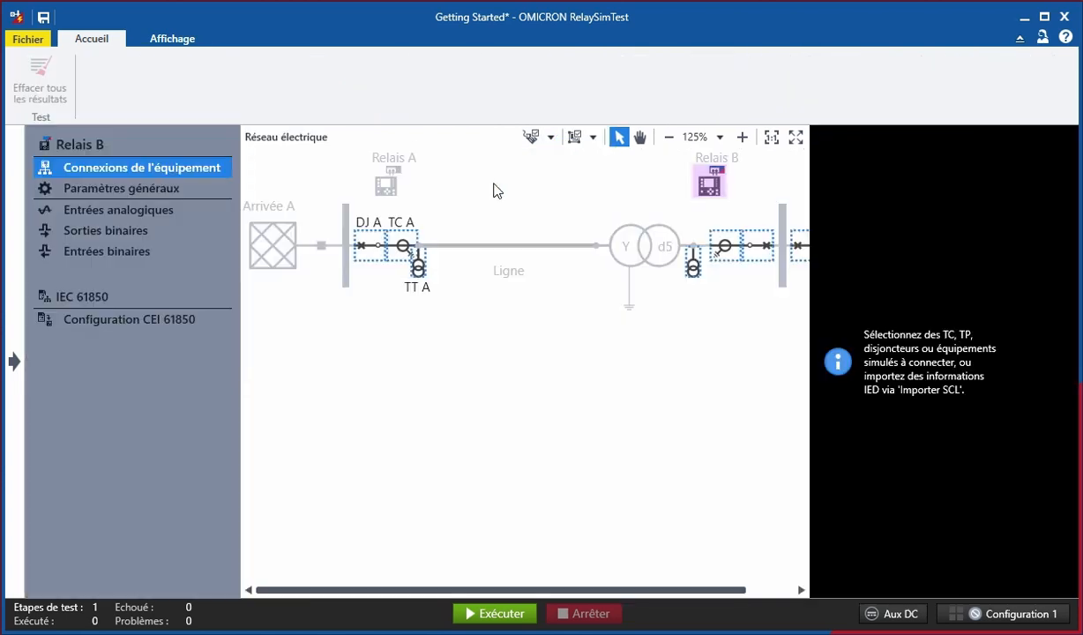
left_click(668, 138)
left_click(668, 138)
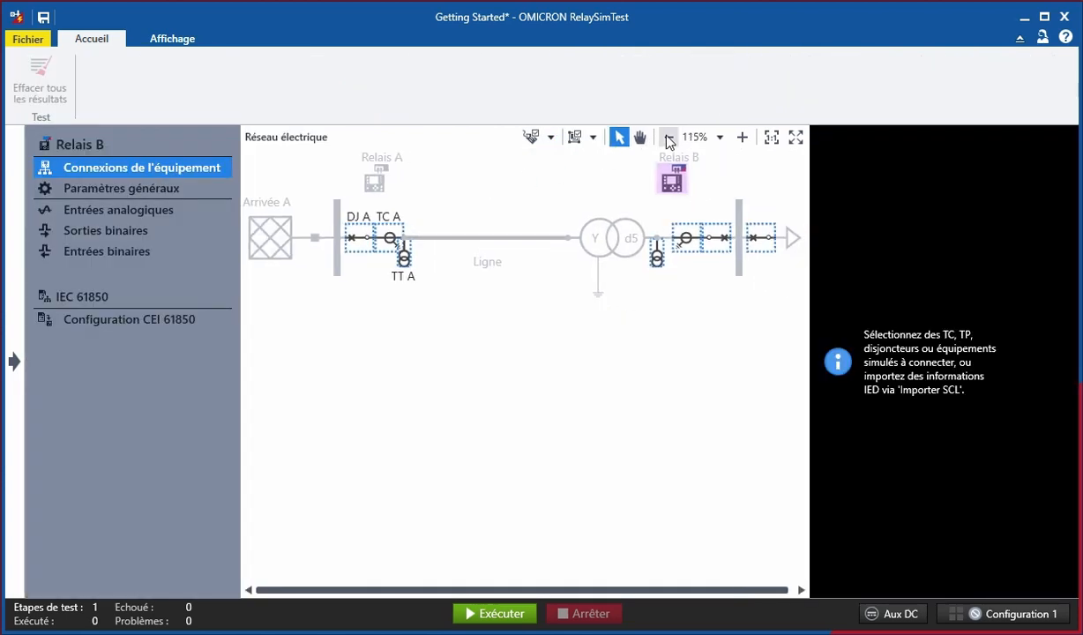
left_click(721, 242)
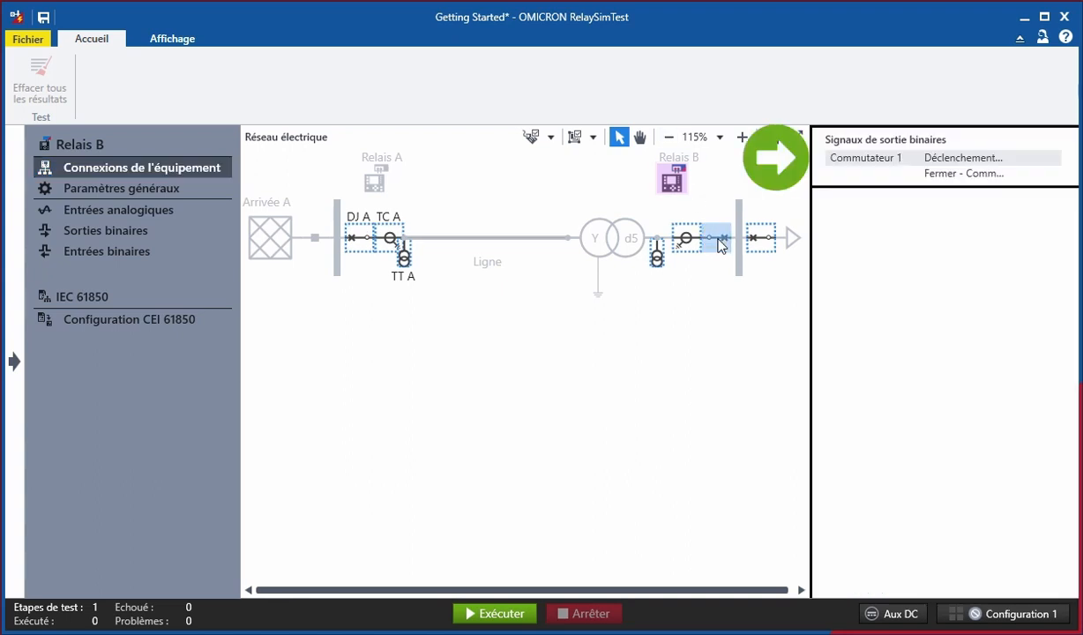
left_click(687, 241, "ctrl")
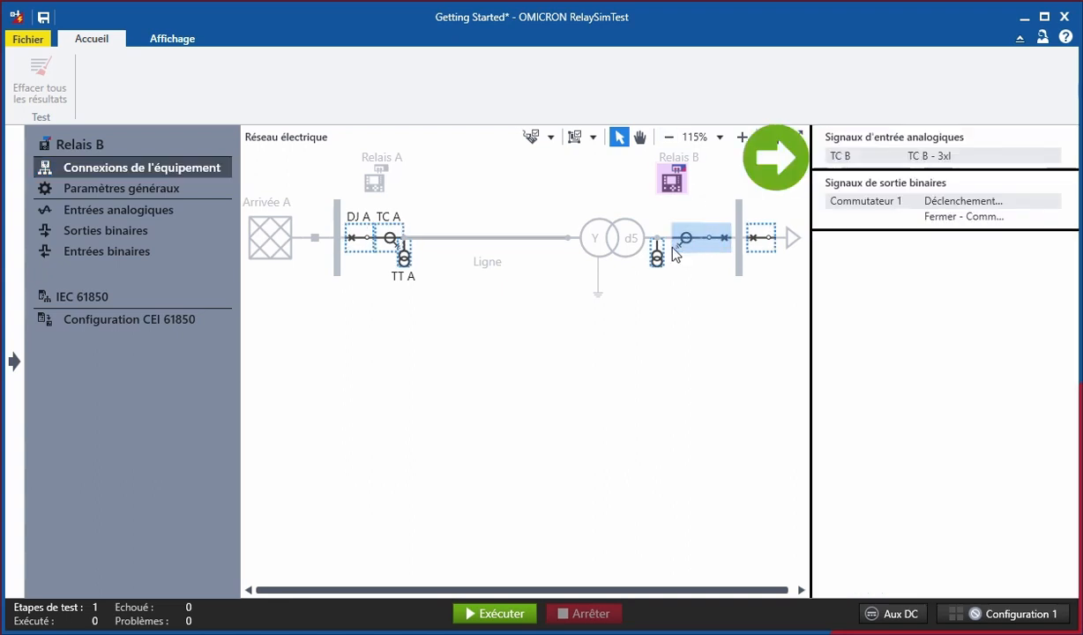
left_click(657, 260, "ctrl")
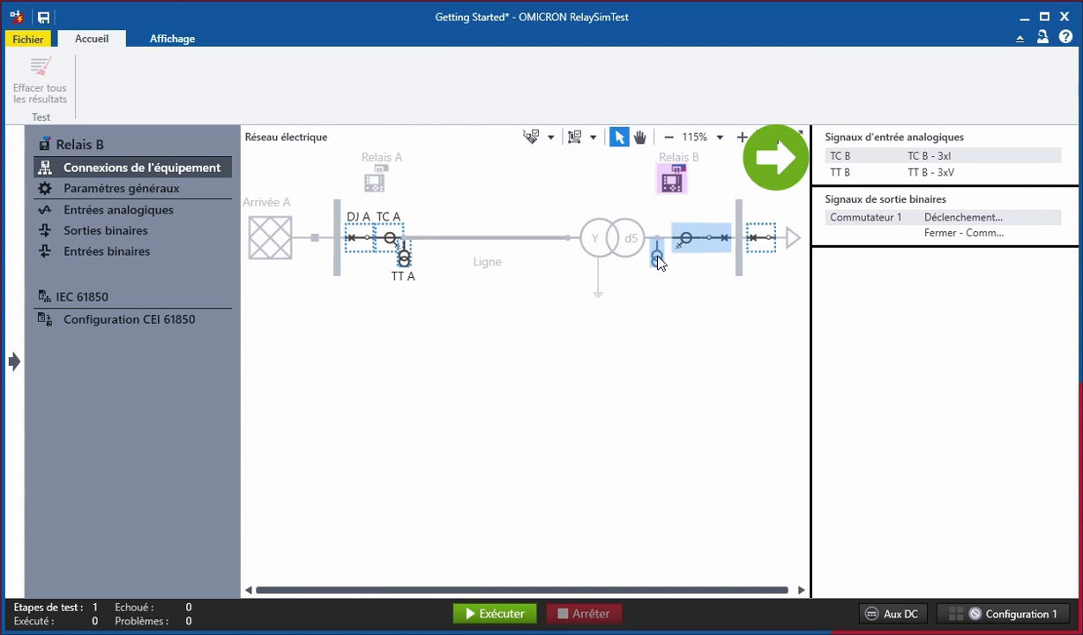
Step: Review the general settings and analog inputs of Relais B, and add a user-defined binary output named Start with Sec potential
left_click(189, 192)
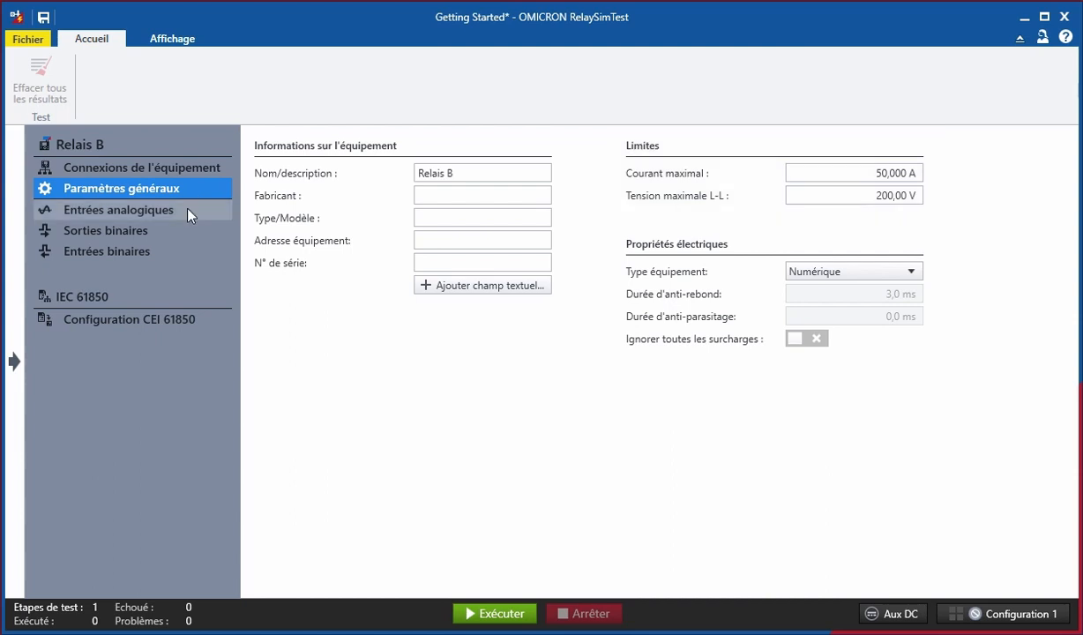
left_click(188, 213)
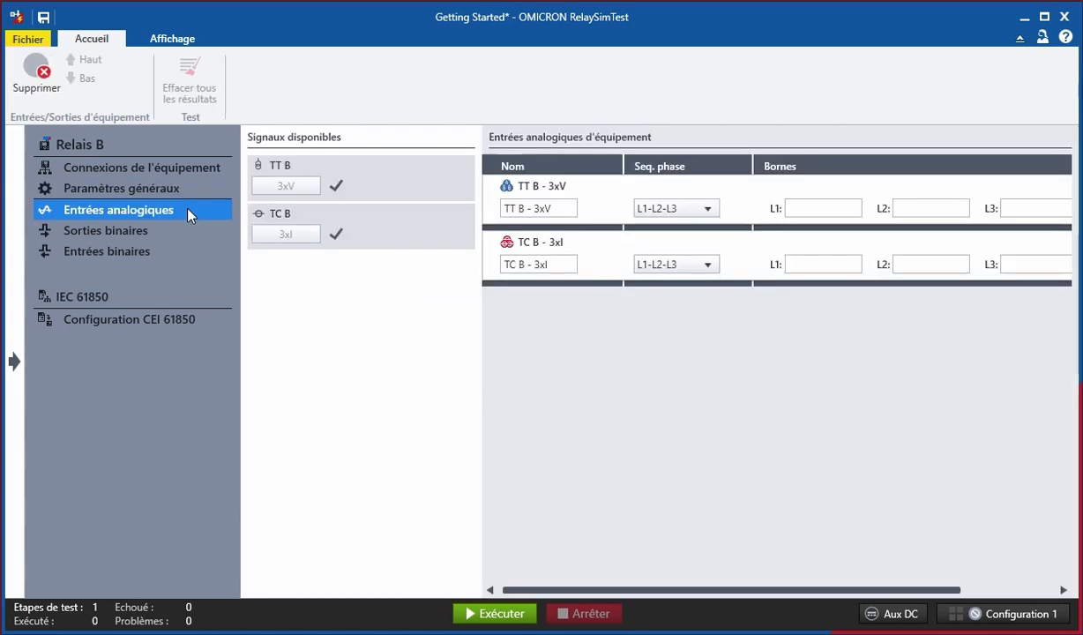
left_click(190, 235)
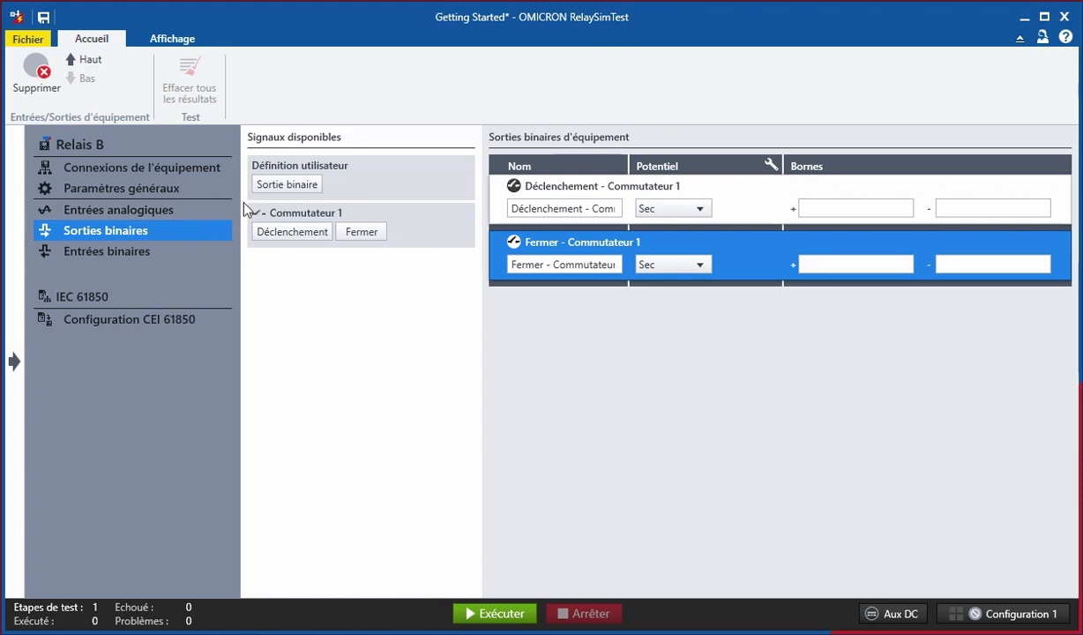
left_click(281, 187)
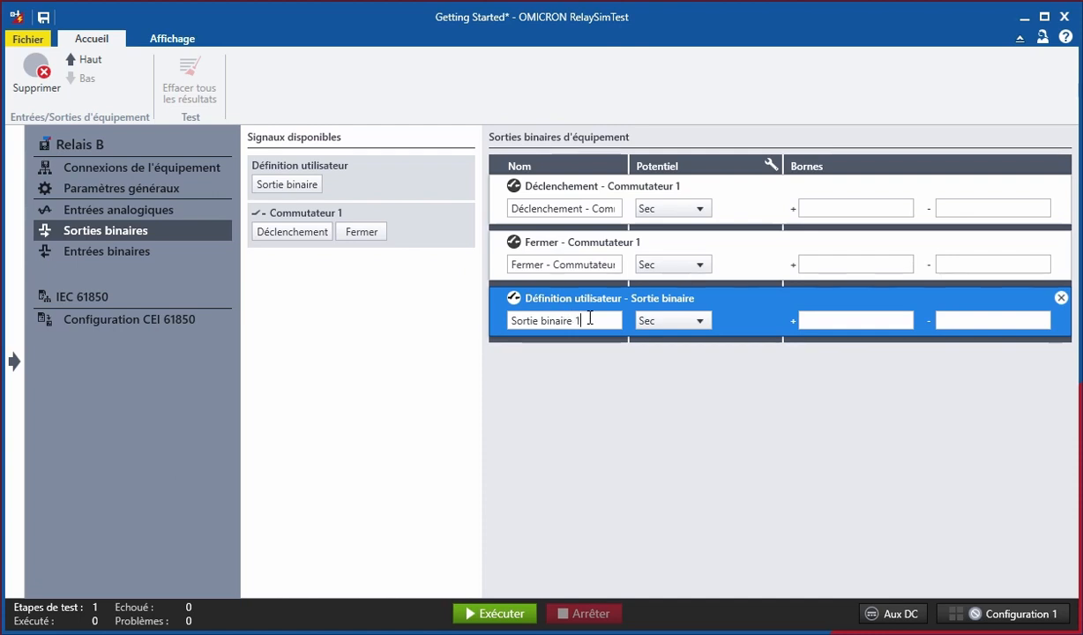
left_click_drag(581, 320, 494, 322)
key("BackSpace")
type("Start")
left_click(703, 323)
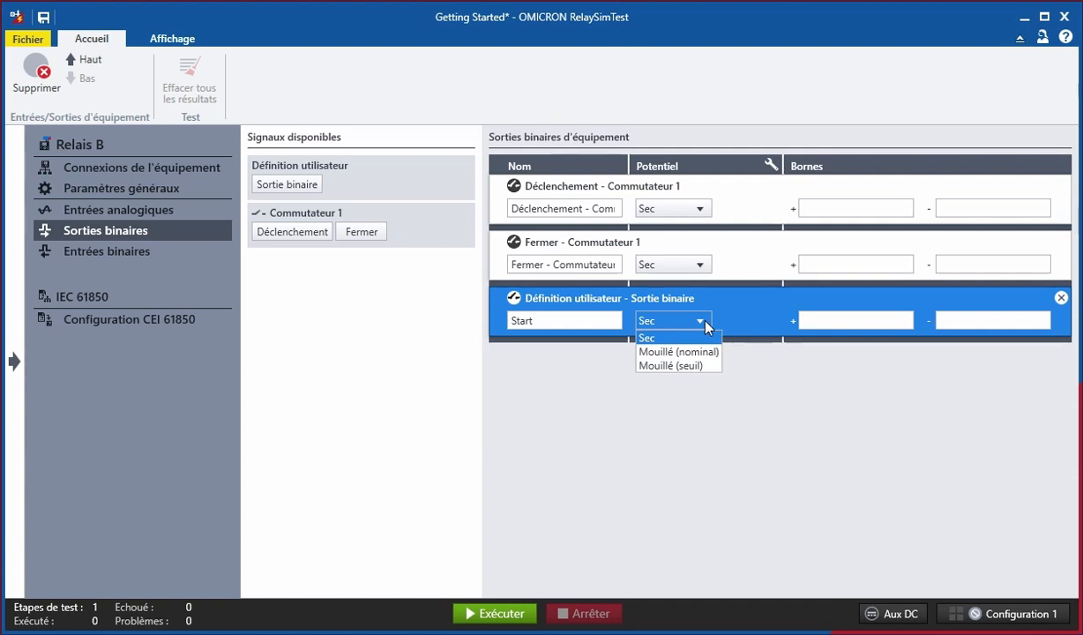
left_click(705, 325)
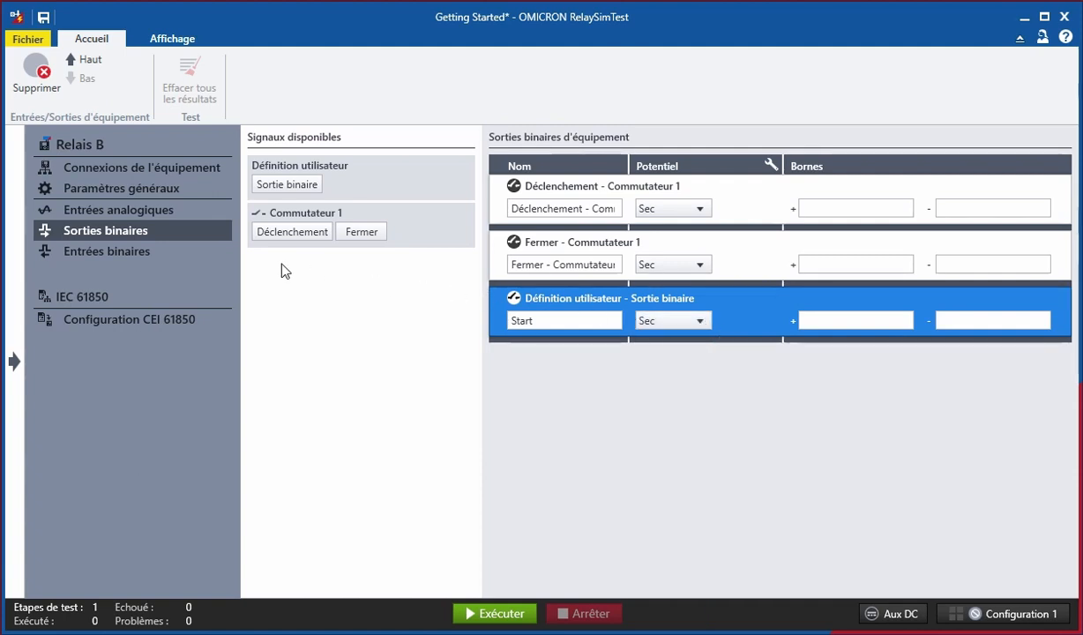
Step: Check the binary inputs of Relais B, return to the electrical network with the document navigation expanded, and save the document
left_click(188, 255)
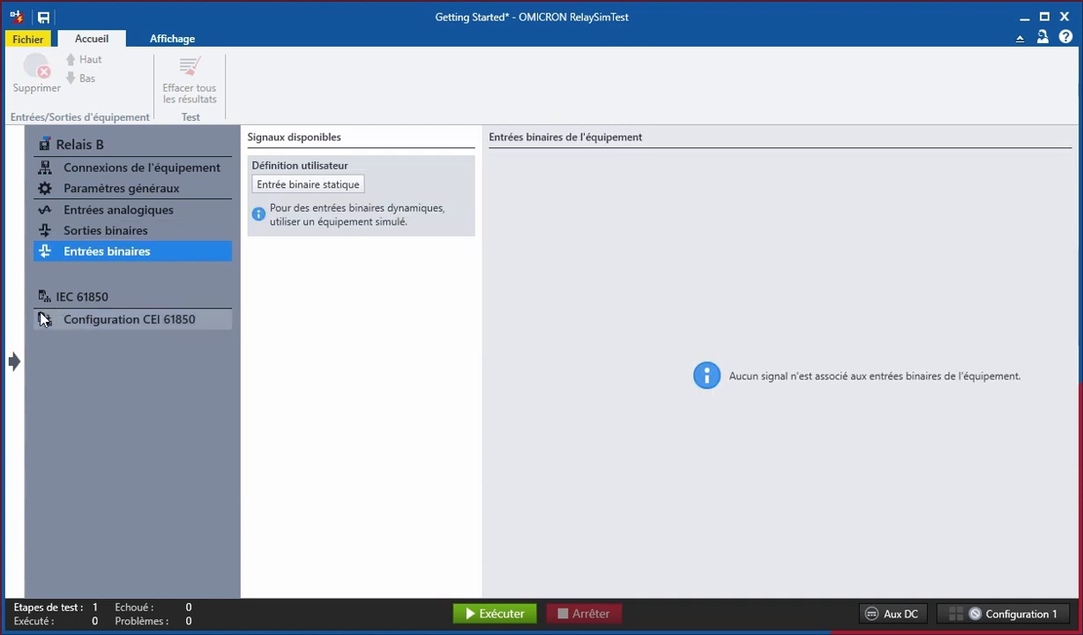
left_click(13, 332)
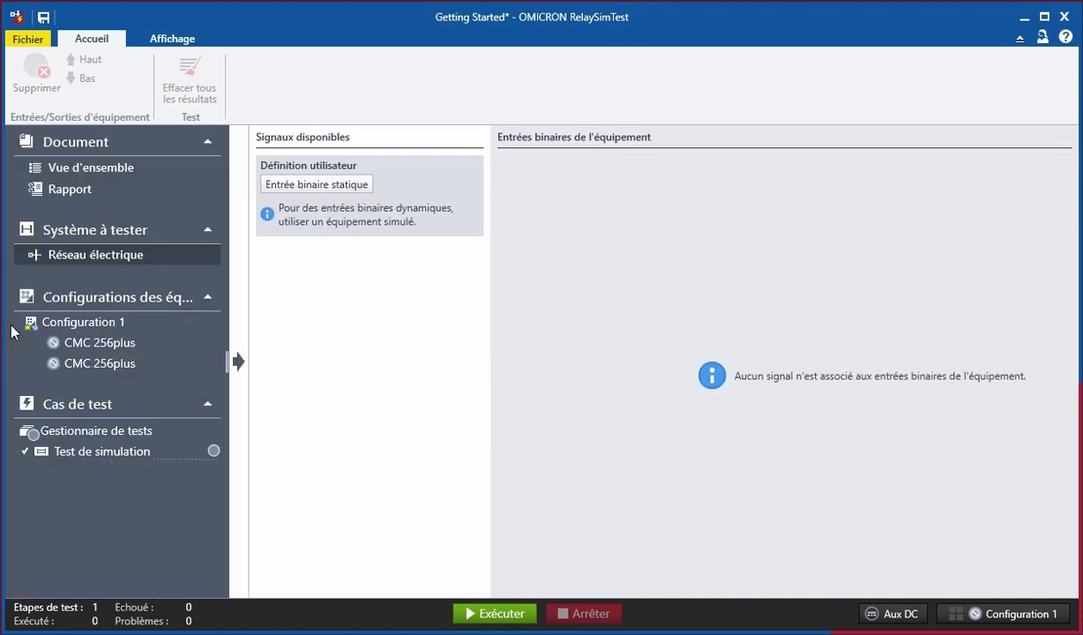
left_click(504, 353)
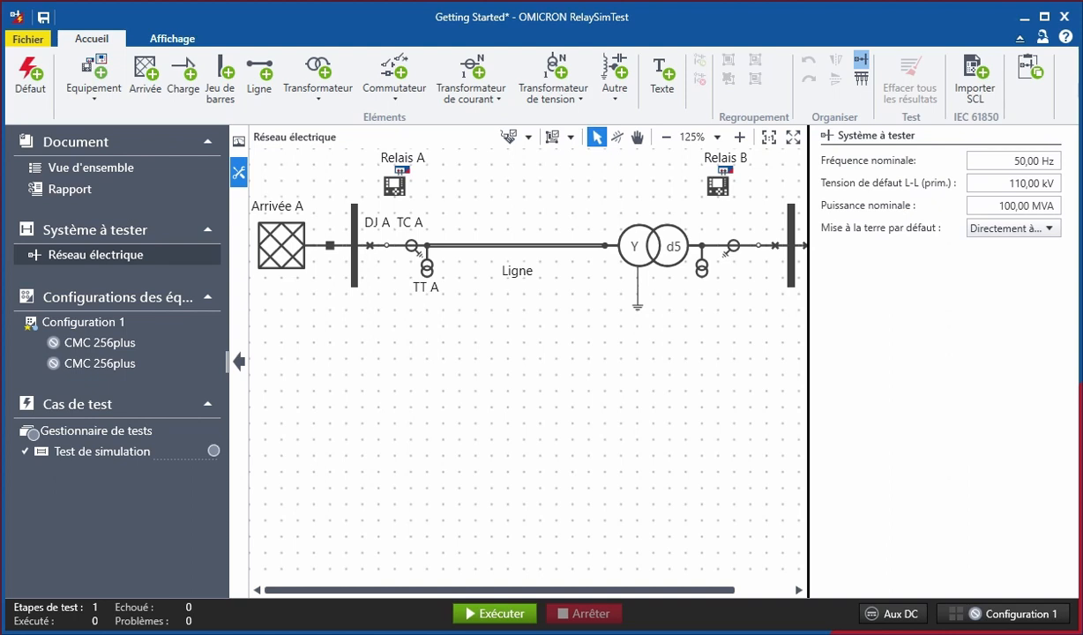
key("ctrl+s")
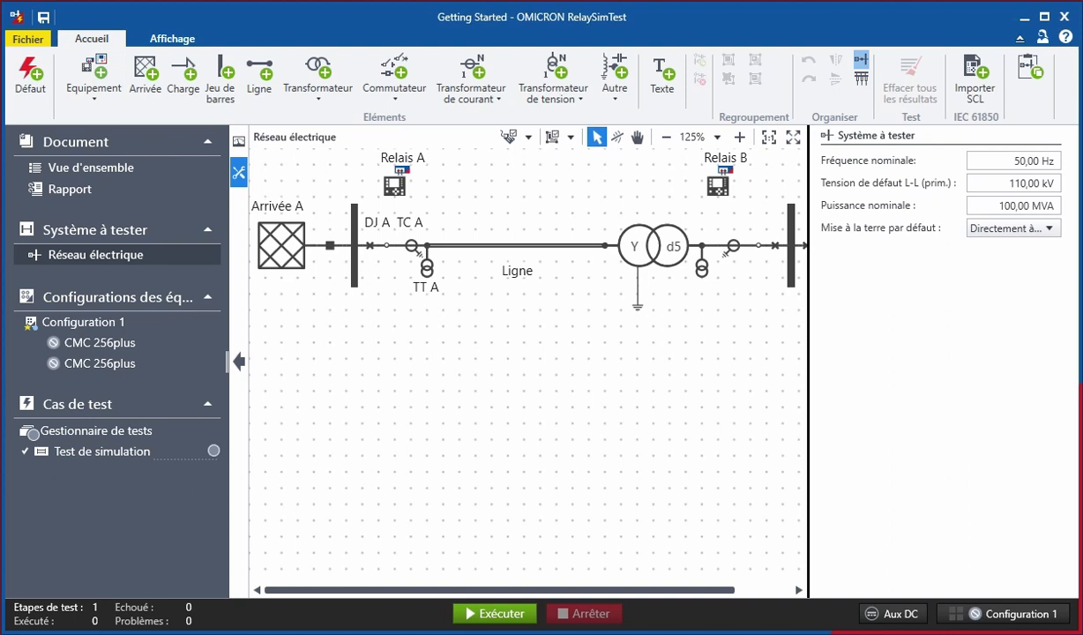
Step: Pin the measured values of Relais A and Relais B in the measurement view and fit the whole network in the diagram
left_click(394, 187)
left_click(413, 200)
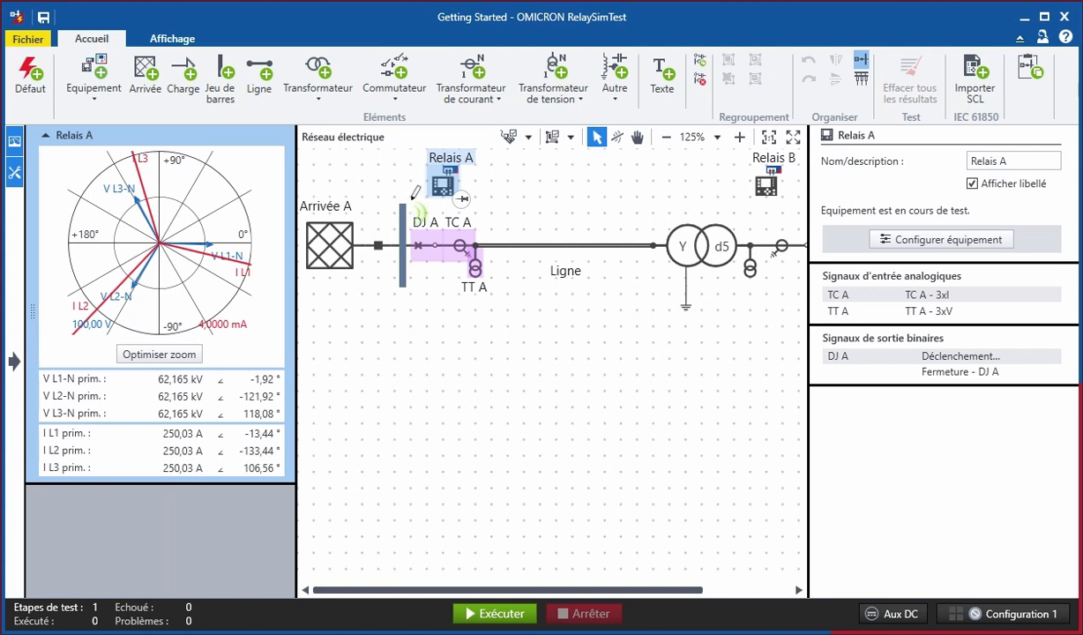
left_click(765, 186)
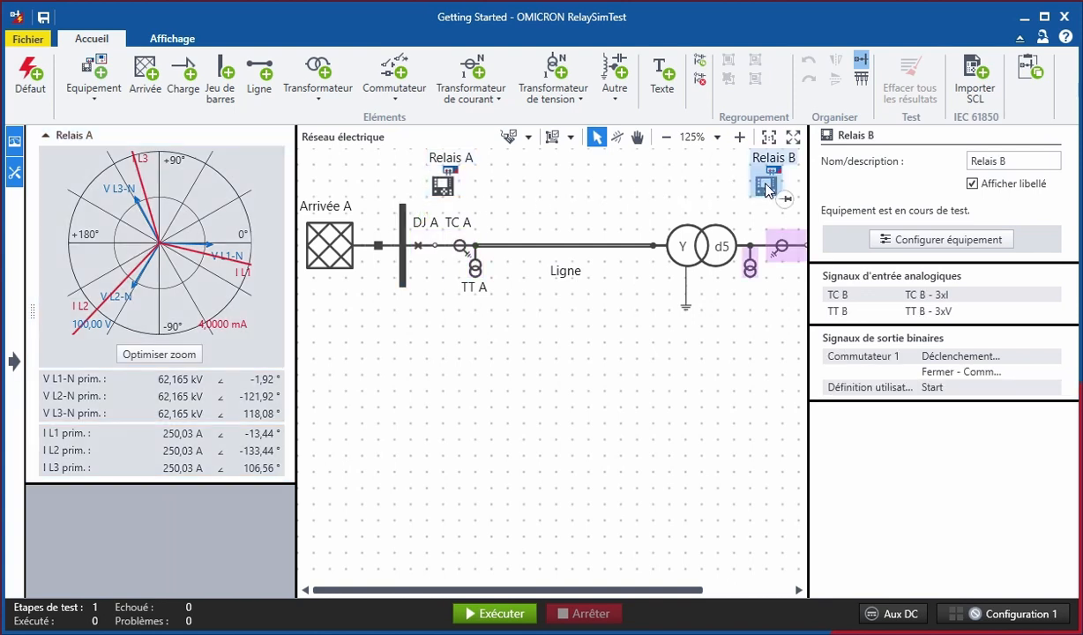
left_click(785, 198)
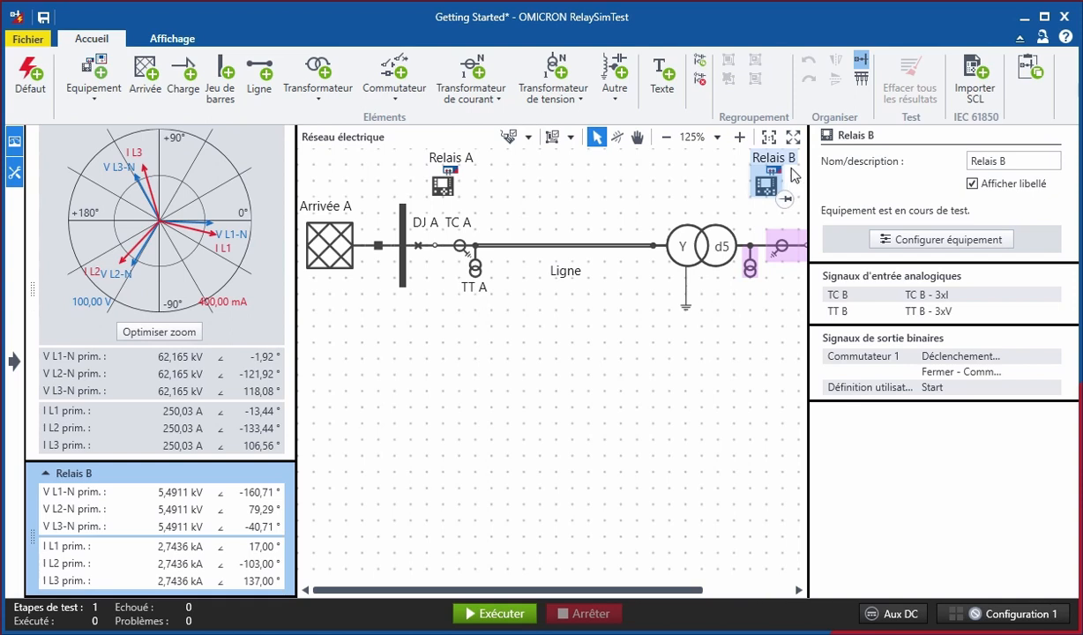
left_click(793, 137)
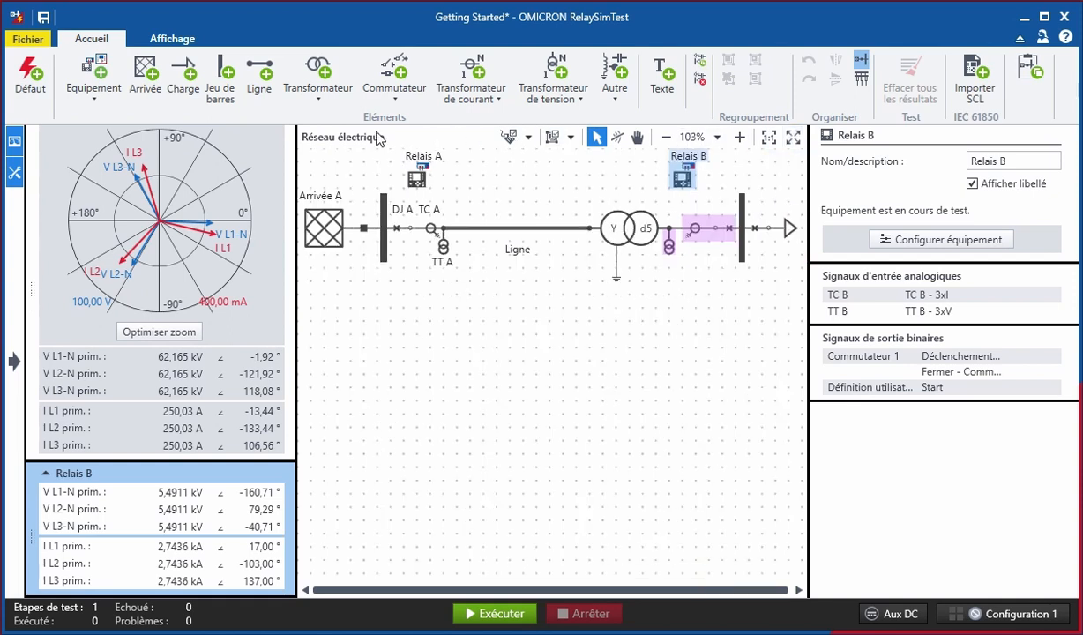
Step: Hide the phase diagram in Relais A's displayed values and show it again
scroll(253, 139, "up", 1)
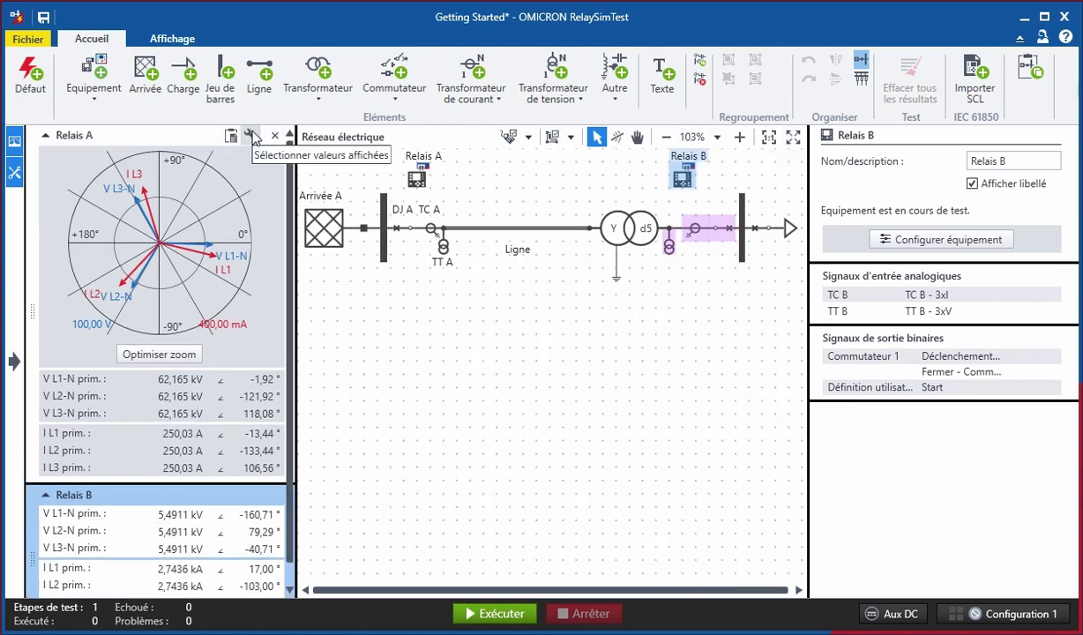
left_click(251, 136)
left_click(251, 158)
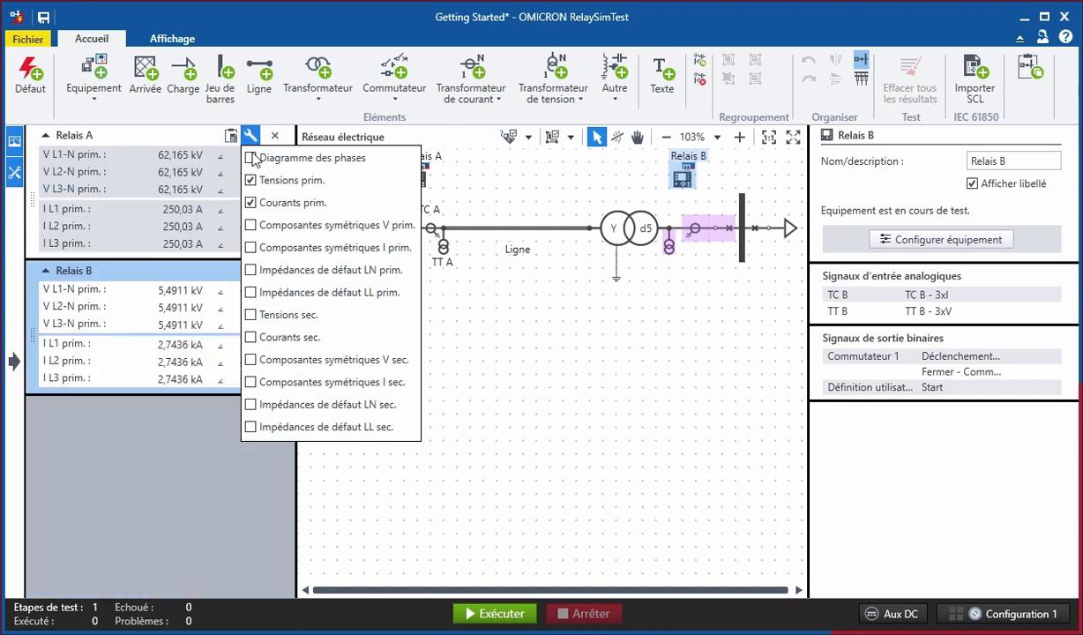
left_click(251, 157)
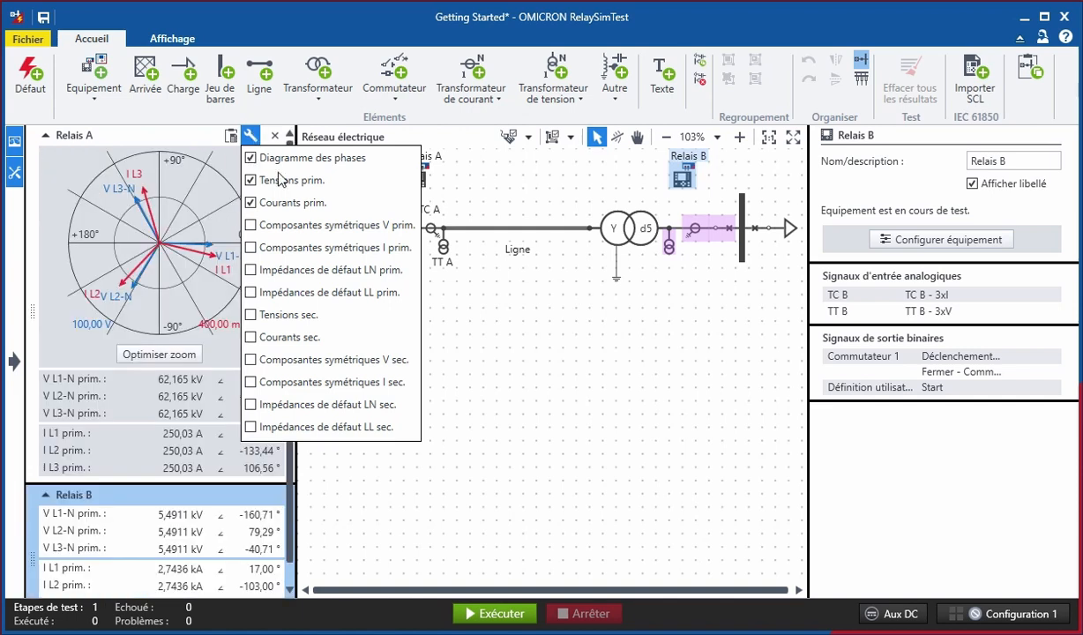
left_click(487, 330)
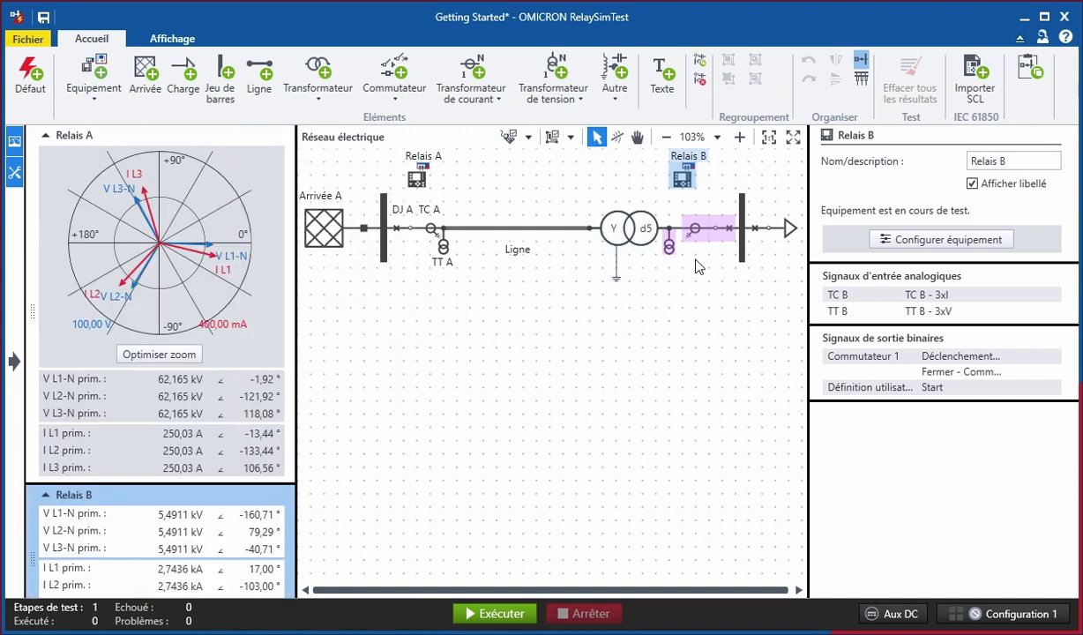
Step: Define Charge 1 by S, cos(φ) and set its nominal apparent power to 25 MVA
left_click(788, 228)
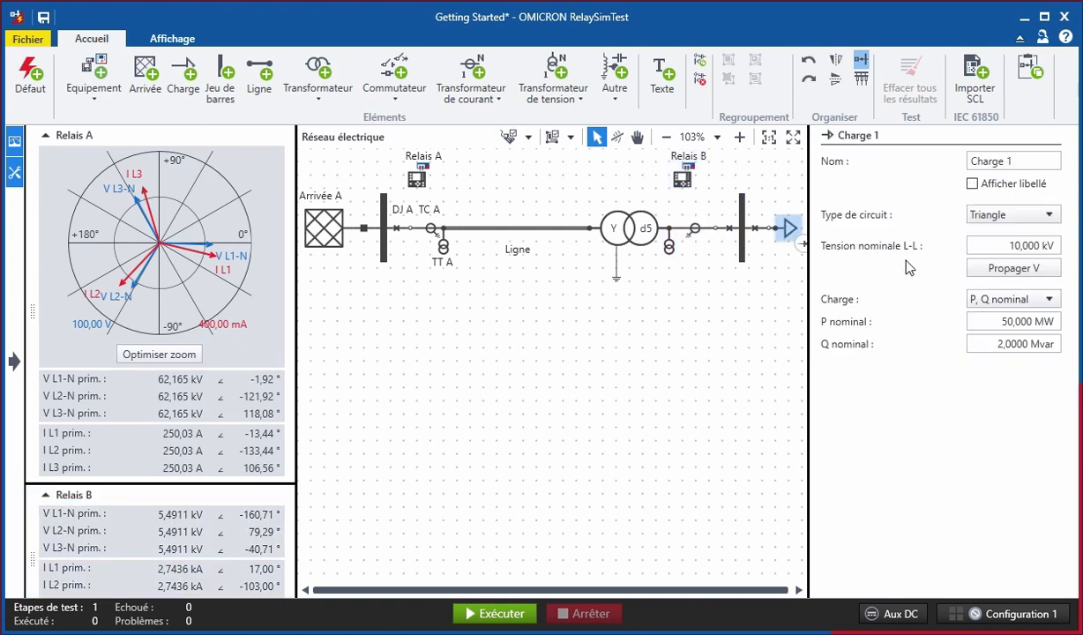
left_click(1045, 301)
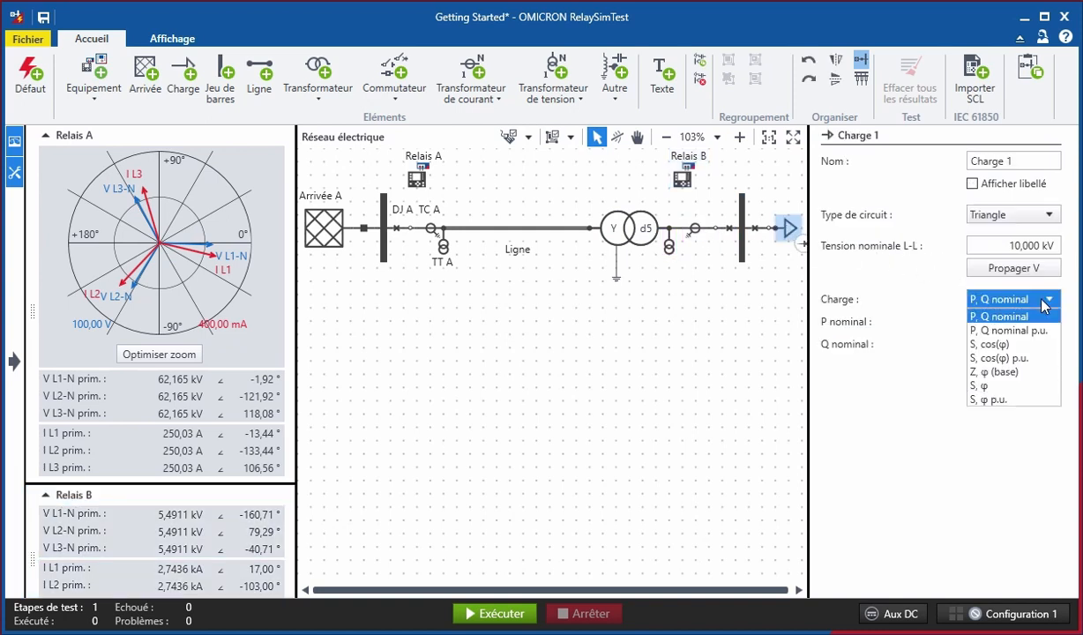
left_click(1045, 345)
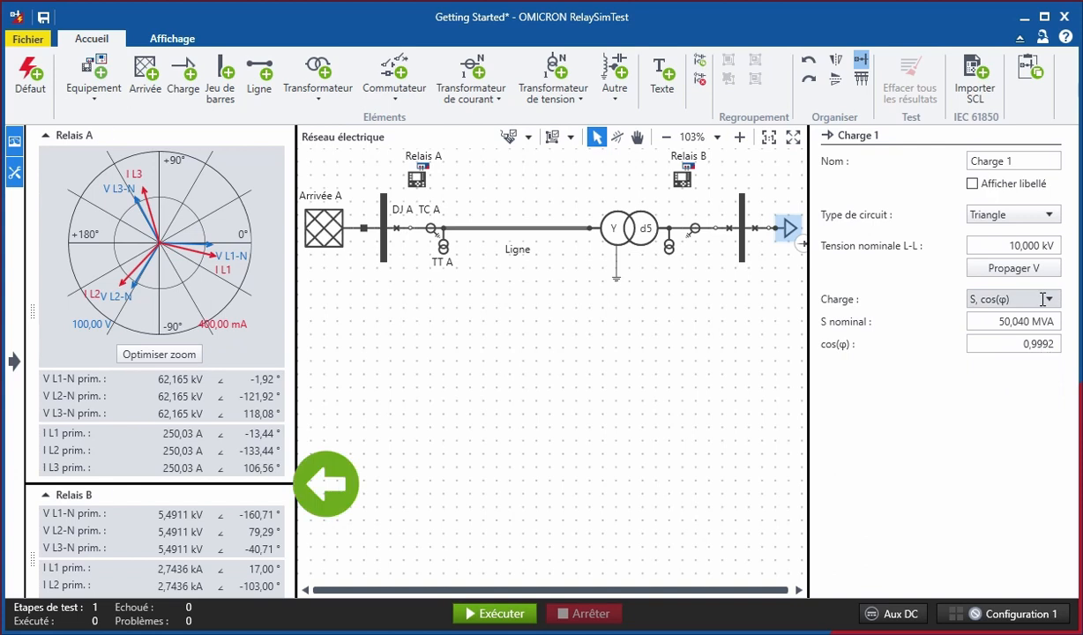
left_click(991, 319)
type("25M")
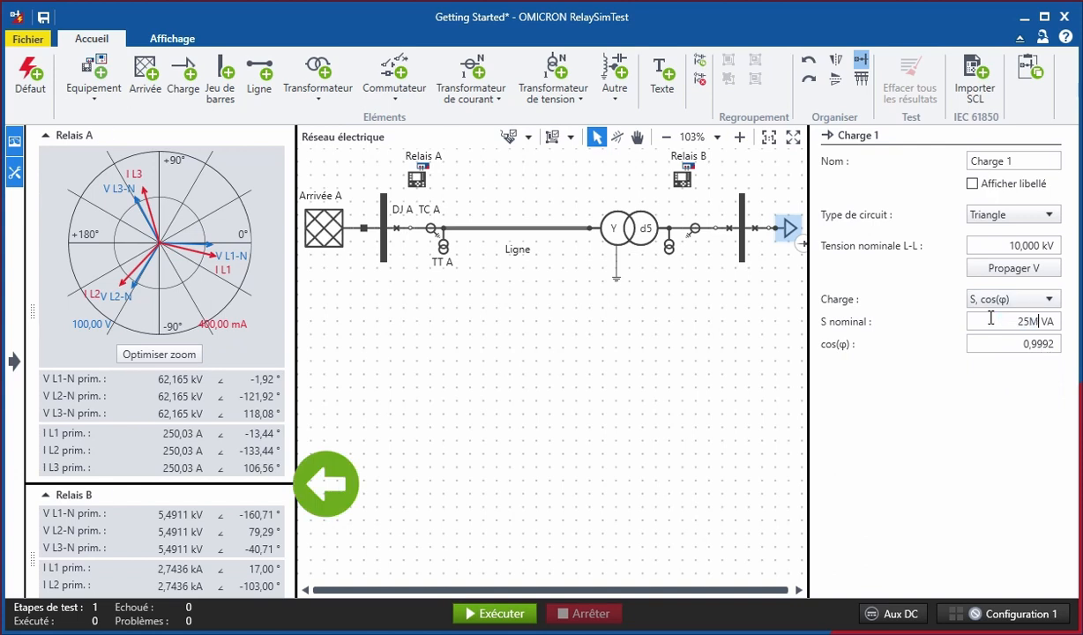
key("Return")
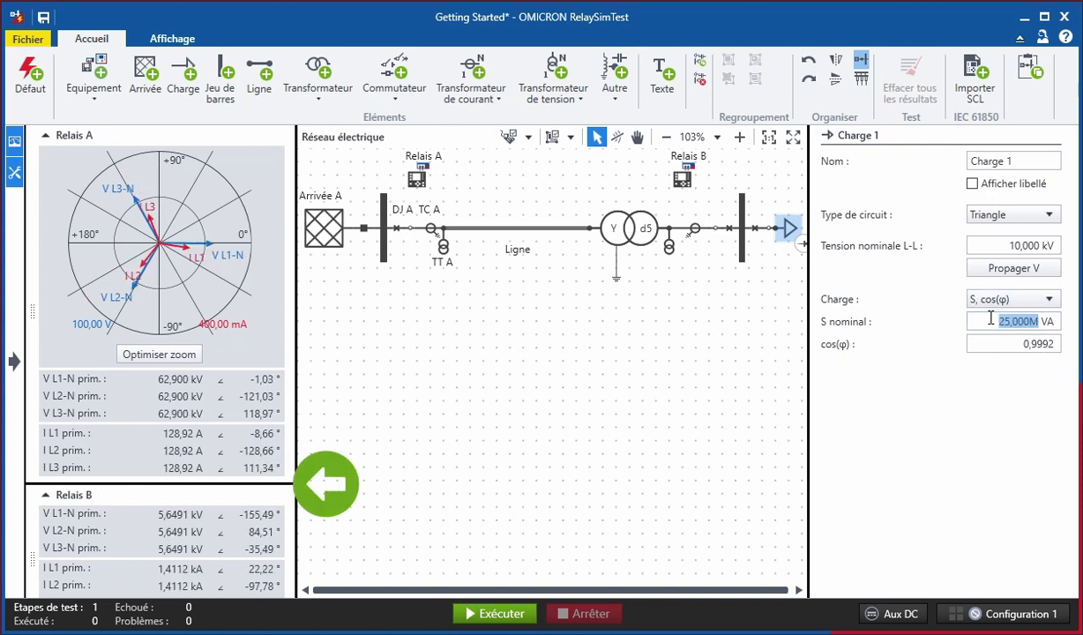
Step: Add a fault at the middle of the line and optimize the zoom of Relais A's phase diagram
left_click(31, 81)
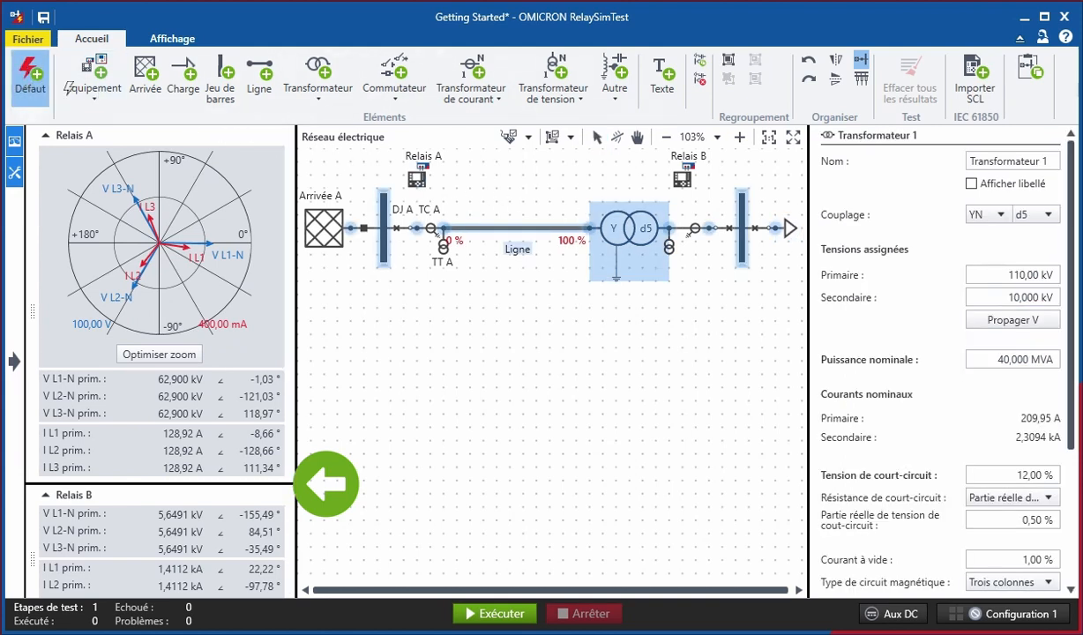
left_click(508, 226)
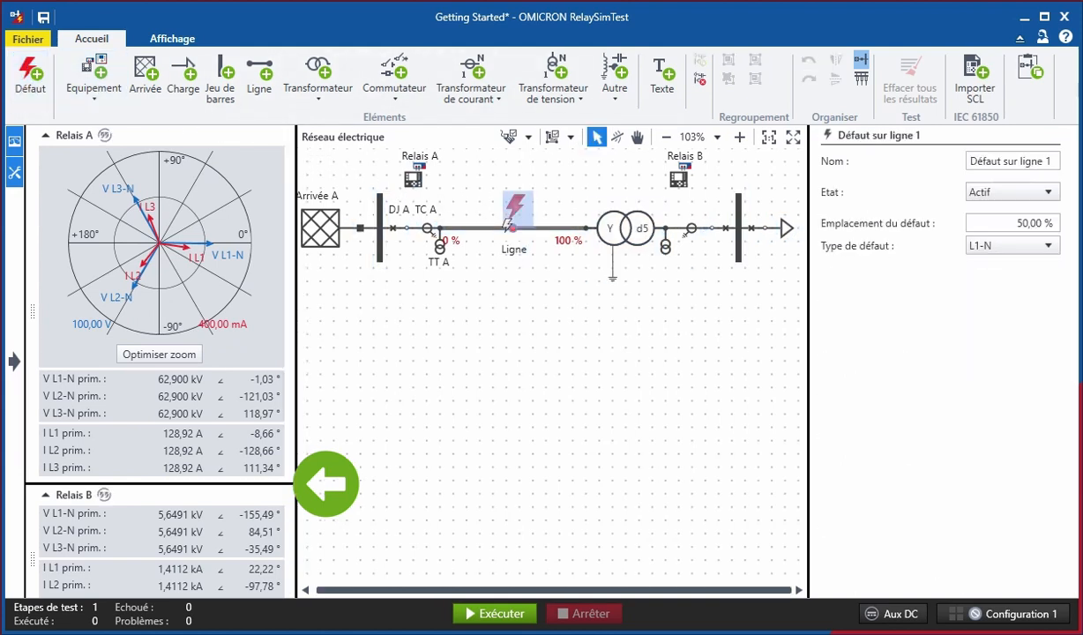
left_click(156, 356)
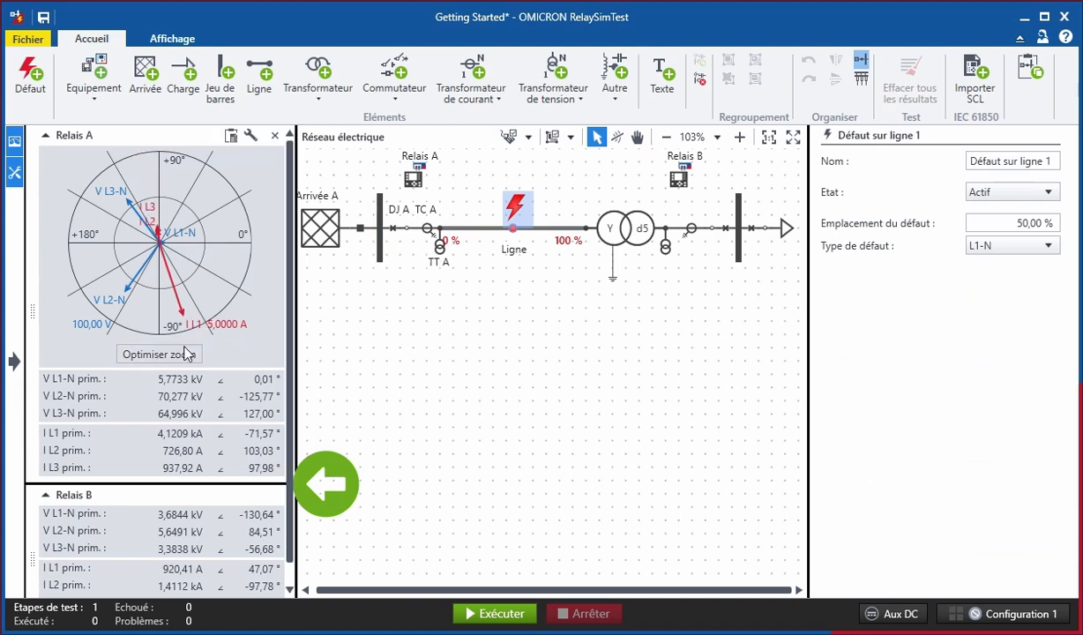
Step: Try the L2-L3 fault type on the line fault, and finally set it to L1-L2-L3
left_click(1001, 246)
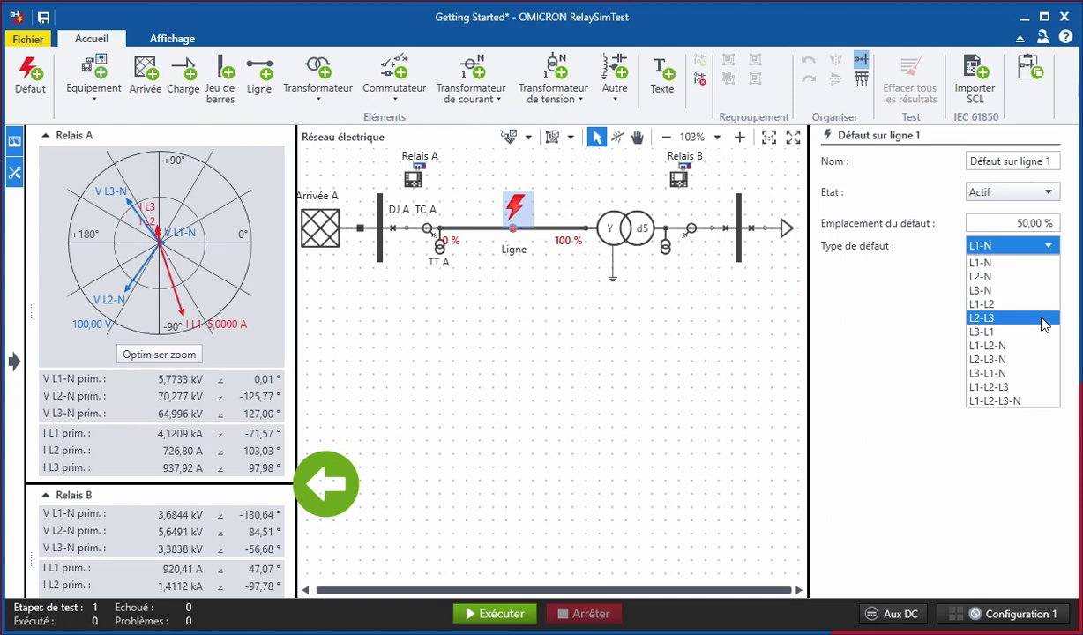
left_click(1044, 318)
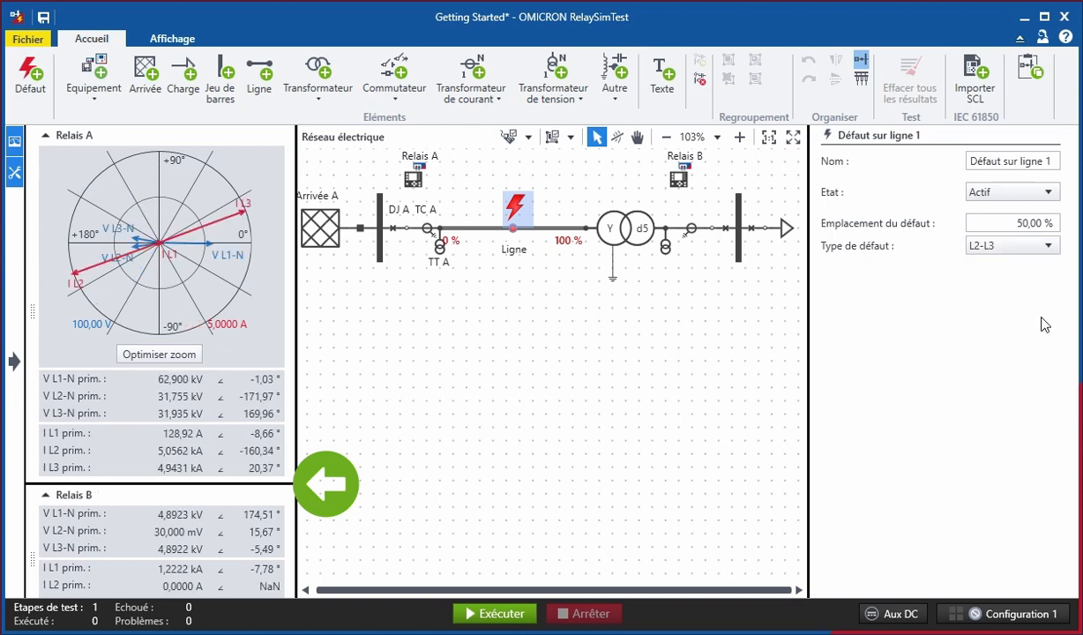
left_click(1046, 247)
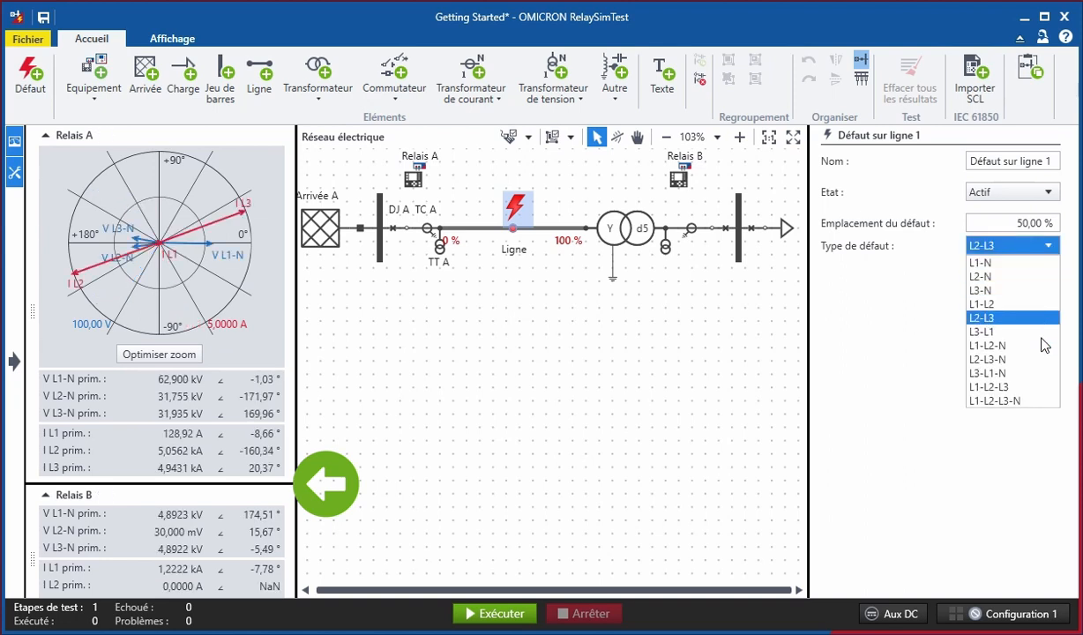
left_click(1046, 388)
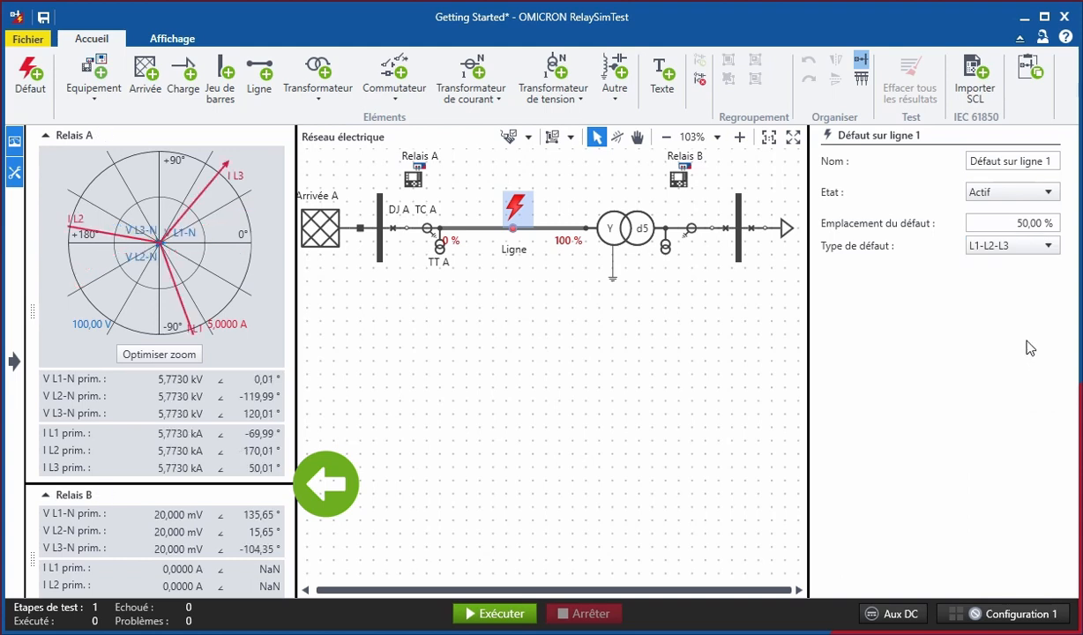
Step: Set the fault location to 20 % of the line, optimize the phase diagram zoom and save the document
left_click(990, 222)
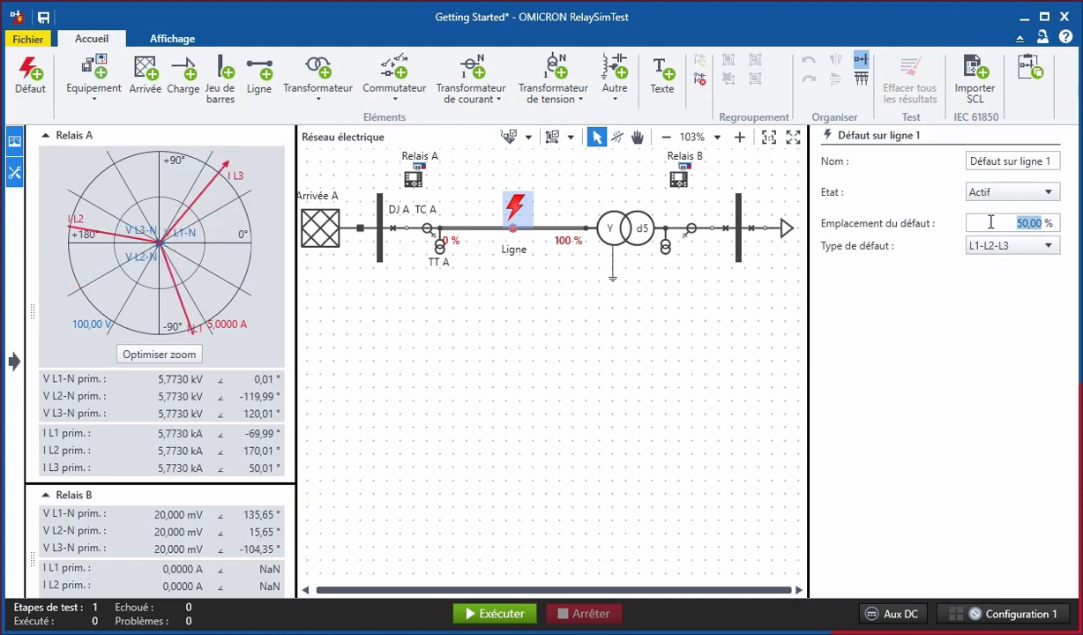
type("20")
key("Return")
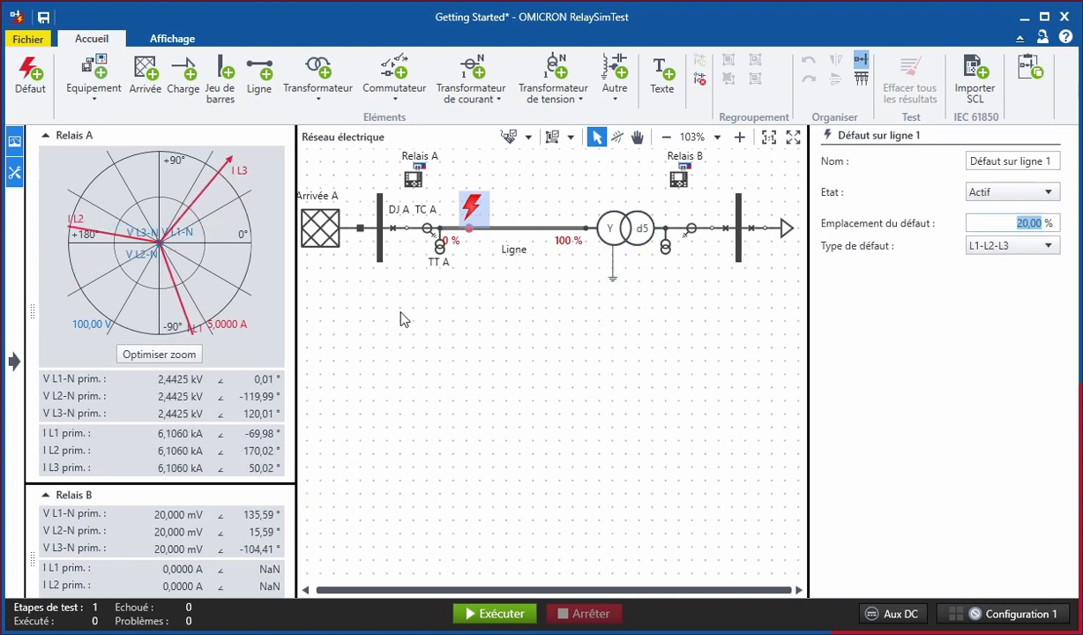
left_click(154, 355)
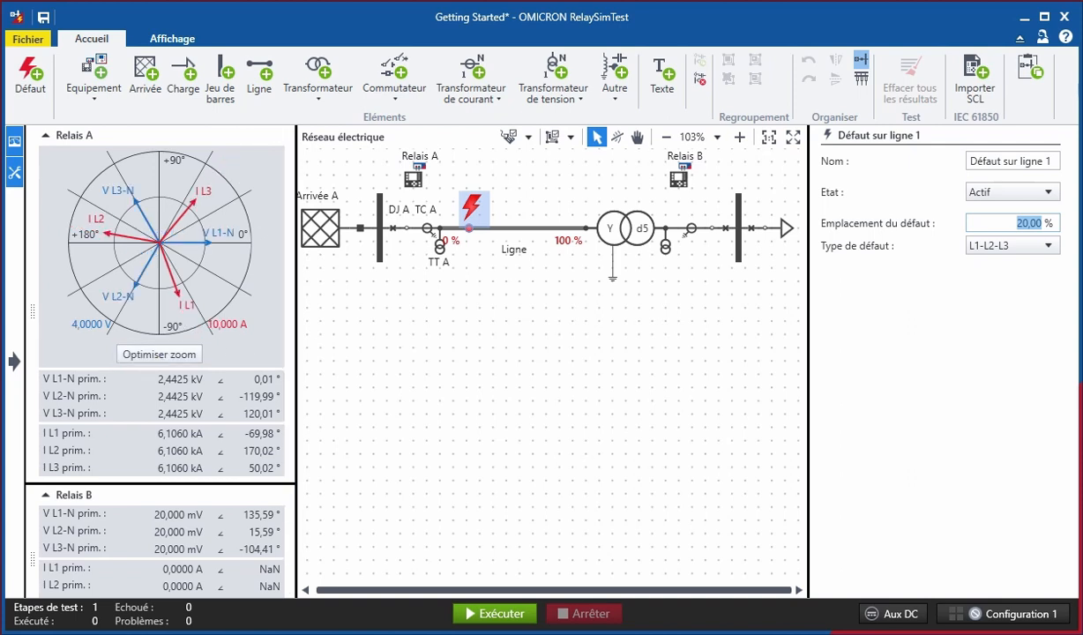
key("ctrl+s")
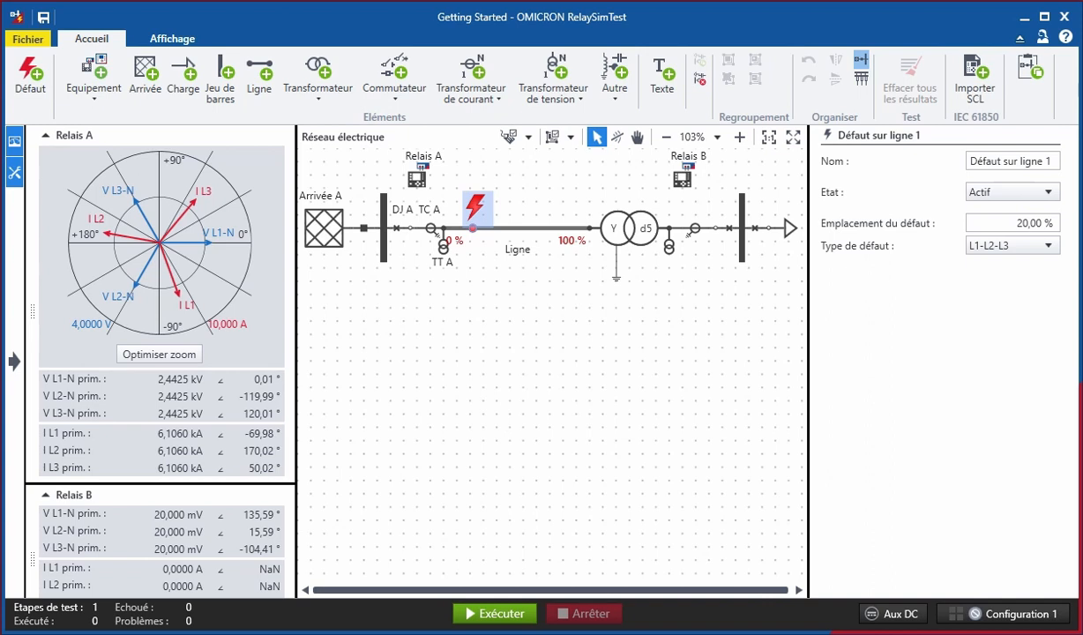
Step: Open Configuration 1 and assign the available local CMC to its first test set
left_click(14, 323)
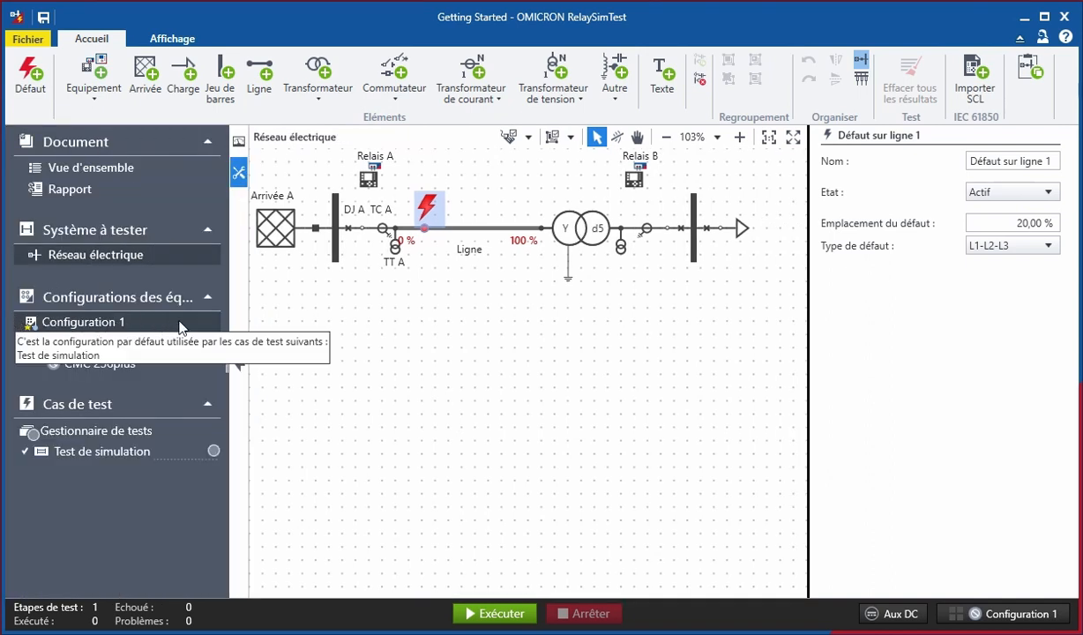
left_click(179, 327)
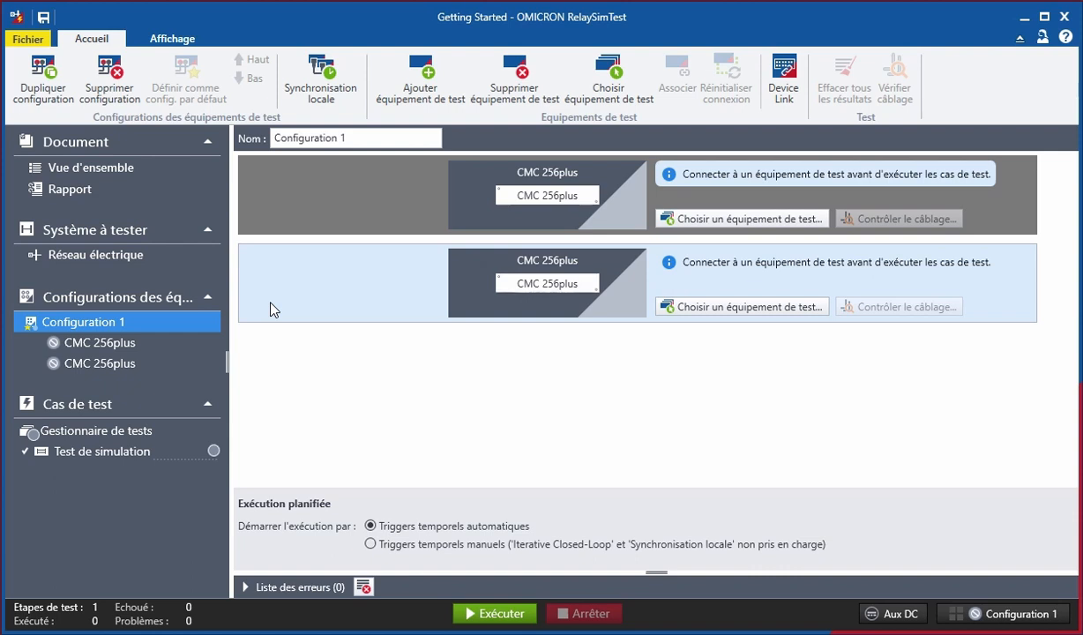
left_click(716, 222)
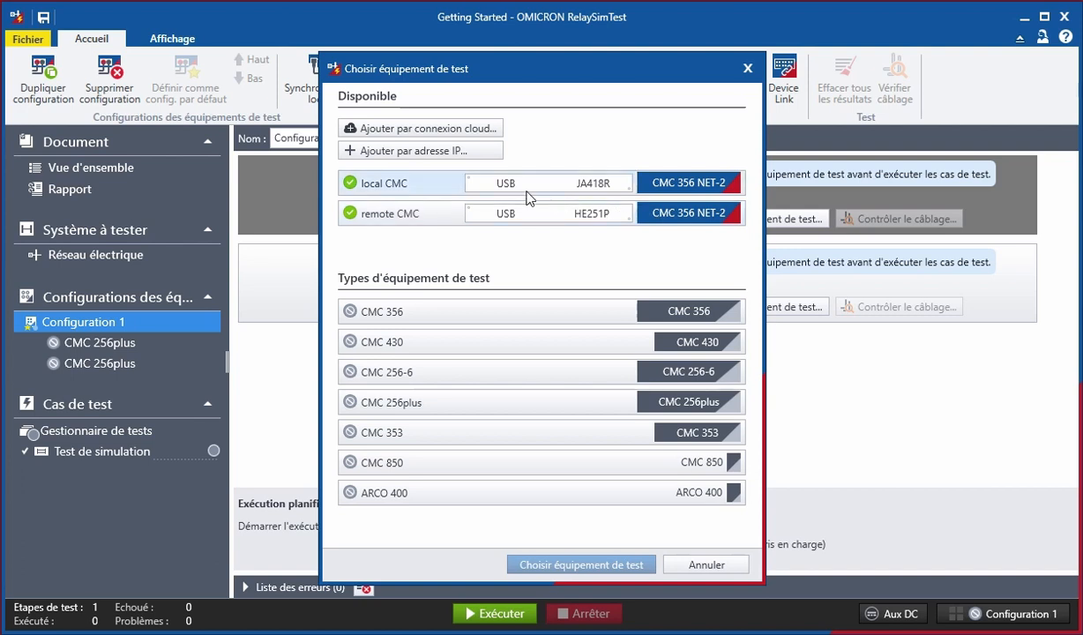
left_click(433, 184)
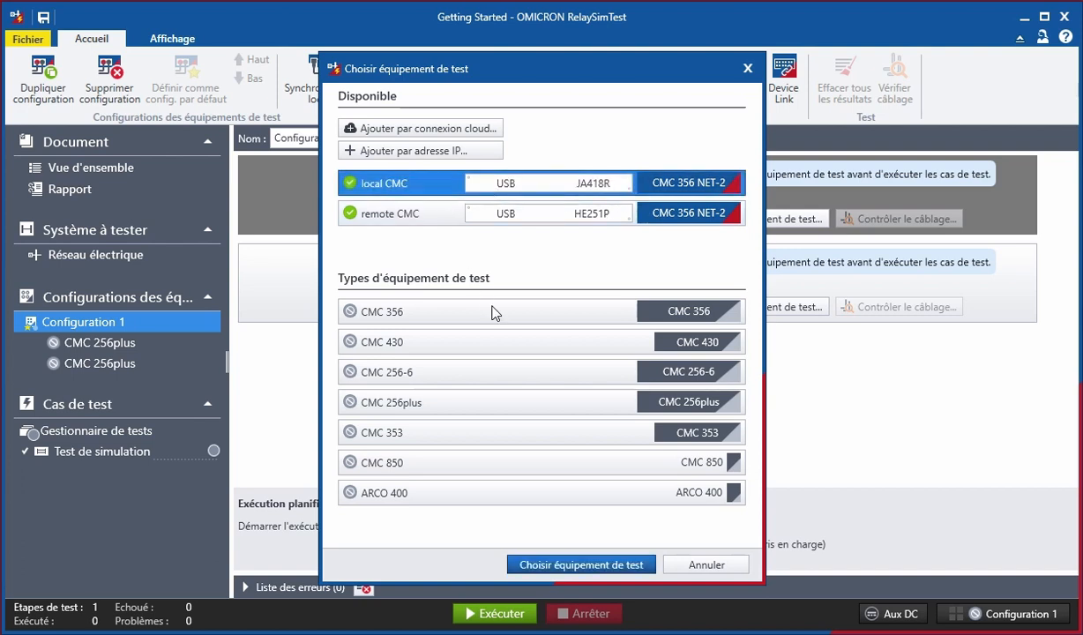
left_click(611, 567)
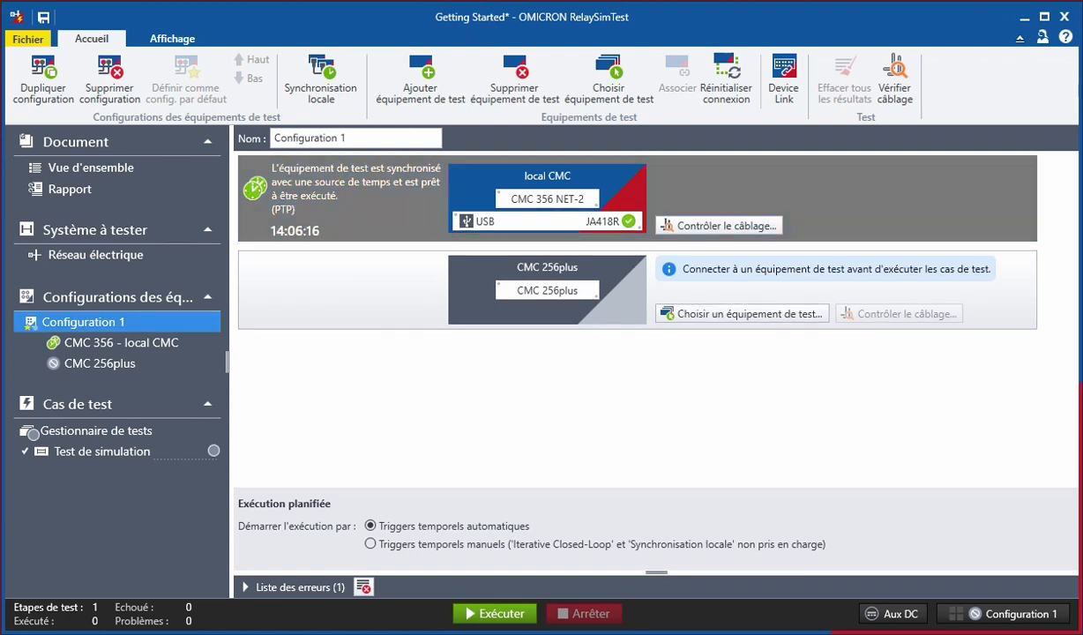
Step: Open the analog output wiring of the local CMC and show only Relais A by hiding Relais B
double_click(360, 202)
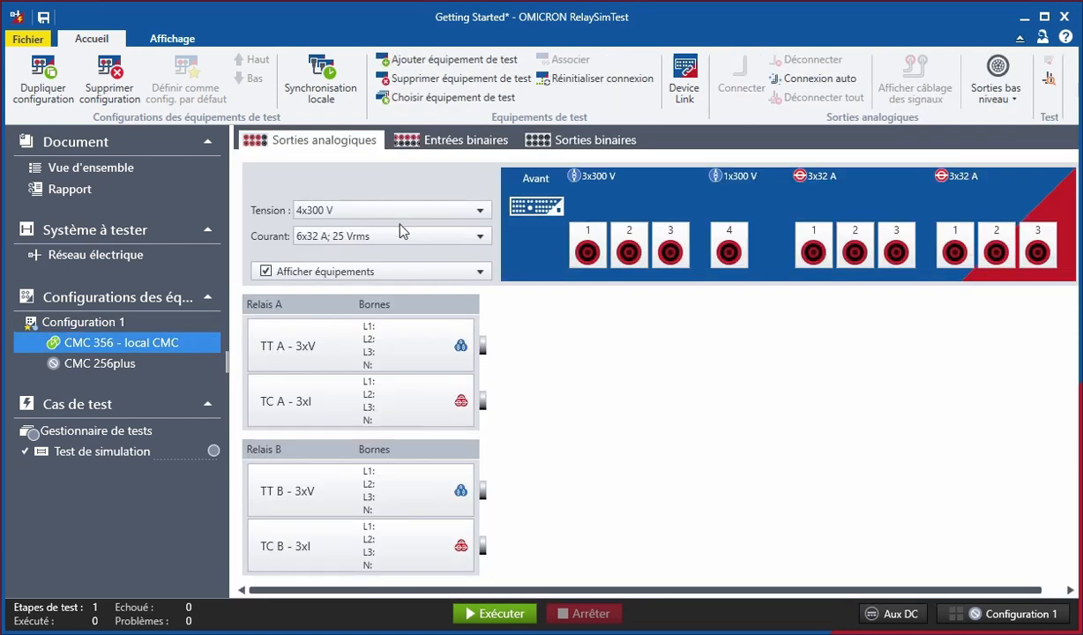
left_click(439, 271)
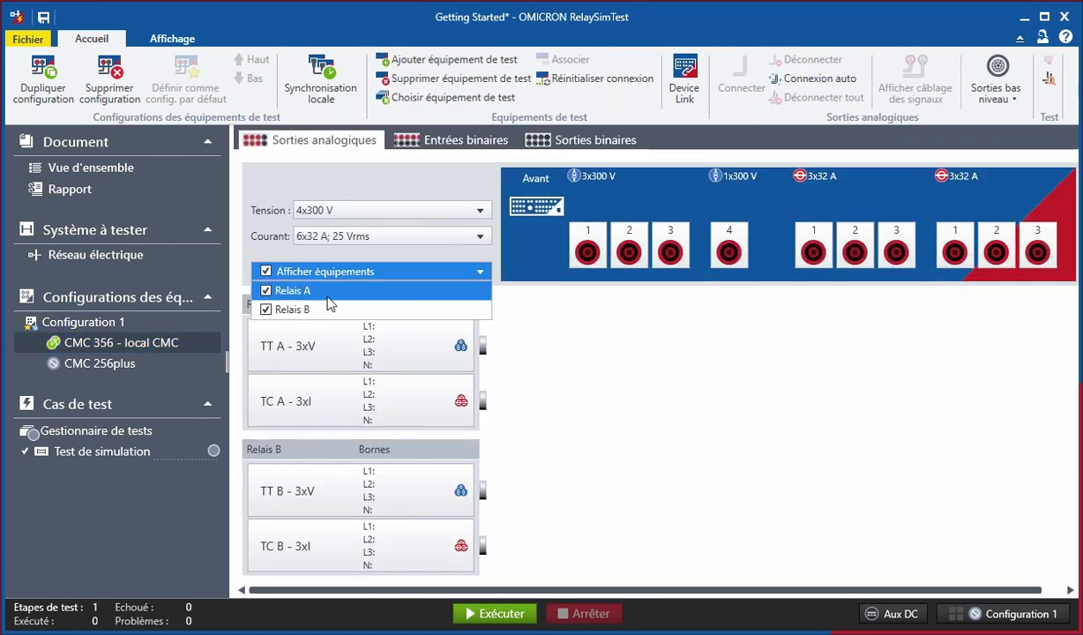
left_click(267, 310)
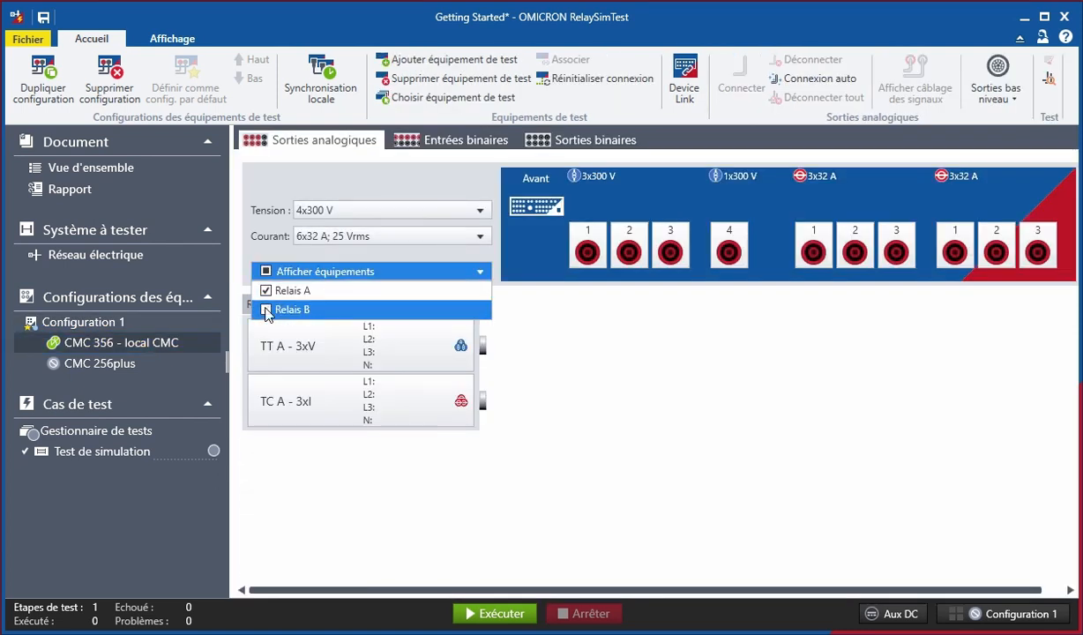
left_click(408, 357)
Step: Connect the TT A - 3xV signal of Relais A to voltage outputs 1 to 3 of the 3x300 V group
left_click(409, 356)
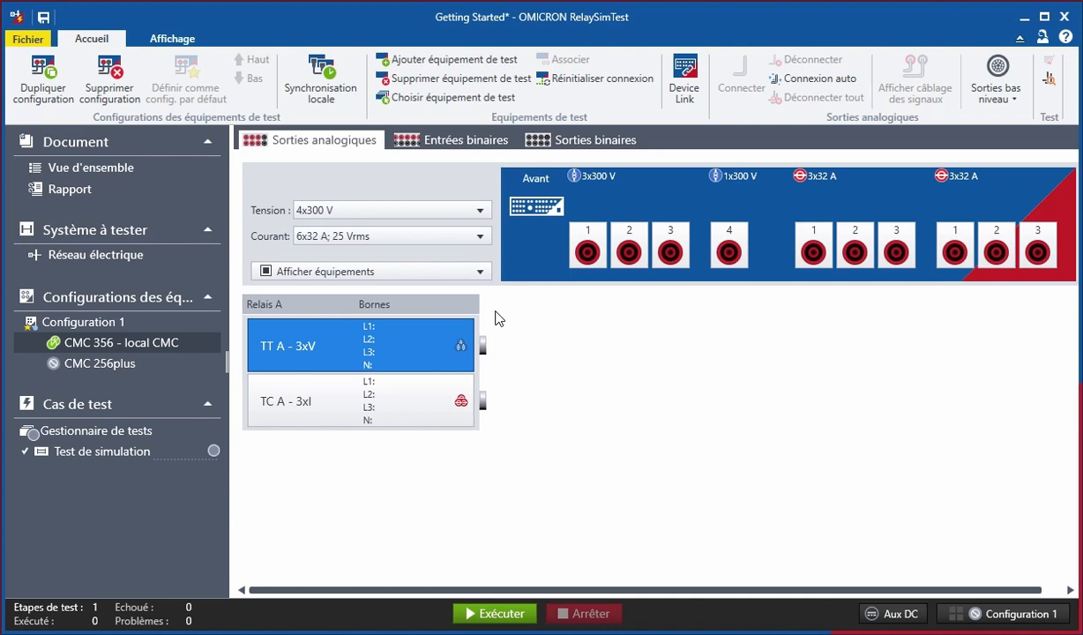
left_click(605, 248)
left_click(741, 81)
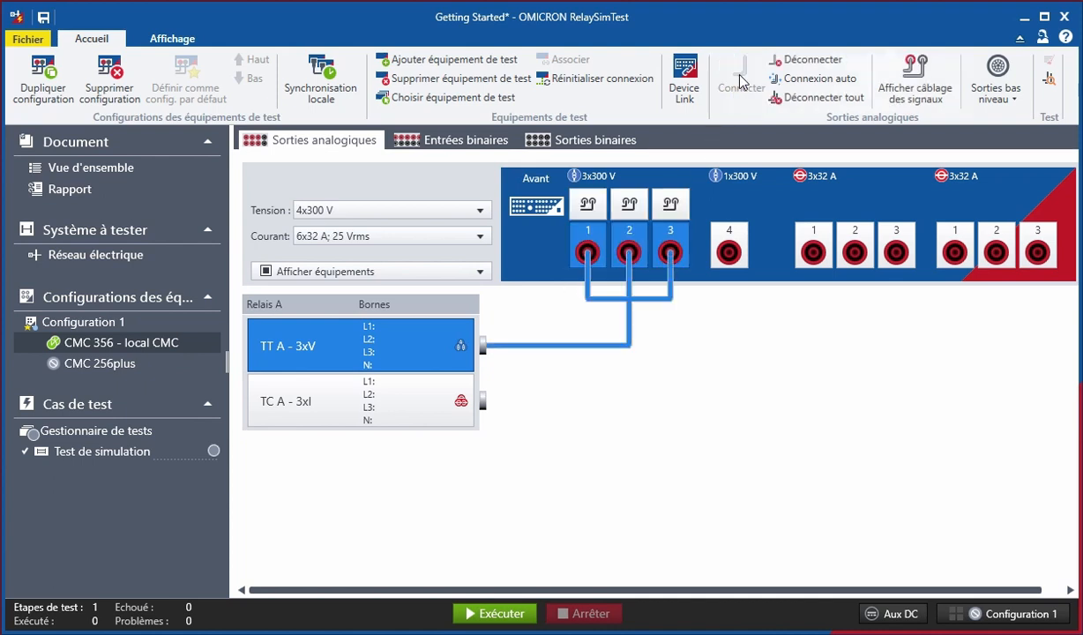
Step: Set the current outputs to 3x64 A; 25 Vrms, connect TC A - 3xI to outputs 1 to 3 and review its signal wiring
left_click(474, 237)
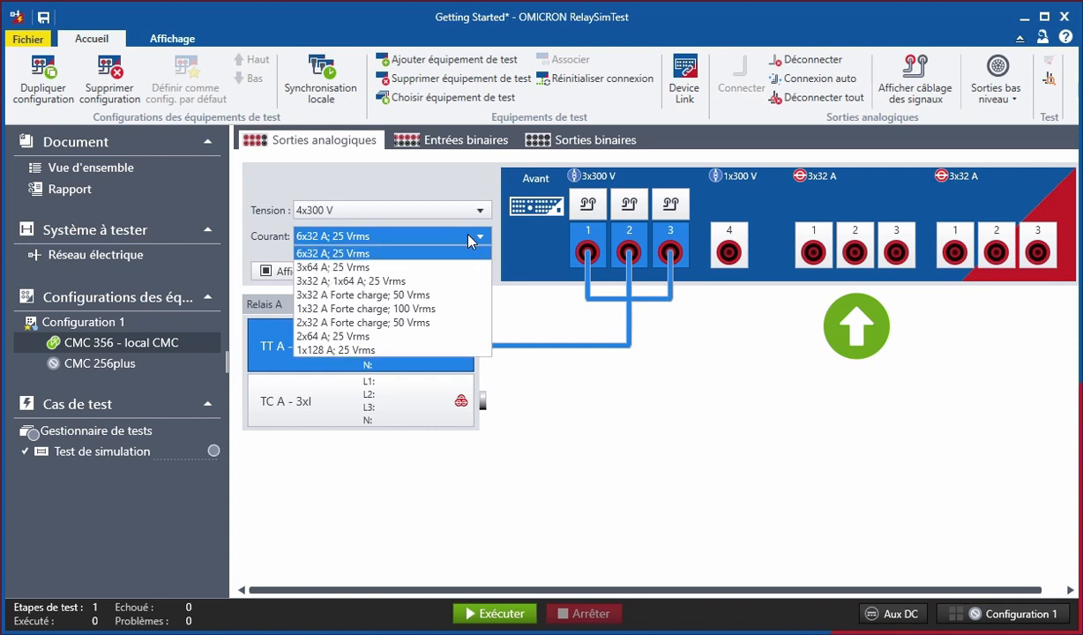
left_click(432, 267)
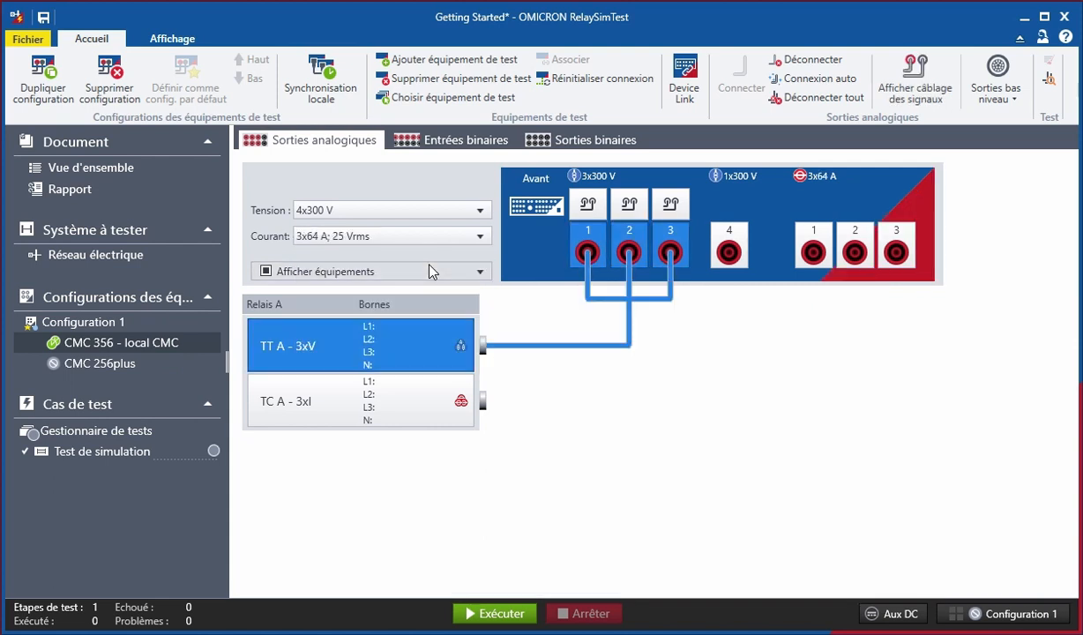
left_click(418, 408)
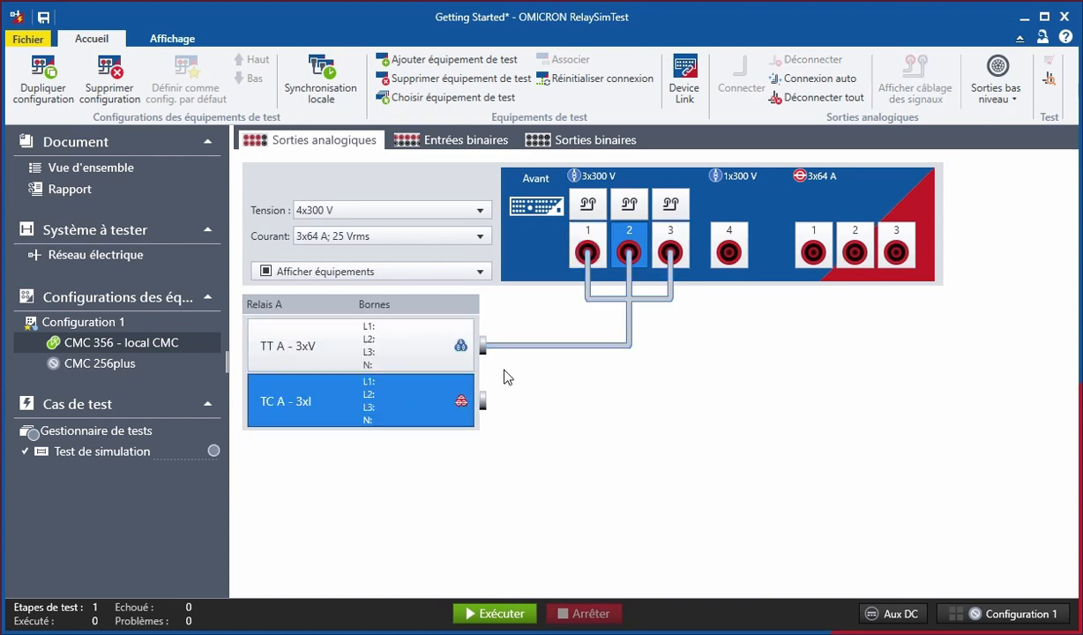
left_click(857, 250)
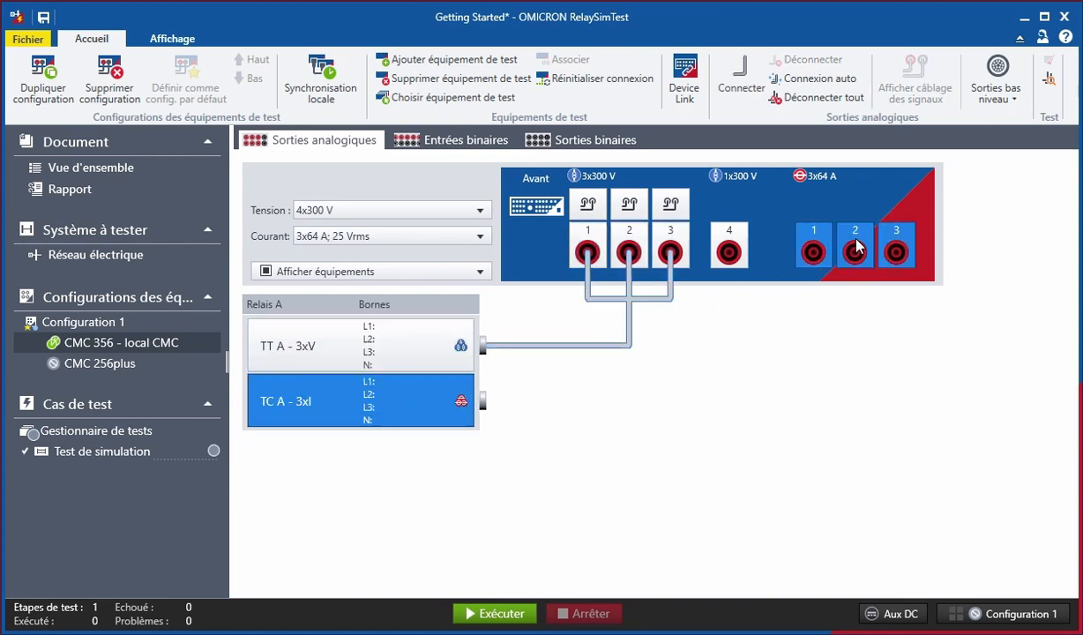
left_click(857, 250)
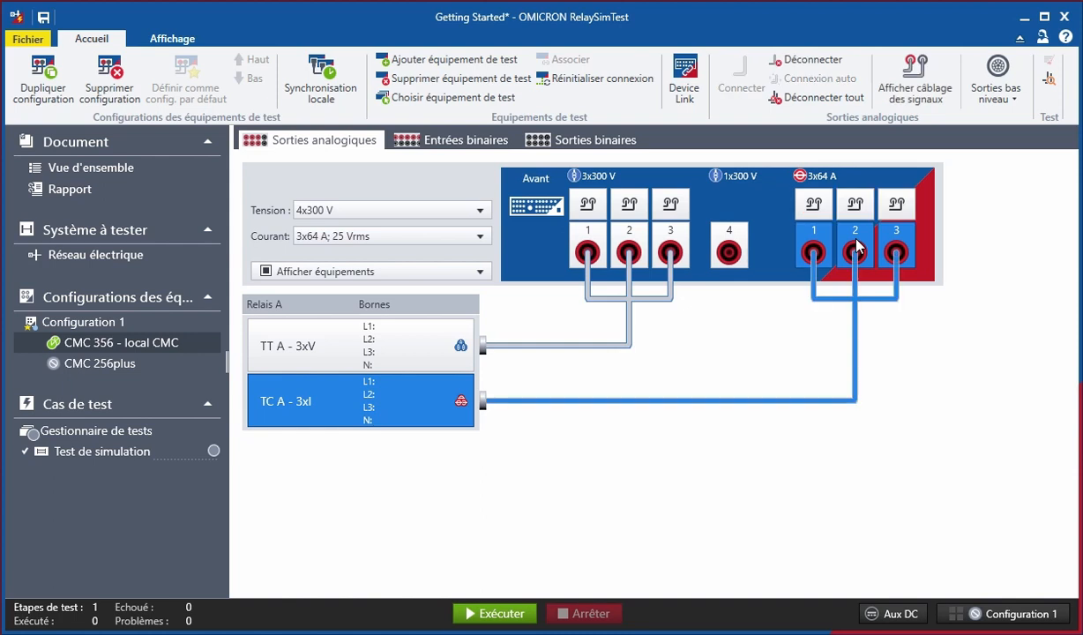
left_click(810, 205)
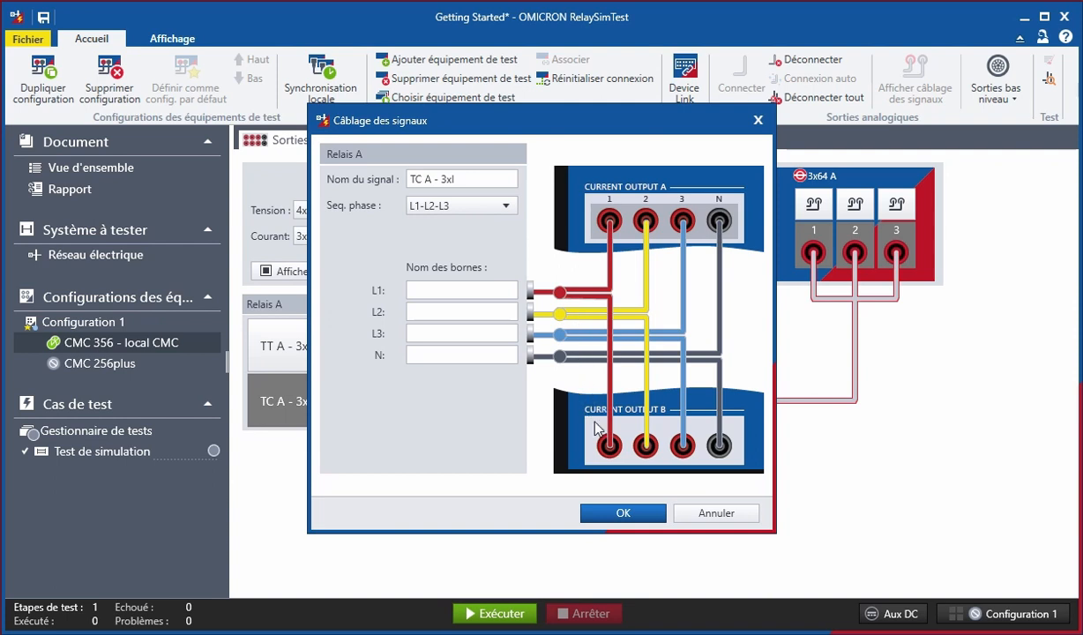
left_click(621, 510)
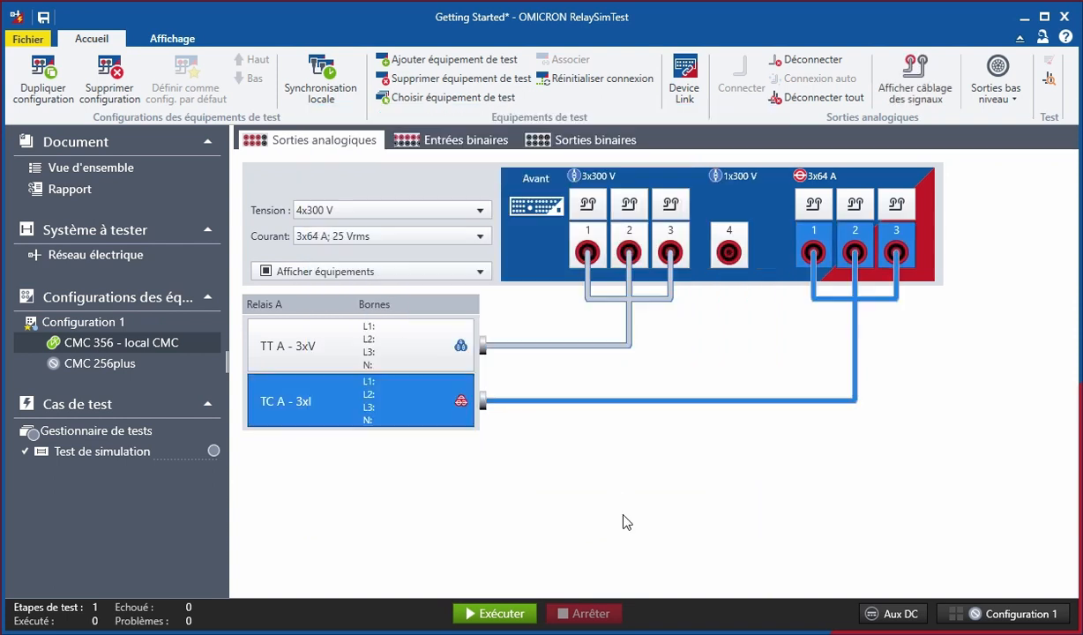
Step: Connect the Relais A signals to the local CMC's binary inputs automatically and check the binary outputs
left_click(438, 141)
left_click(774, 79)
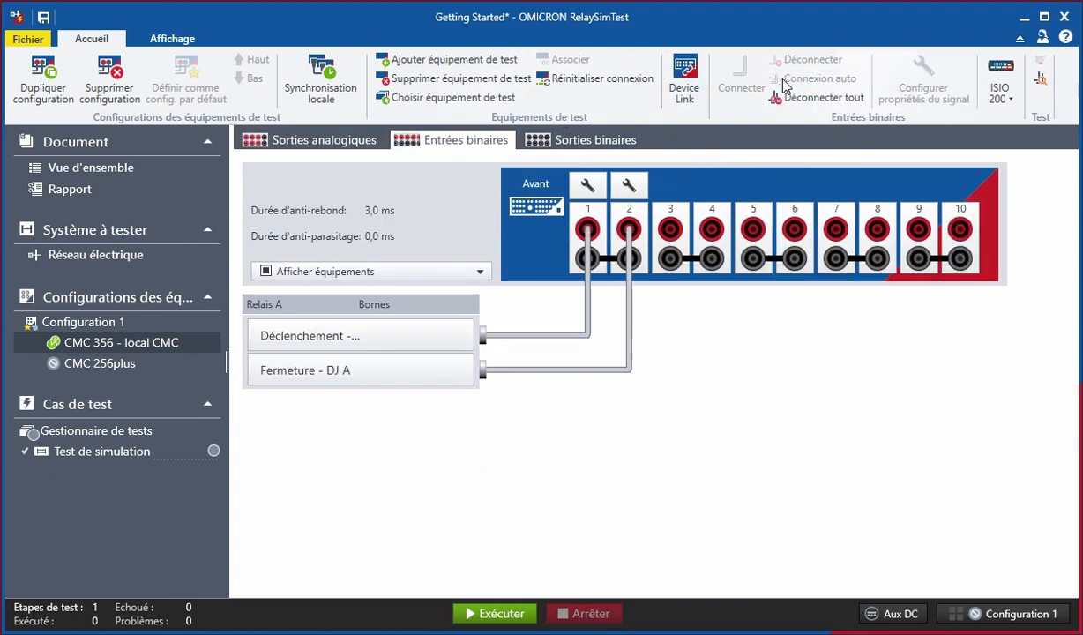
left_click(552, 143)
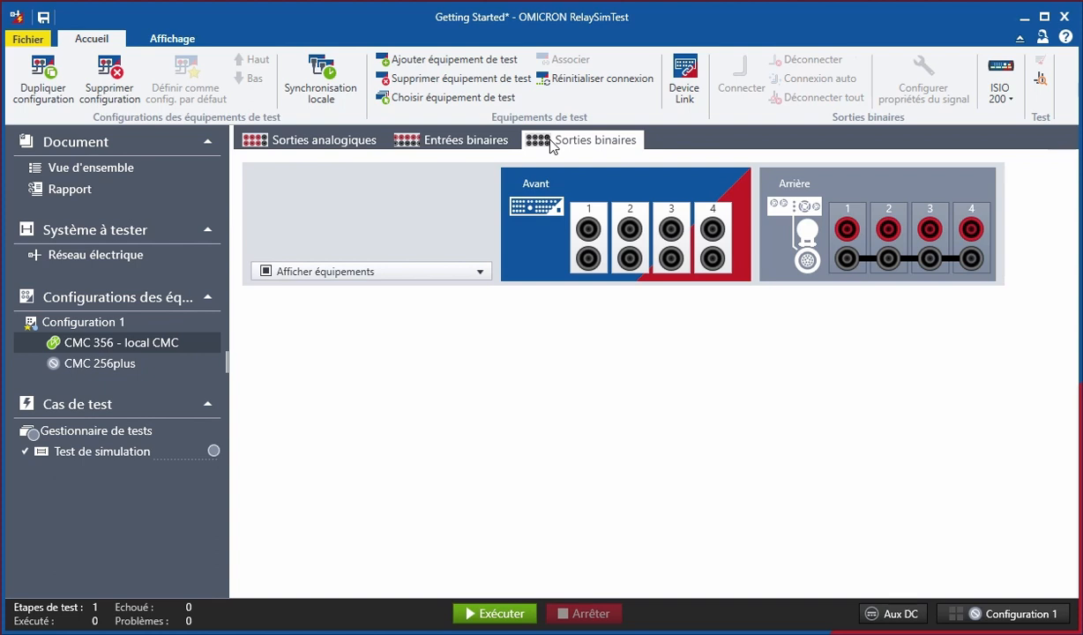
Step: Open the wiring check of the local CMC from Configuration 1 and start the signal output
left_click(170, 325)
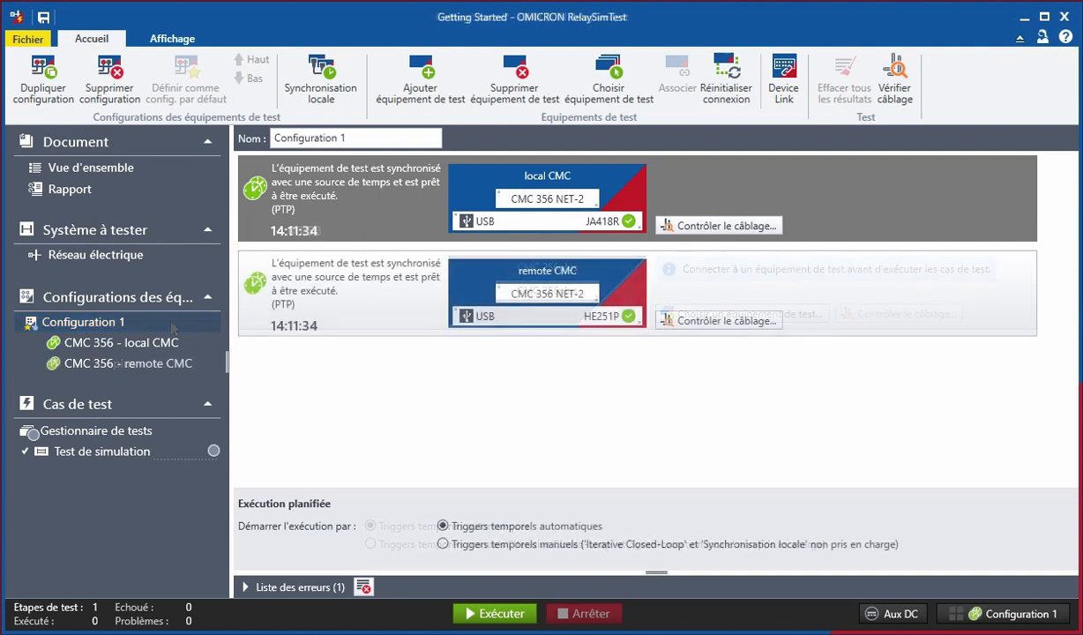
left_click(701, 222)
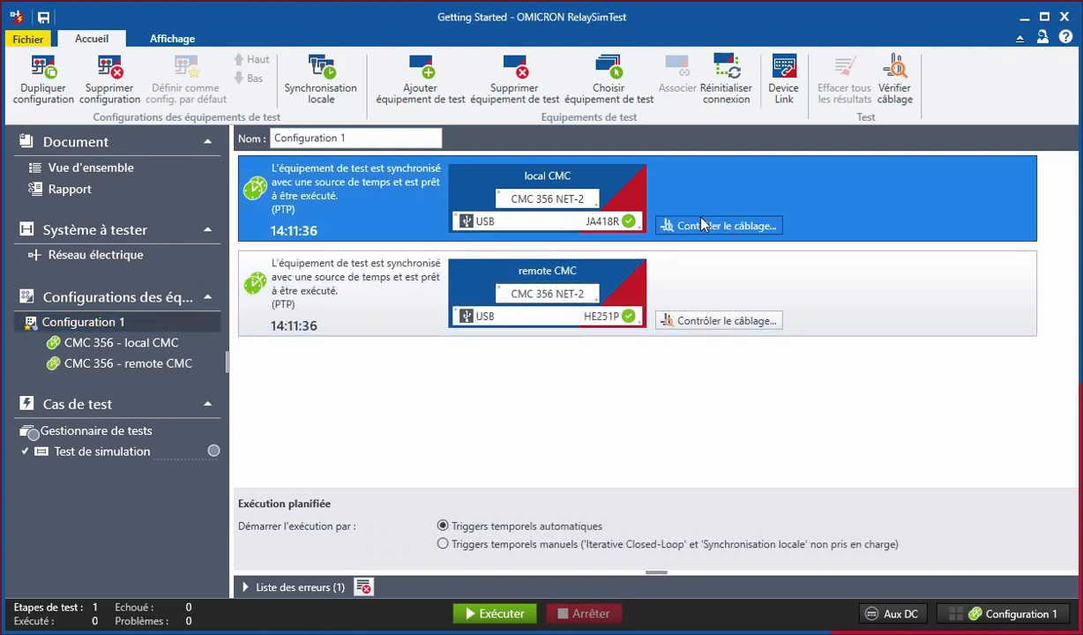
left_click(701, 223)
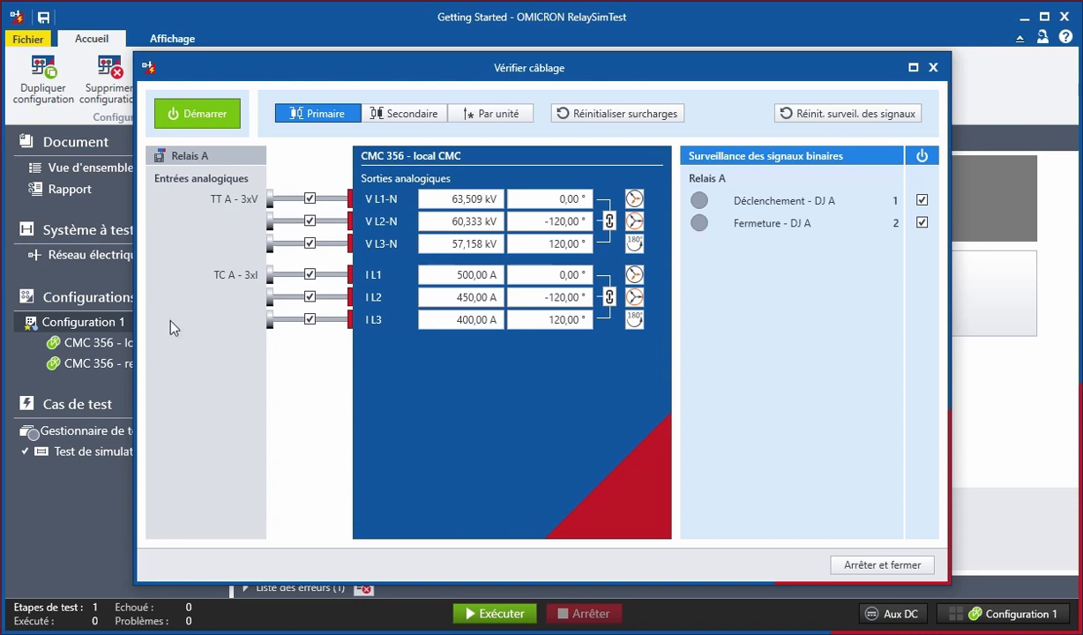
left_click(196, 114)
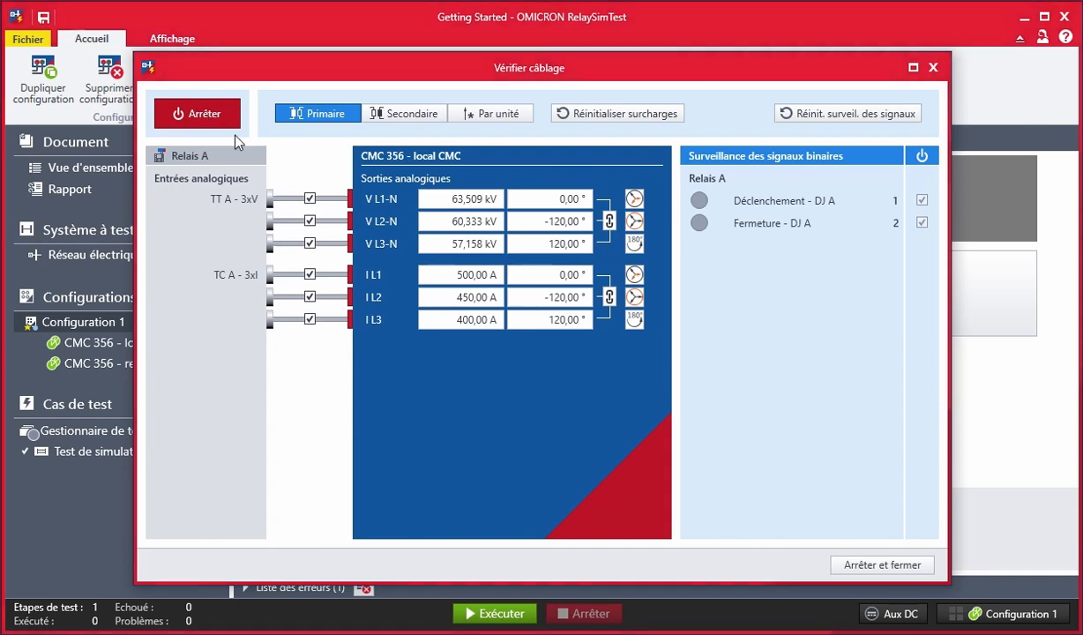
Step: Set the primary current I L1 to 550 A during the wiring check, and stop and close the check
left_click(448, 274)
type("550")
key("Return")
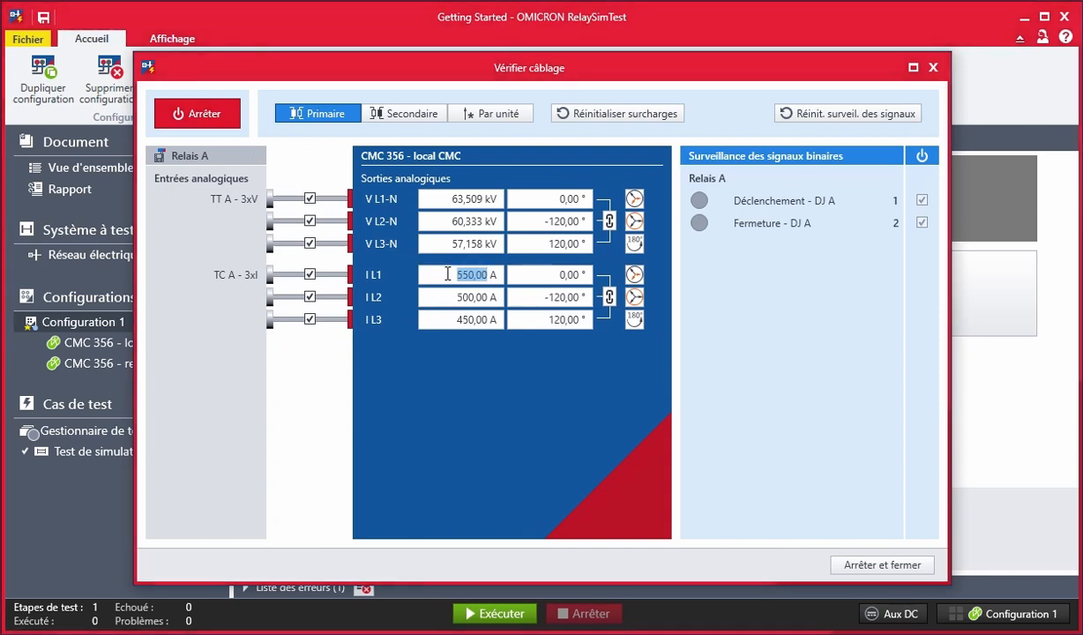
left_click(197, 113)
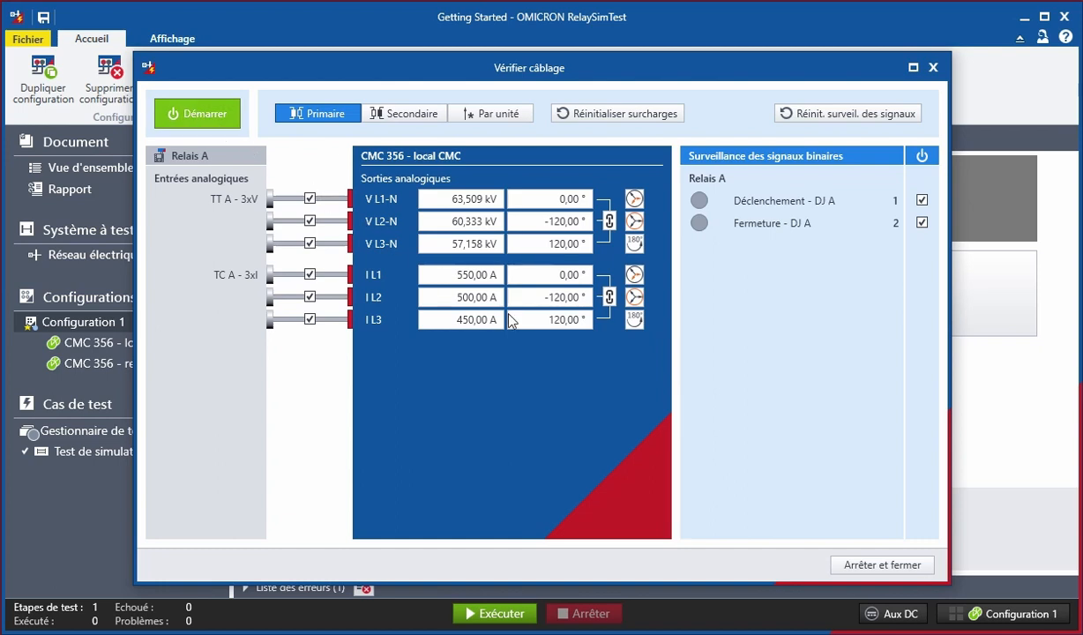
left_click(895, 564)
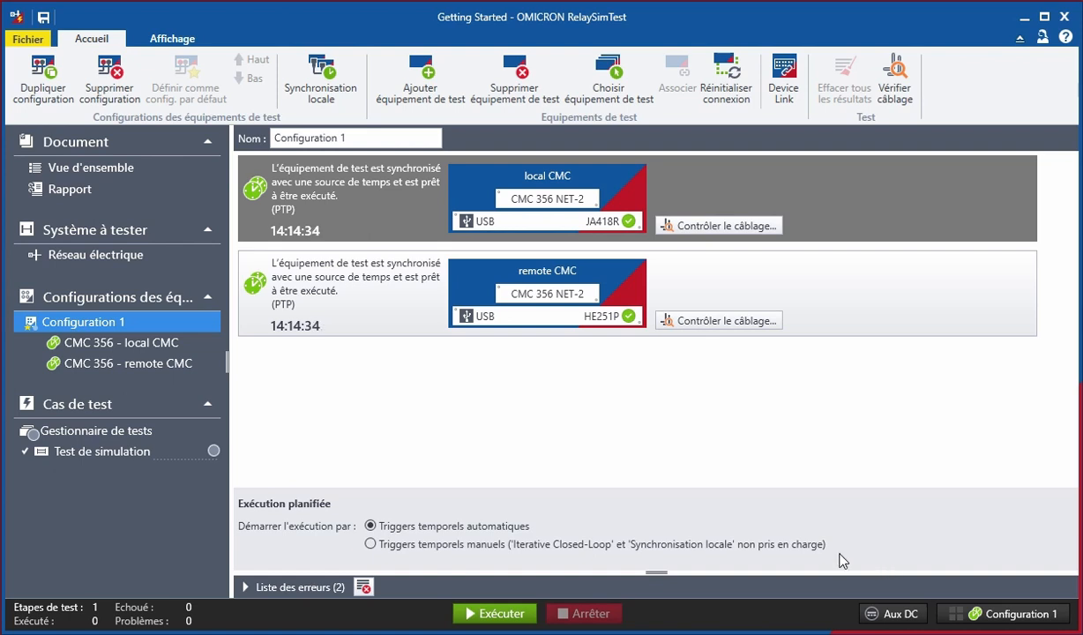
Step: Add a simulation test case in the test manager and name it End To End Test
left_click(168, 434)
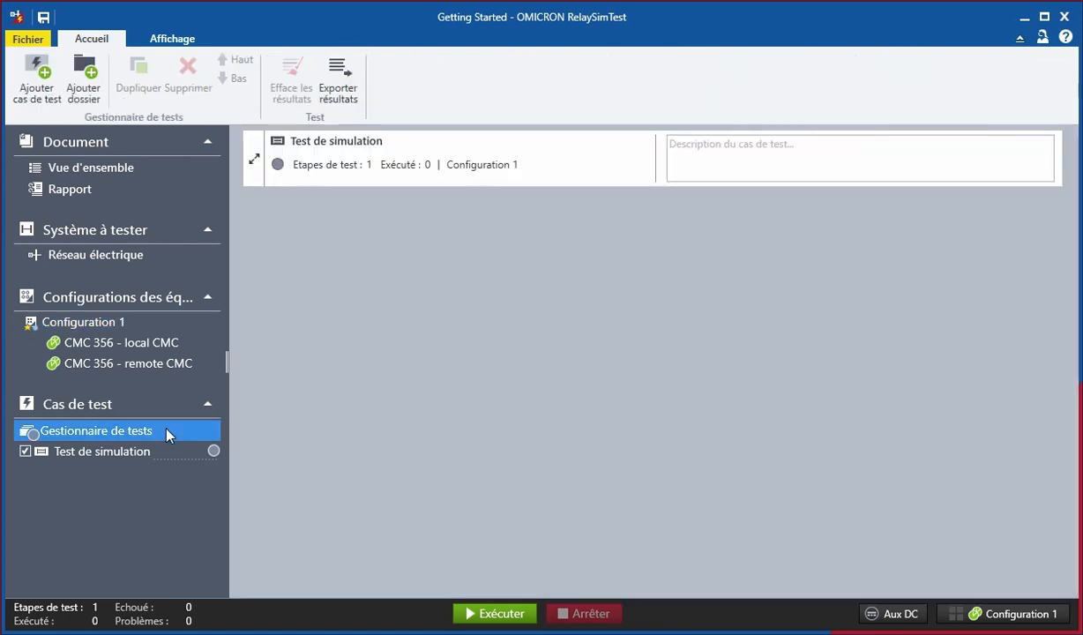
left_click(37, 77)
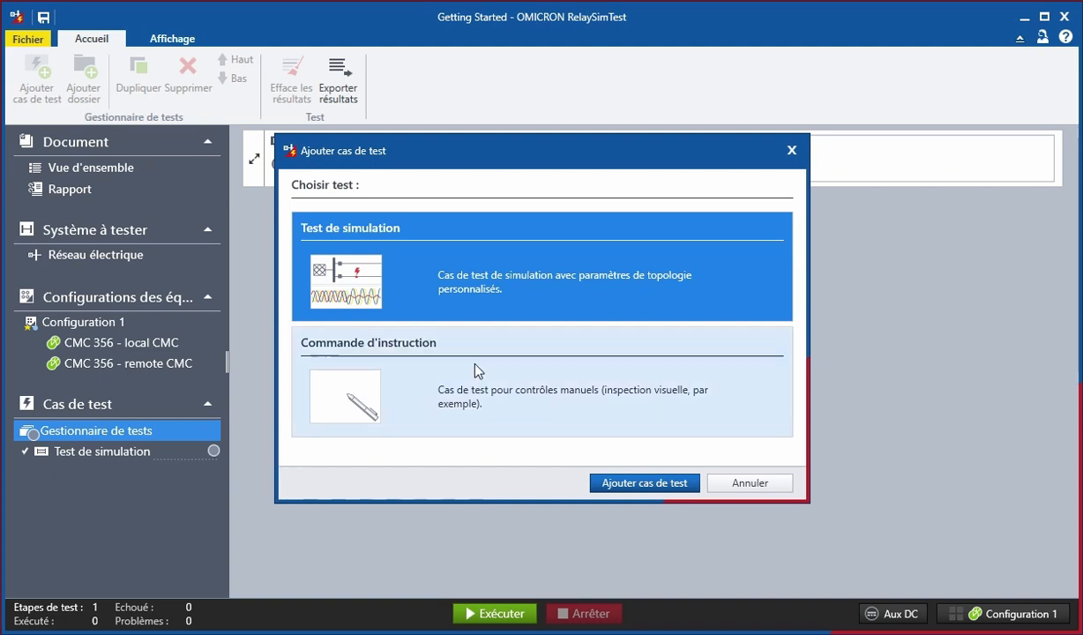
left_click(650, 483)
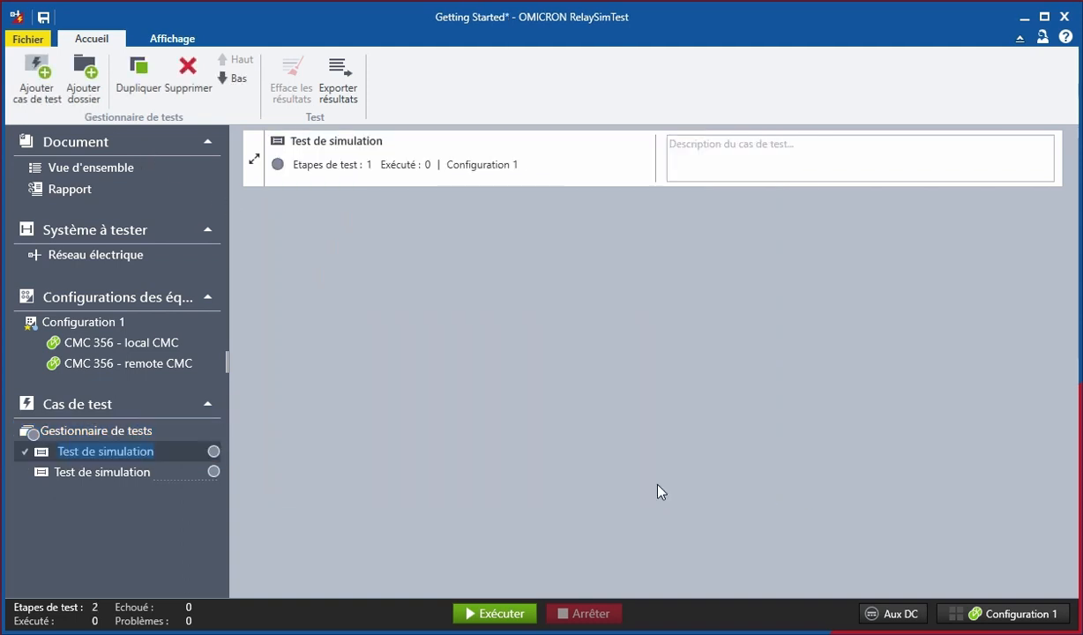
type("End To End Test")
key("Return")
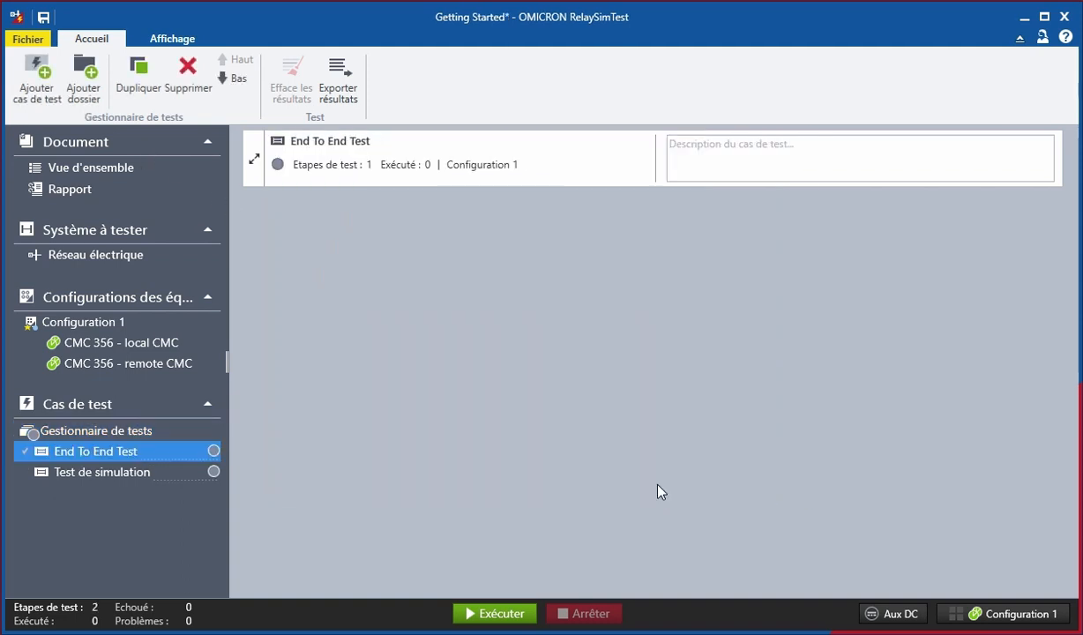
Step: Open the End To End Test case and pin the values of Relais A and Relais B to the dashboard
double_click(549, 163)
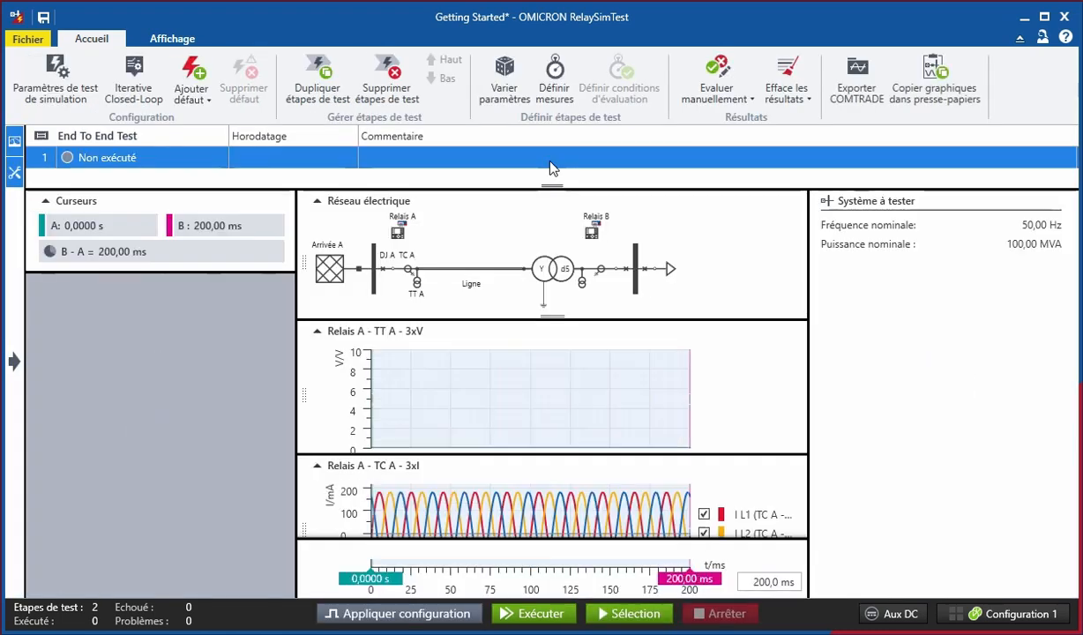
left_click_drag(800, 279, 801, 243)
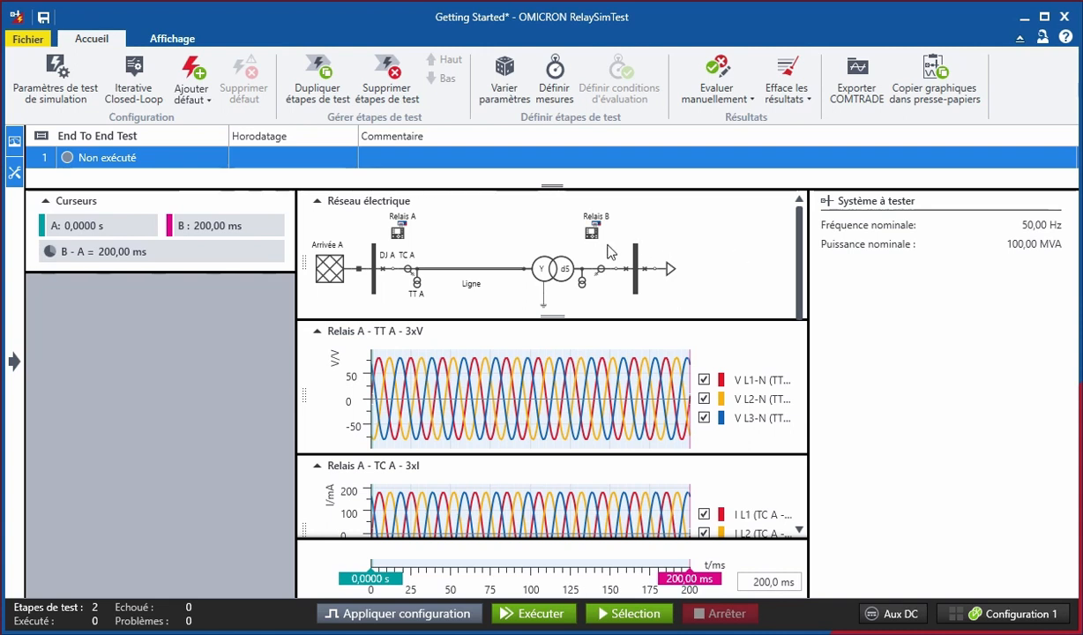
left_click(402, 235)
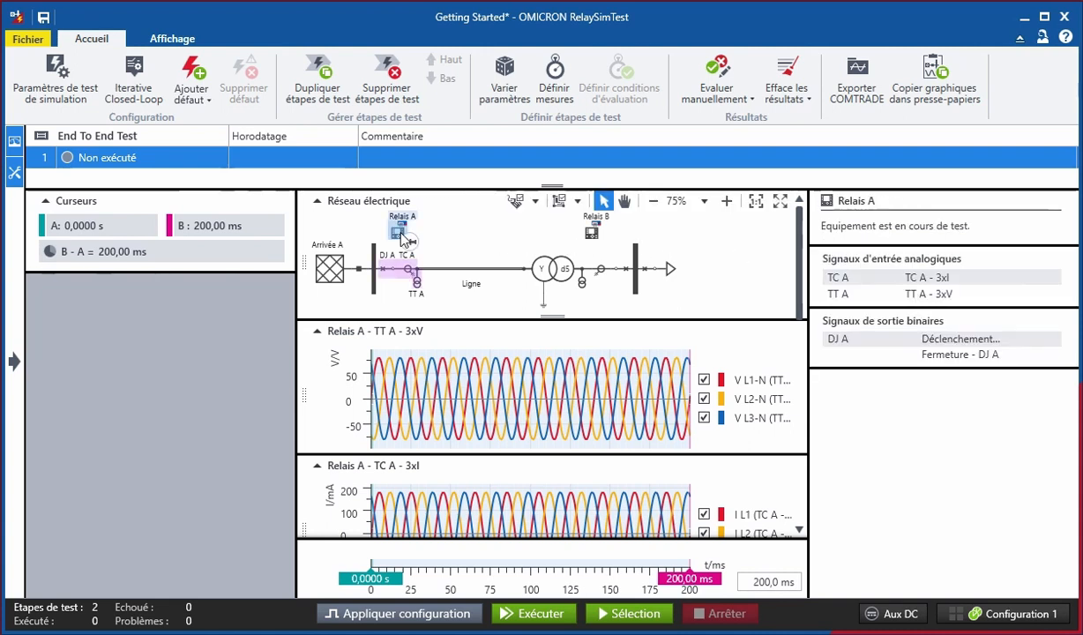
left_click(411, 243)
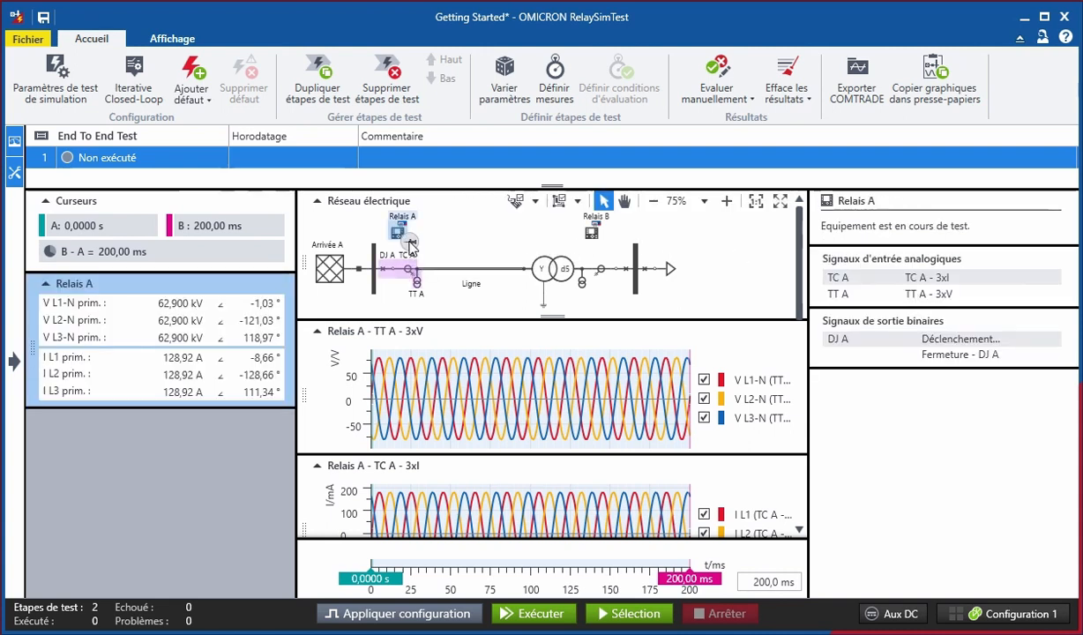
left_click(590, 232)
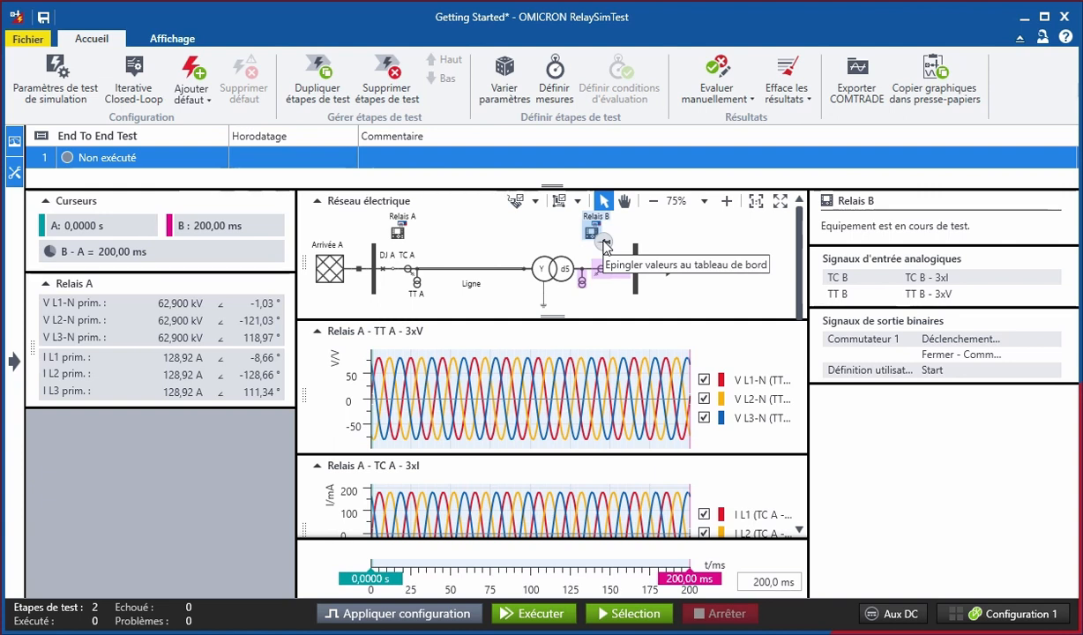
left_click(604, 244)
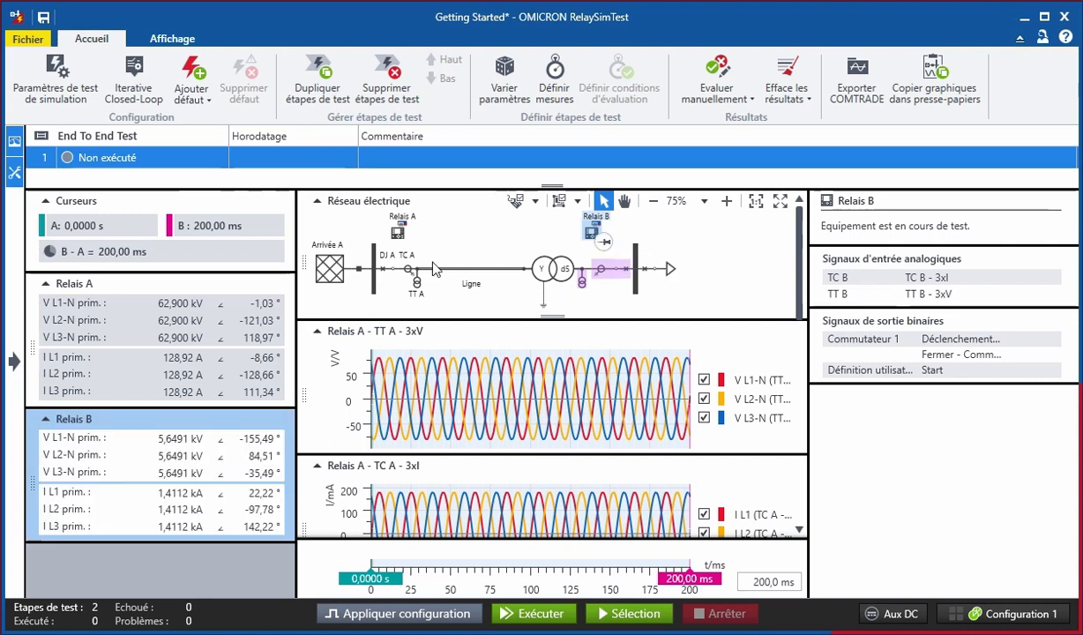
Step: Set the initial state of circuit breaker DJ A to open and add a closing event at 100 ms
left_click(388, 275)
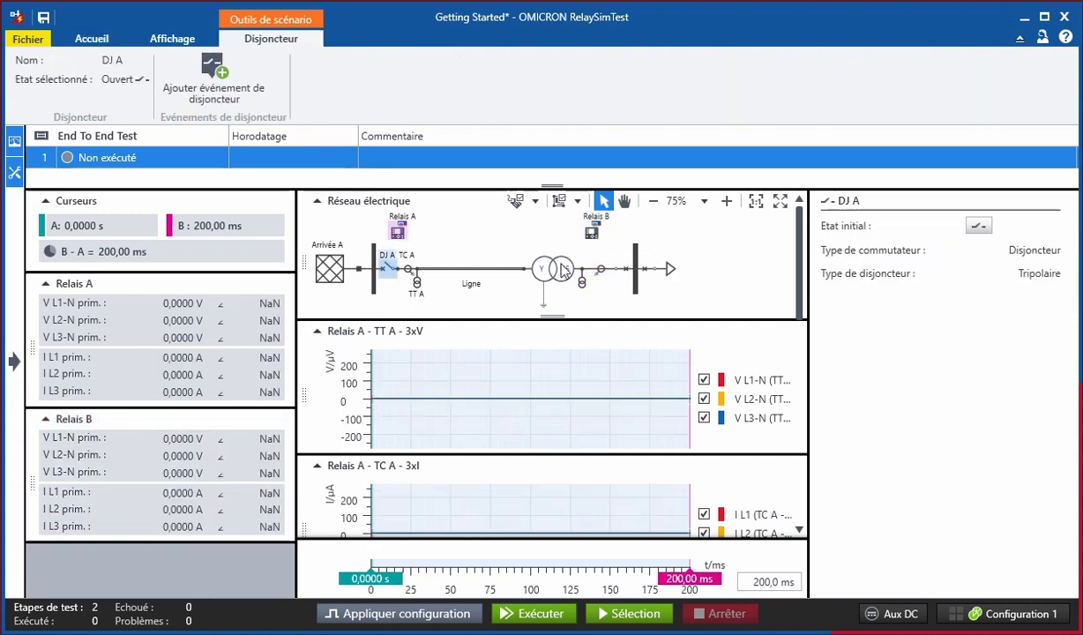
mouse_move(799, 264)
left_mouse_down()
mouse_move(803, 497)
mouse_move(803, 265)
left_mouse_up()
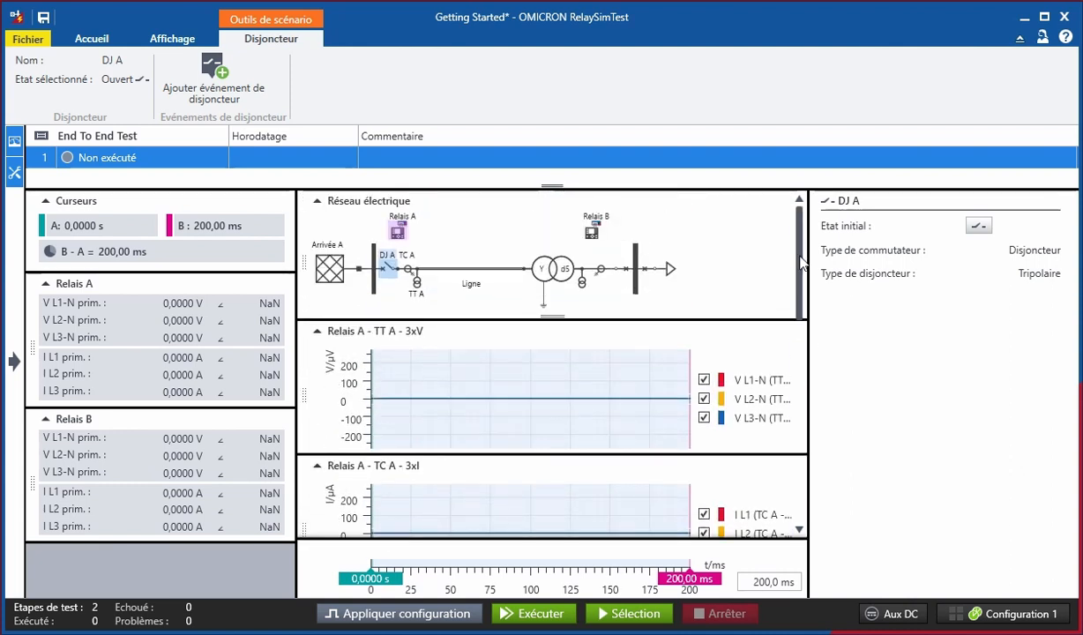
left_click(177, 73)
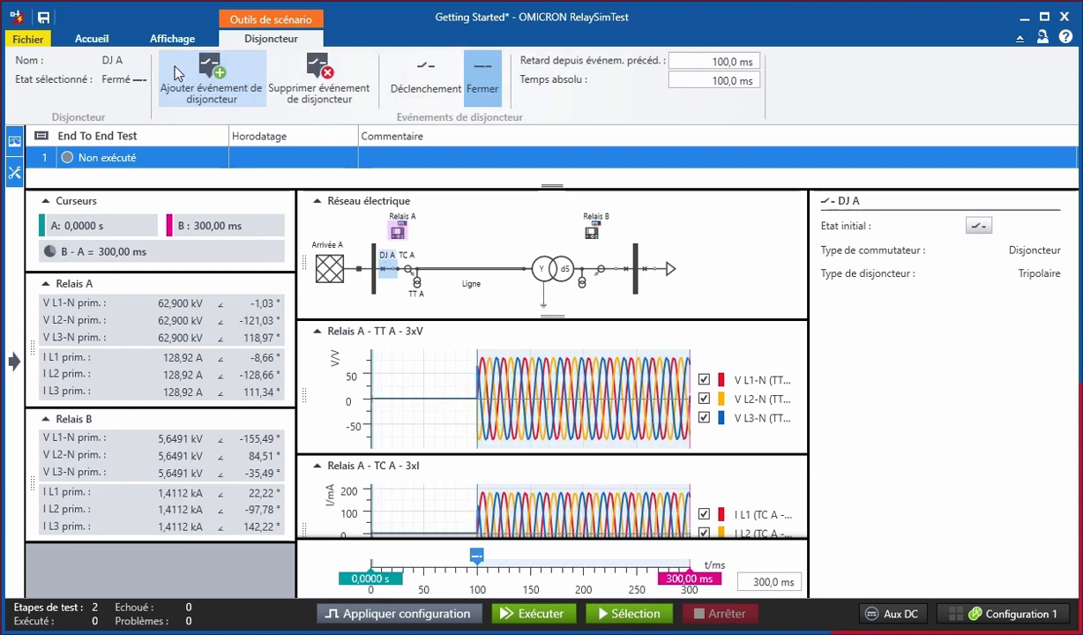
Step: Examine the Relais A values before and after the breaker closing event and save the document
left_click(412, 362)
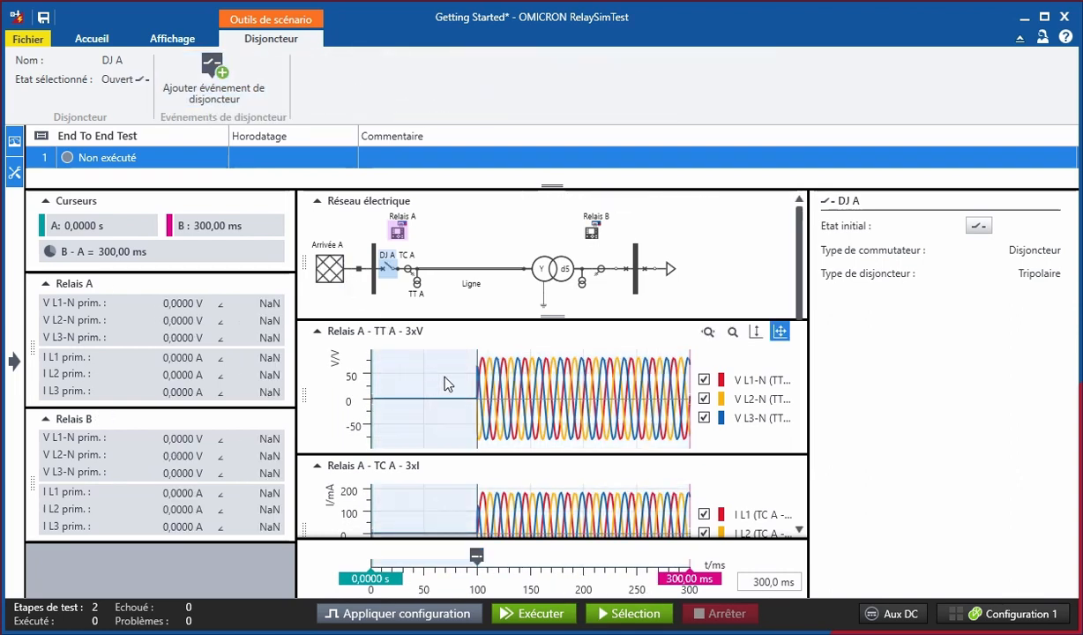
left_click(564, 369)
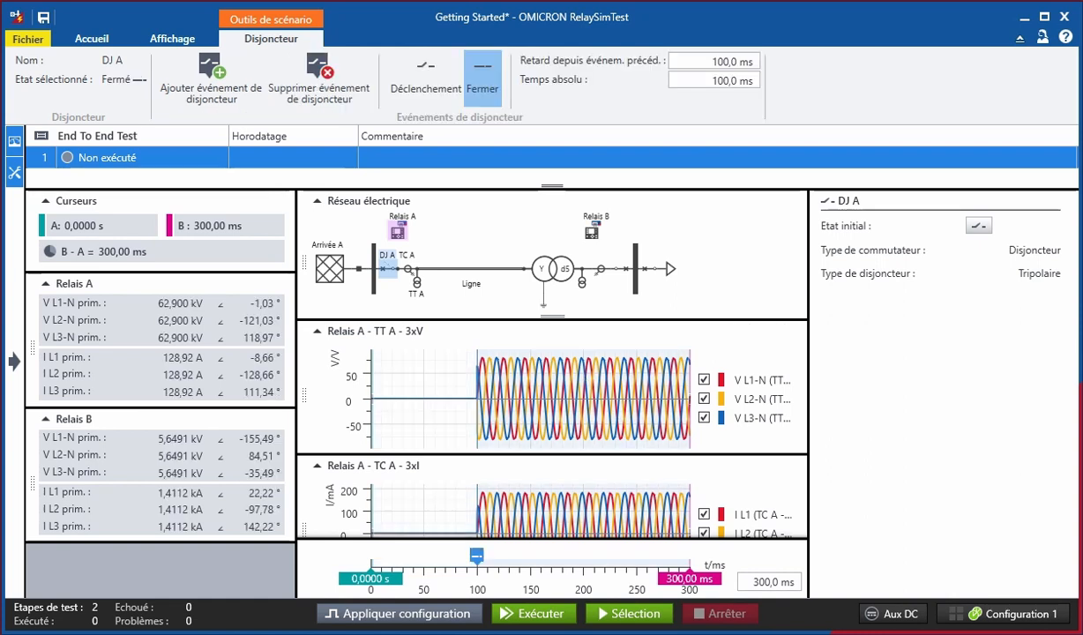
key("ctrl+s")
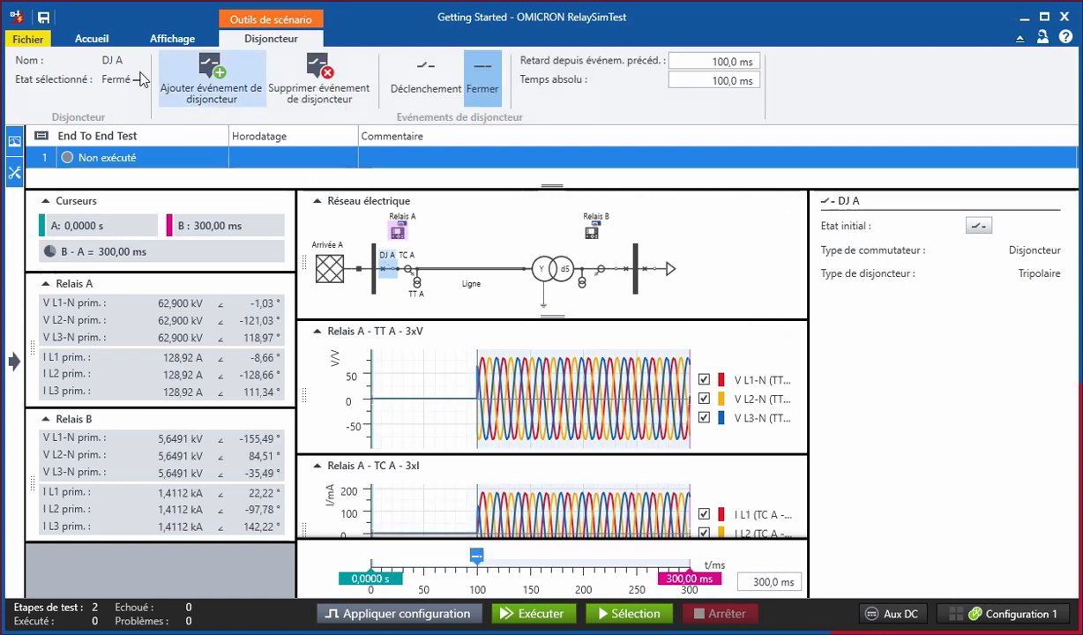
Step: Add a fault at 50 % of the line between Relais A and the transformer
left_click(91, 40)
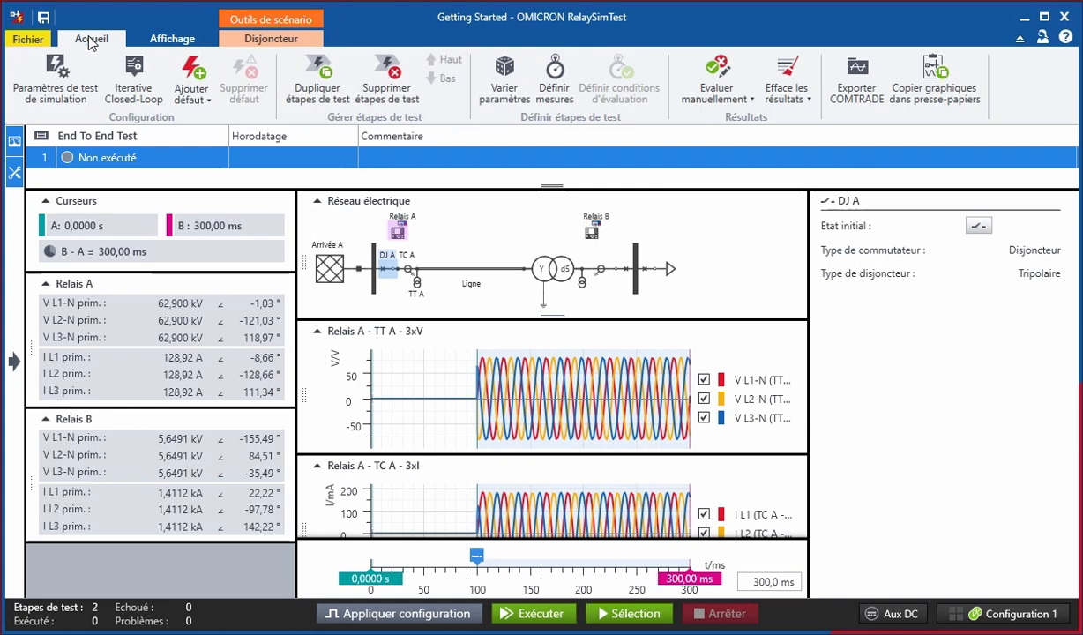
left_click(185, 100)
left_click(209, 119)
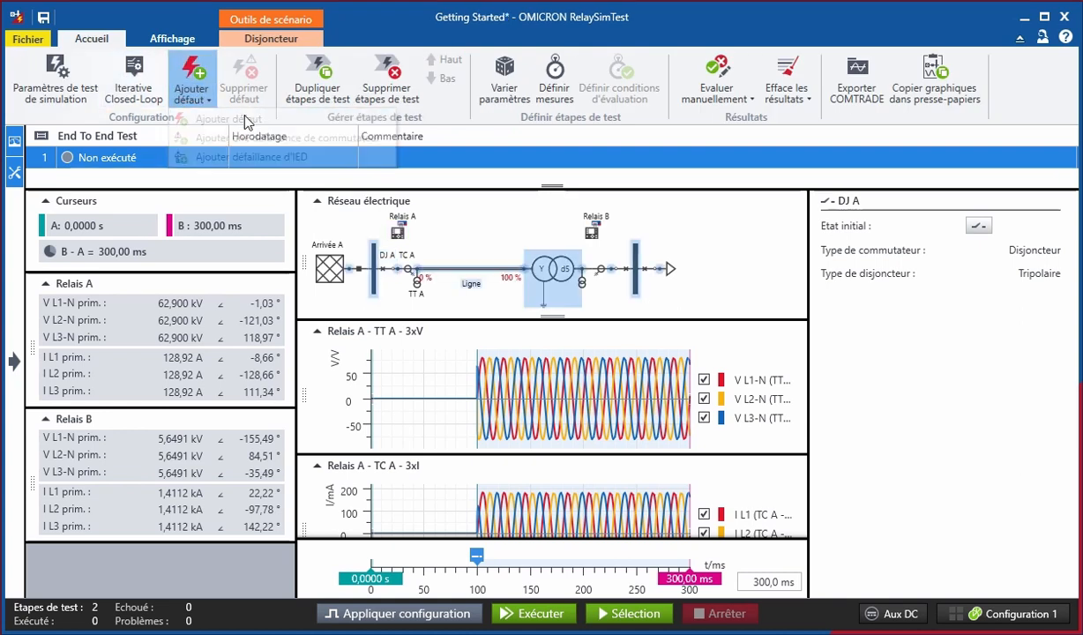
left_click(474, 256)
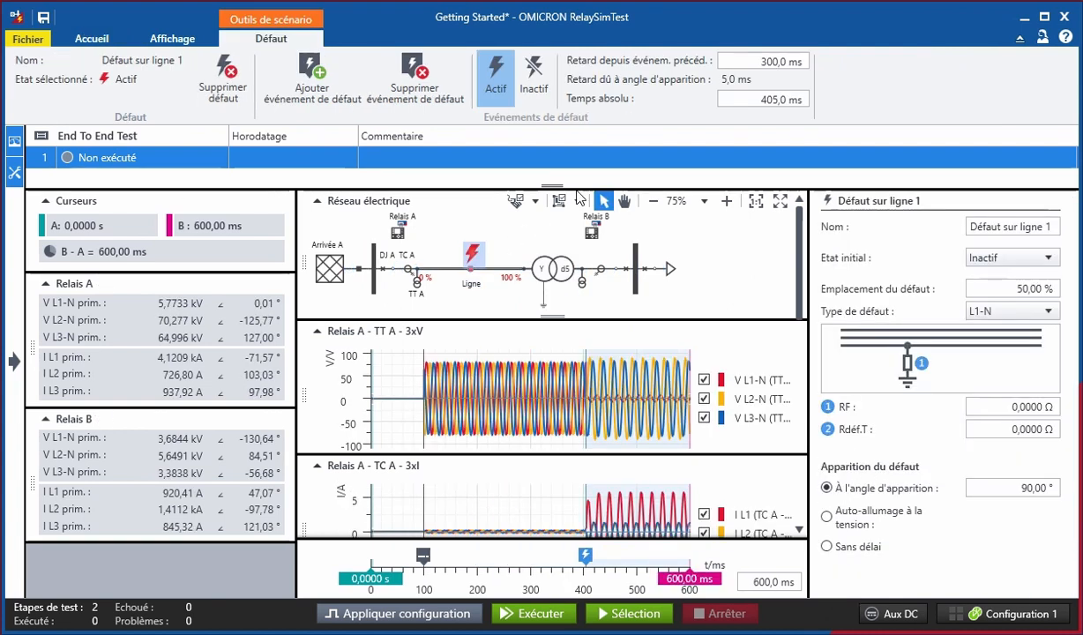
Step: Set the line fault's delay from the preceding event to 500 ms
left_click(763, 60)
type("500")
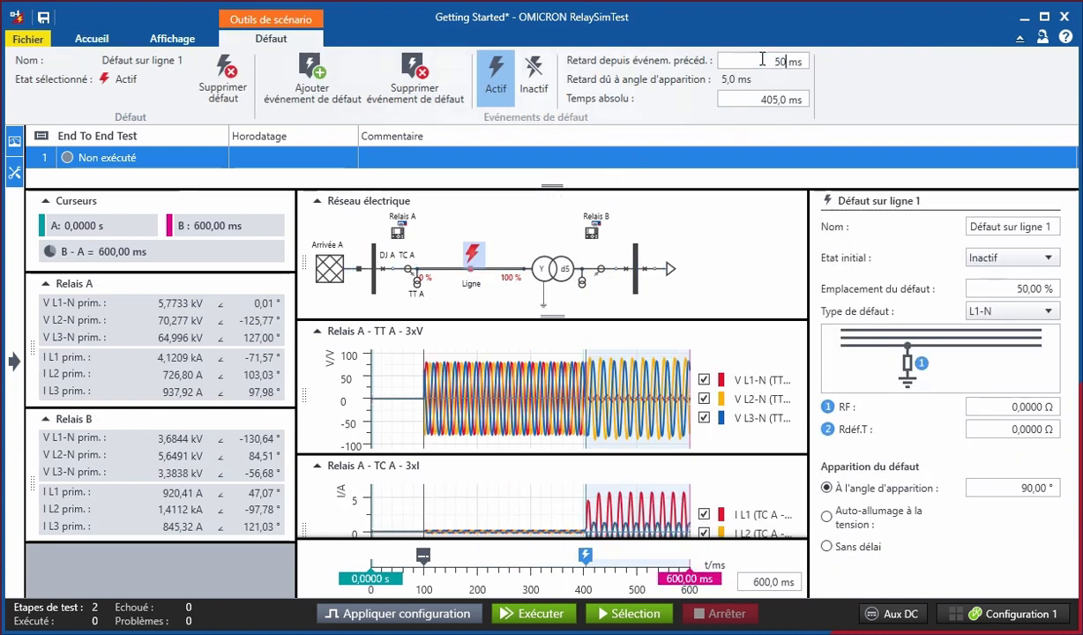
key("Return")
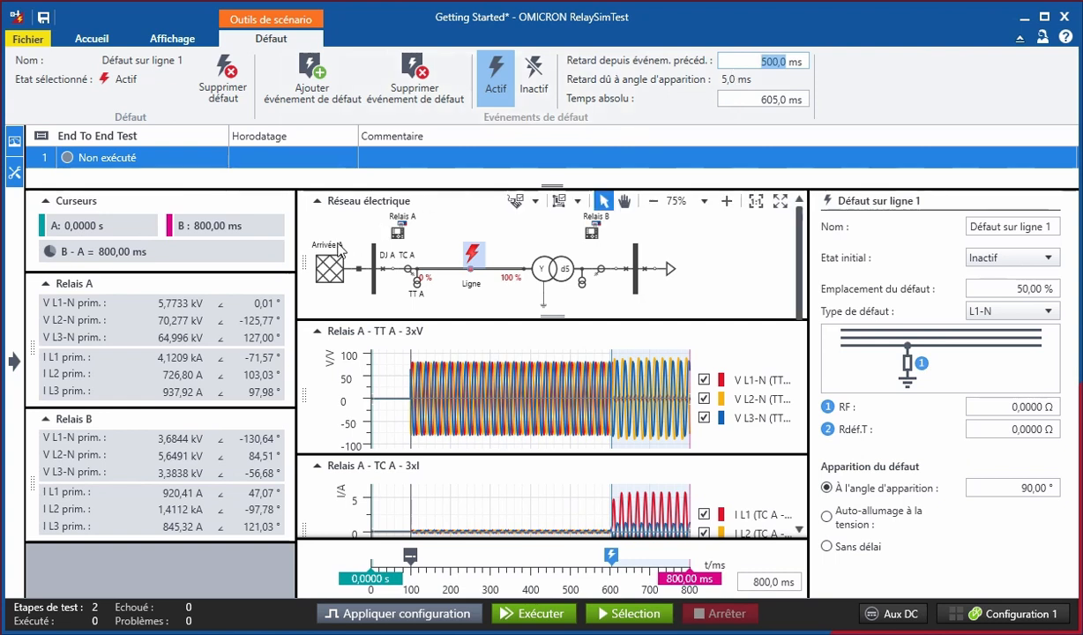
Step: Add the primary LN and LL fault impedances to the values displayed for Relais A
left_click(251, 284)
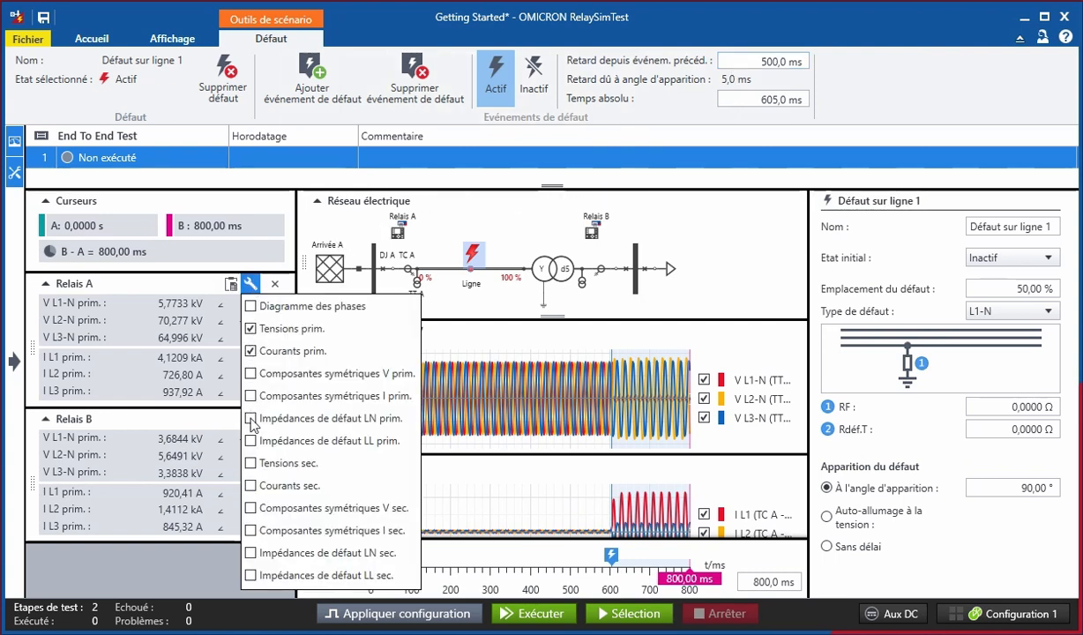
left_click(251, 419)
left_click(251, 440)
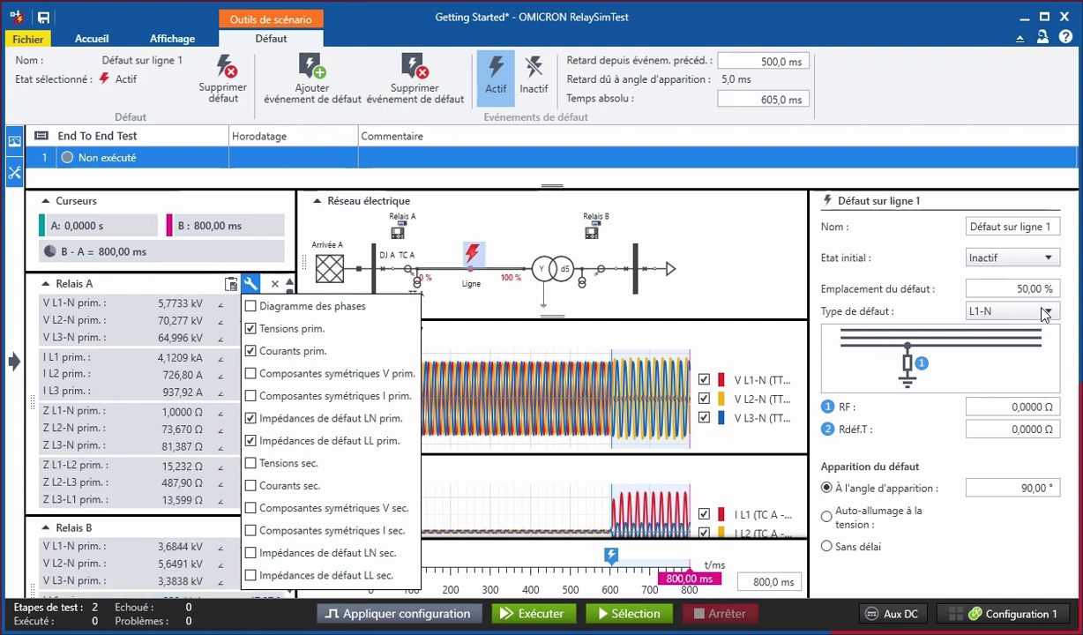
Step: Change the line fault type to L1-L2-L3 and set the total simulation time to 1000 ms
left_click(1007, 310)
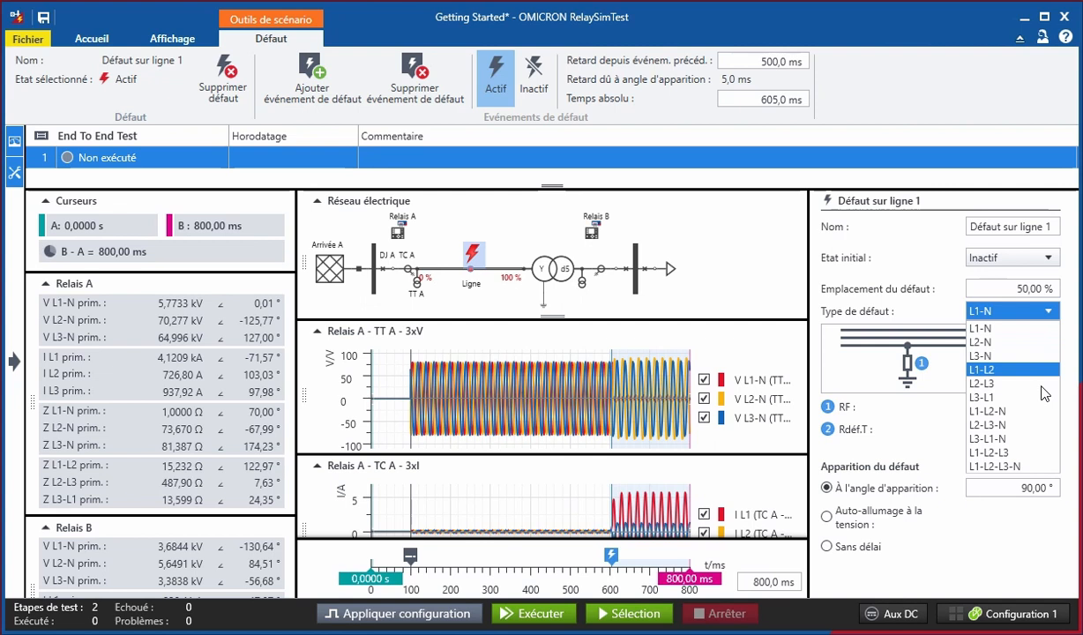
left_click(1045, 453)
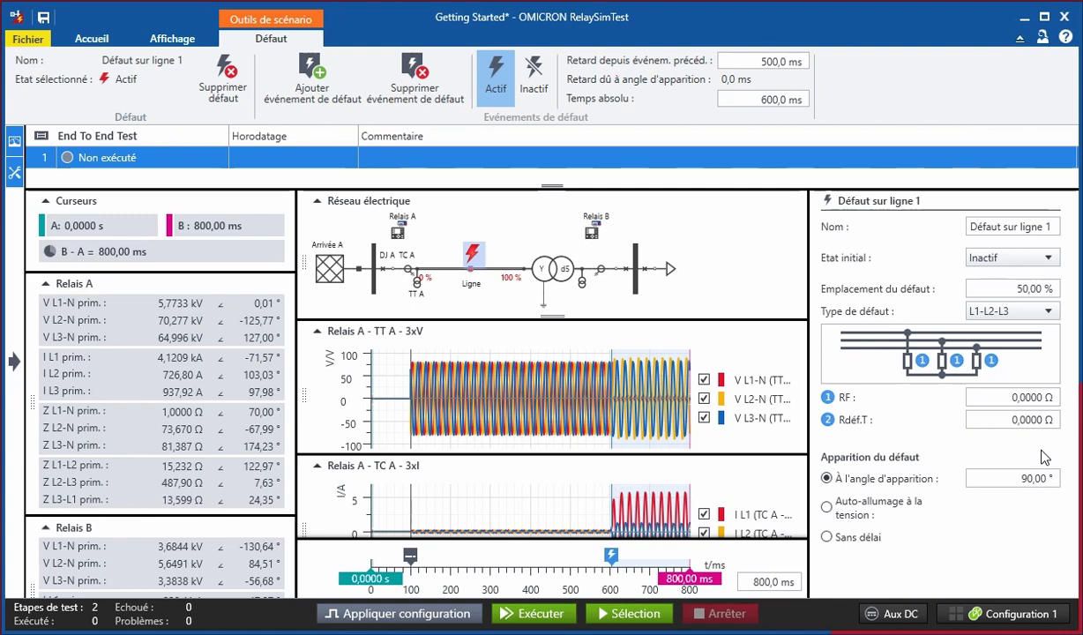
left_click(749, 580)
type("1000")
key("Return")
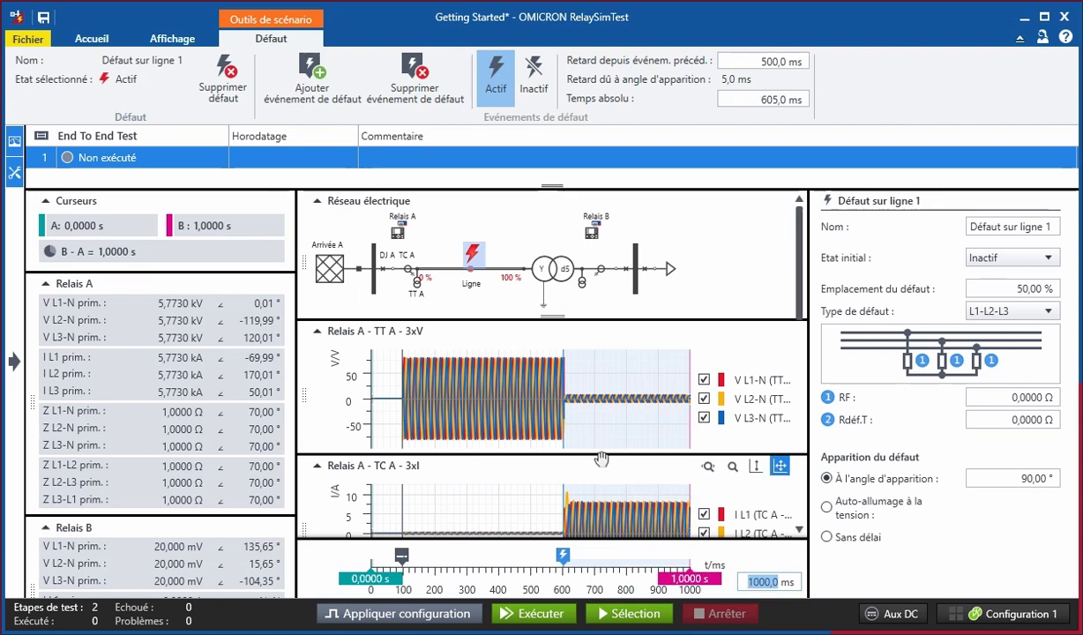
Step: Define the type of Défaut sur ligne 1 as a varied parameter and include L1-N and L2-L3 besides L1-L2-L3
left_click(90, 39)
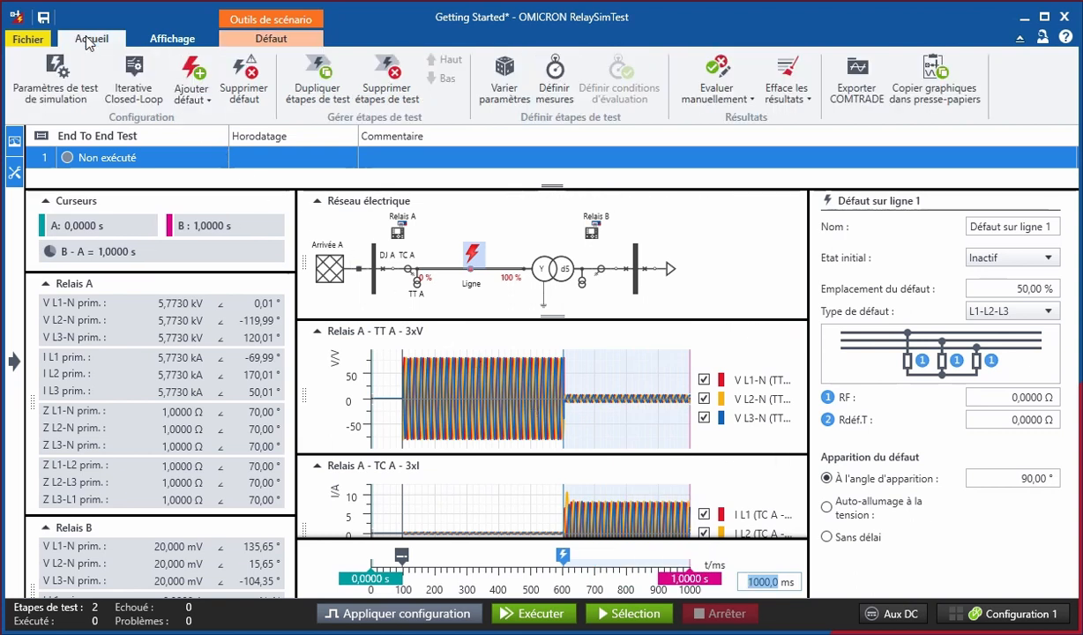
left_click(508, 73)
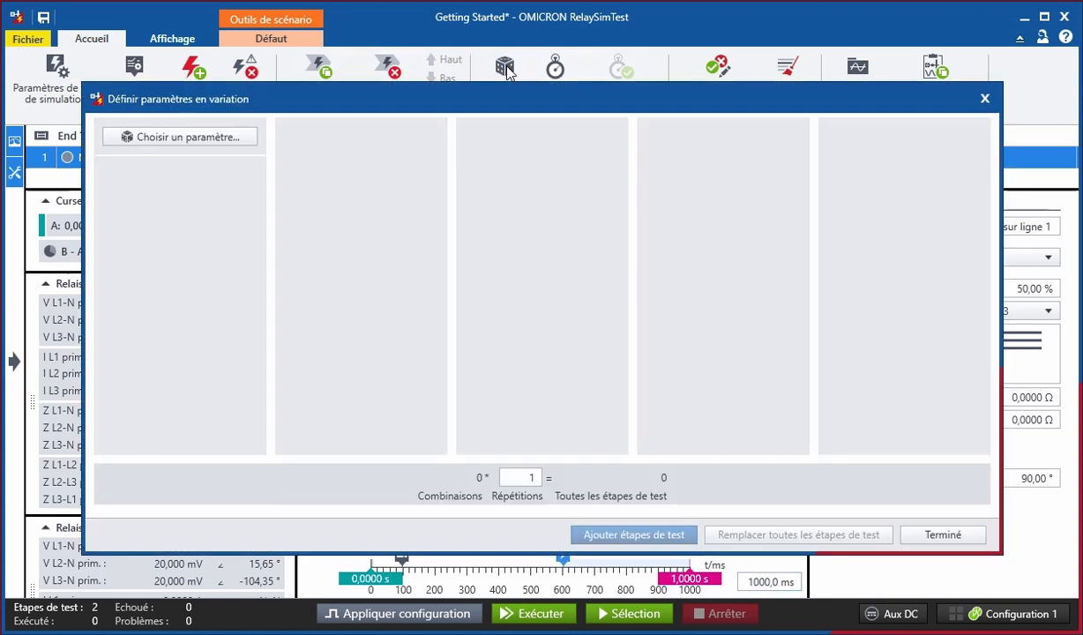
left_click(180, 138)
left_click(309, 164)
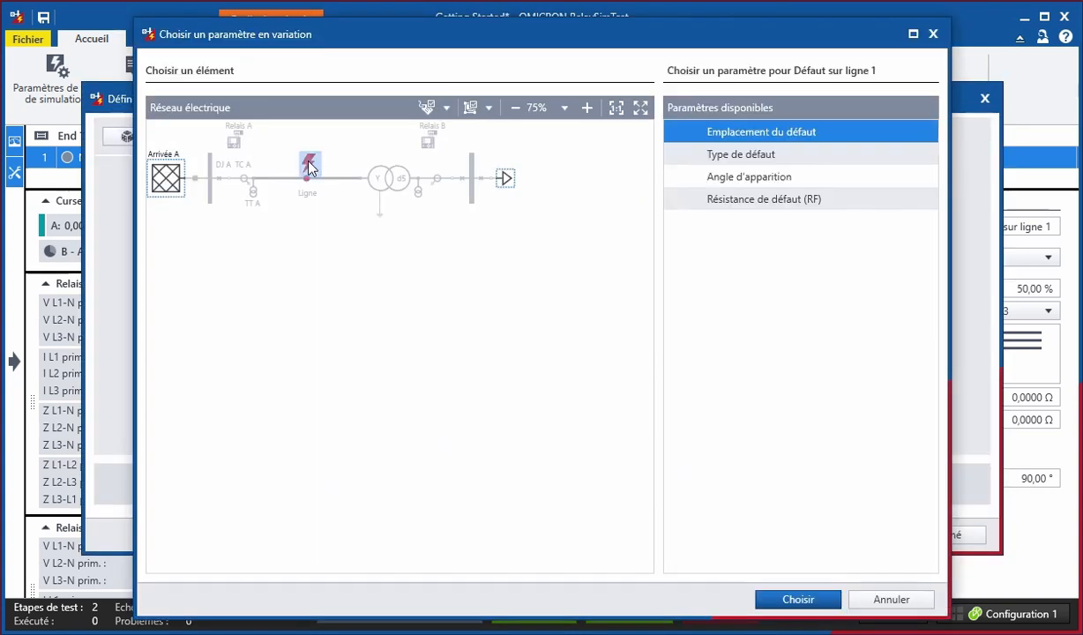
left_click(836, 157)
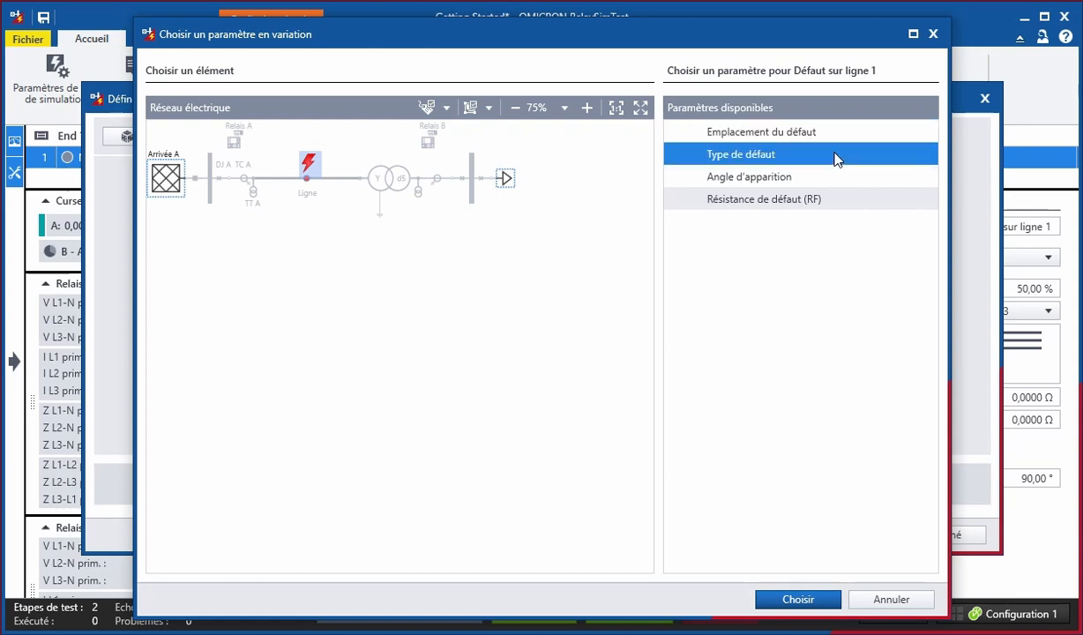
left_click(799, 599)
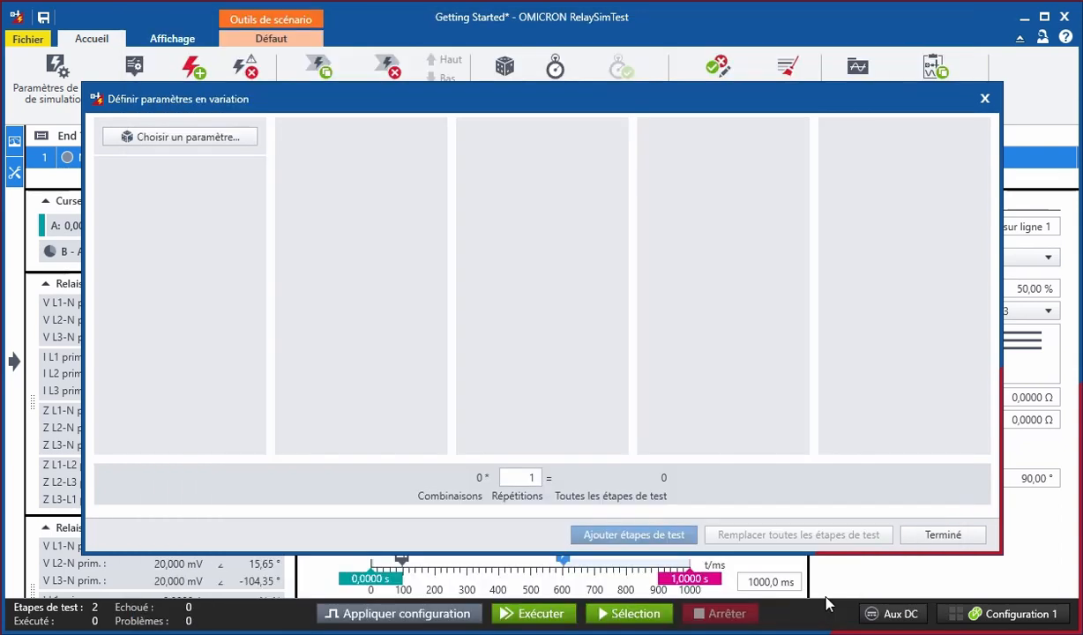
left_click(112, 171)
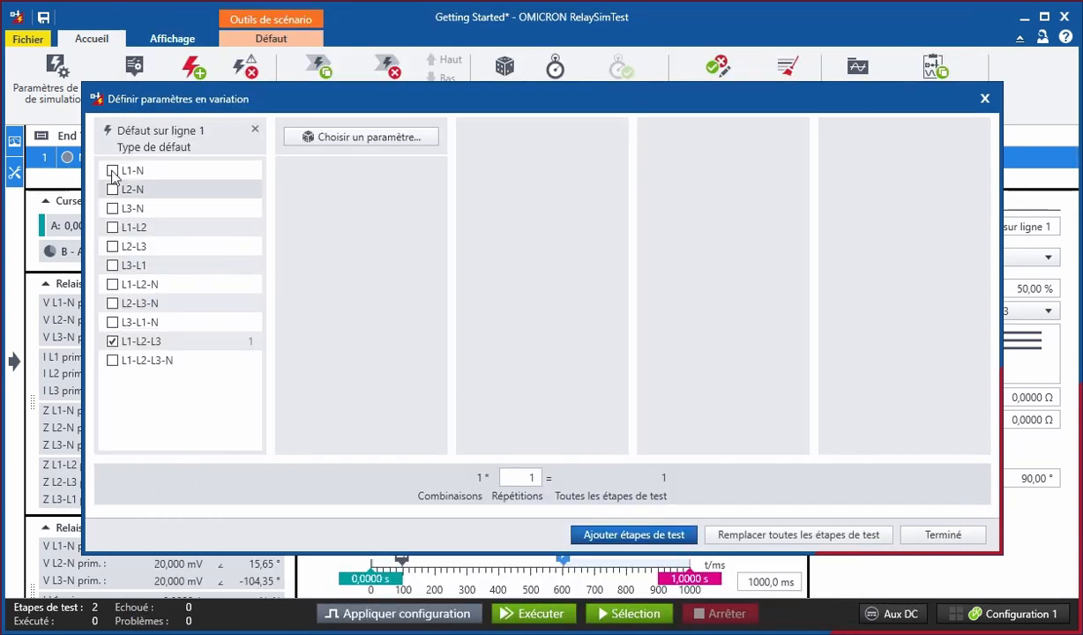
left_click(112, 247)
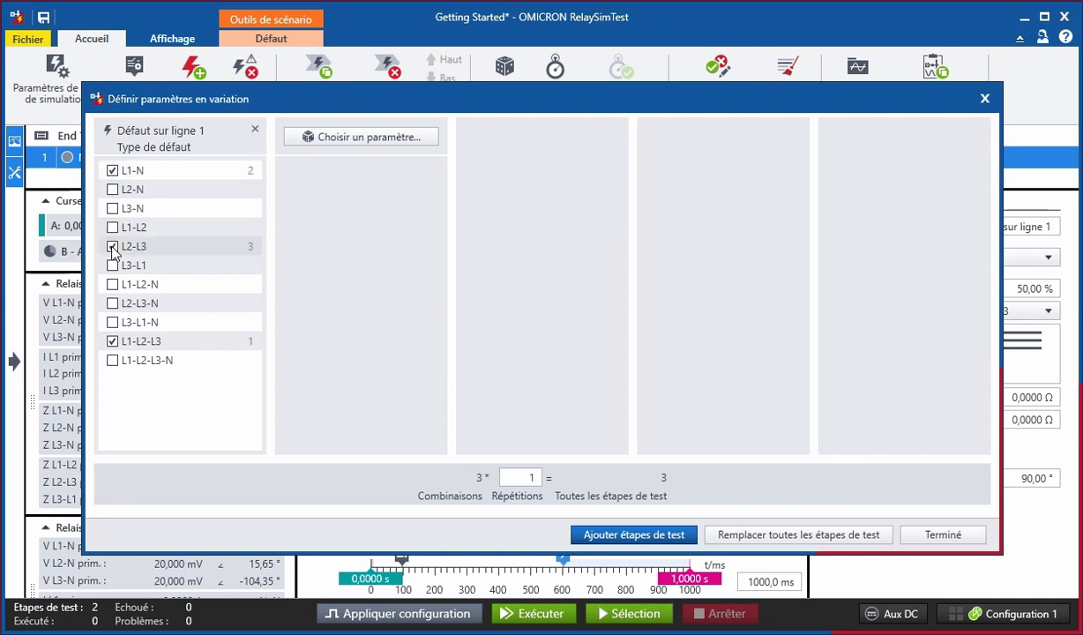
Step: Add Charge 1's load percentage as a varied parameter with an extra 50 % value, and replace all test steps with the combinations
left_click(430, 143)
left_click(506, 179)
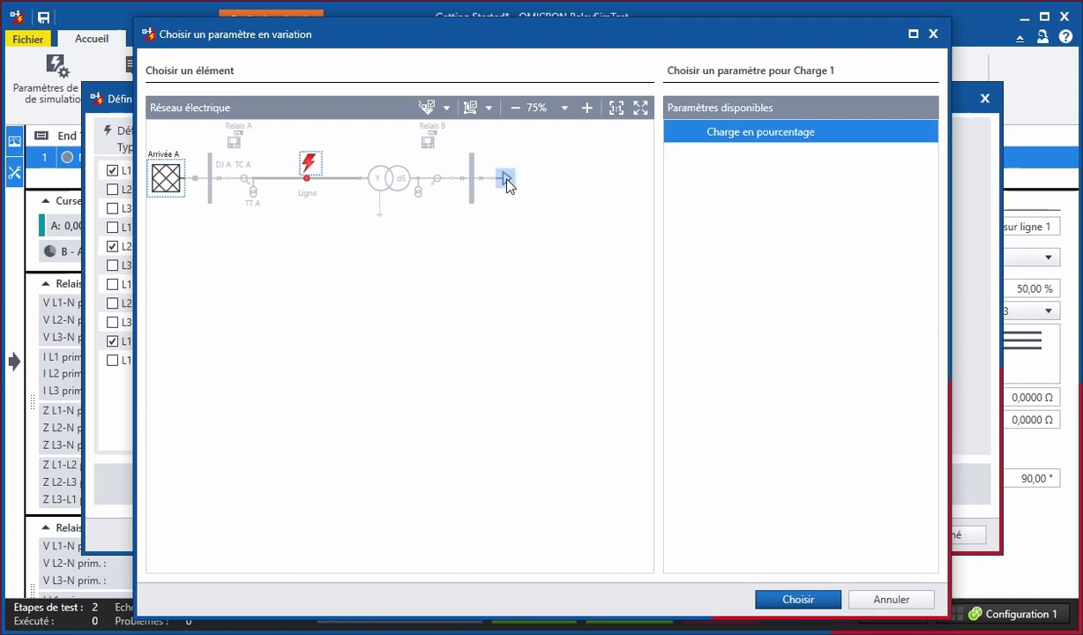
left_click(799, 601)
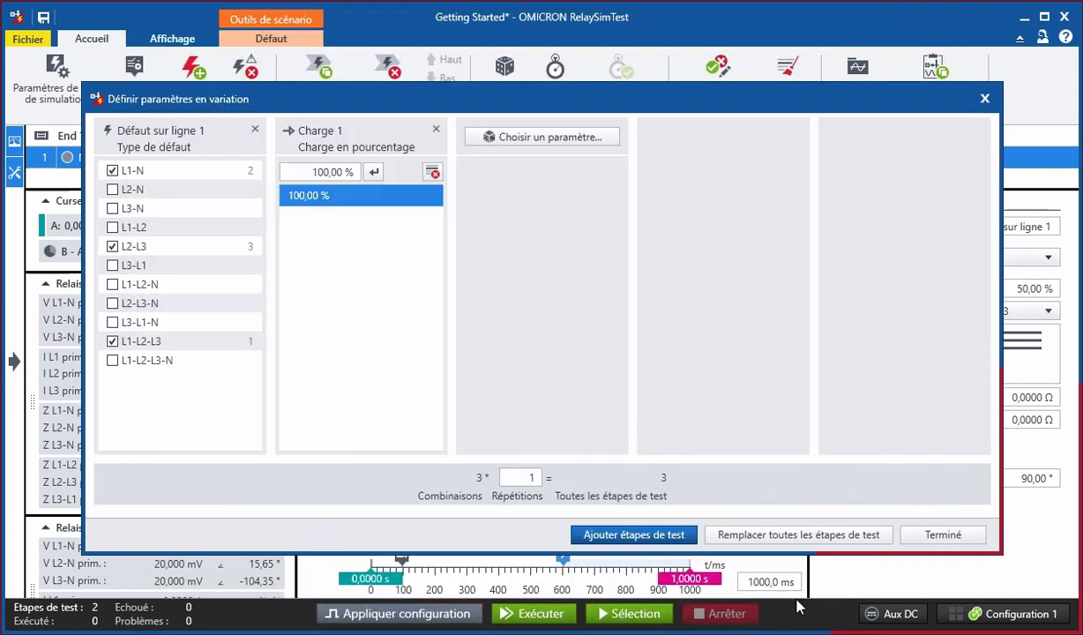
left_click(304, 170)
type("50")
key("Return")
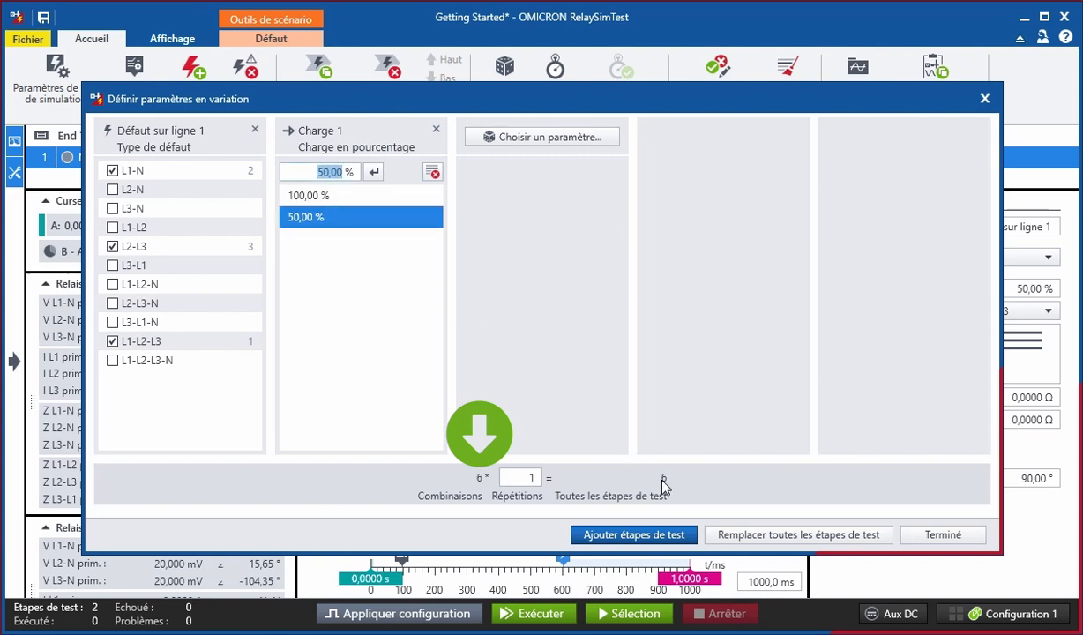
left_click(829, 534)
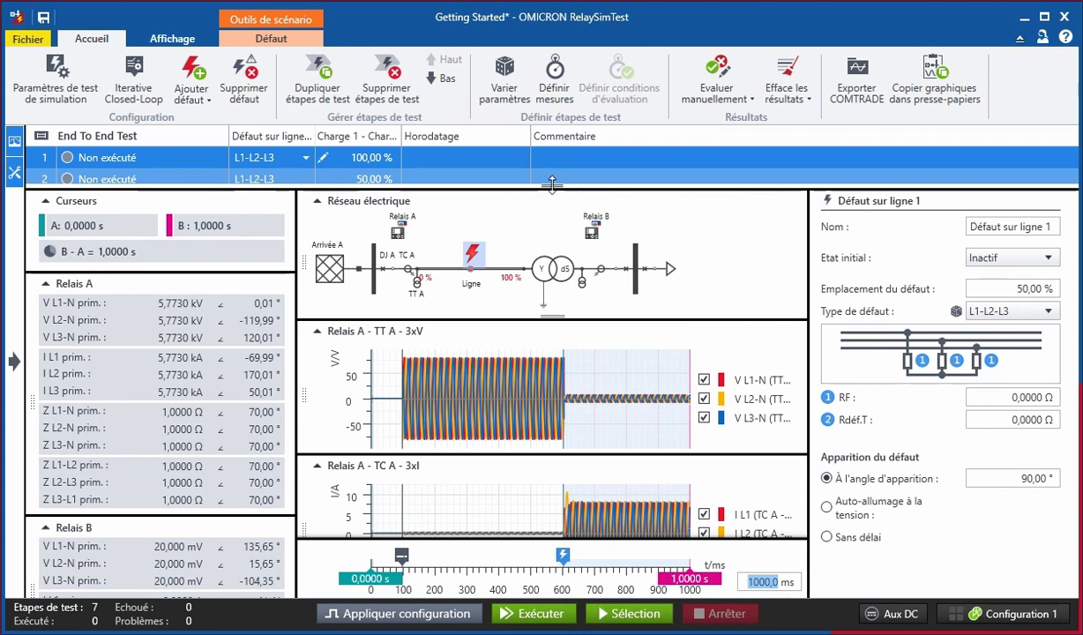
Step: Enlarge the test step list to review the fault and load combinations, and save the document
left_click_drag(552, 184, 552, 280)
left_click(446, 245)
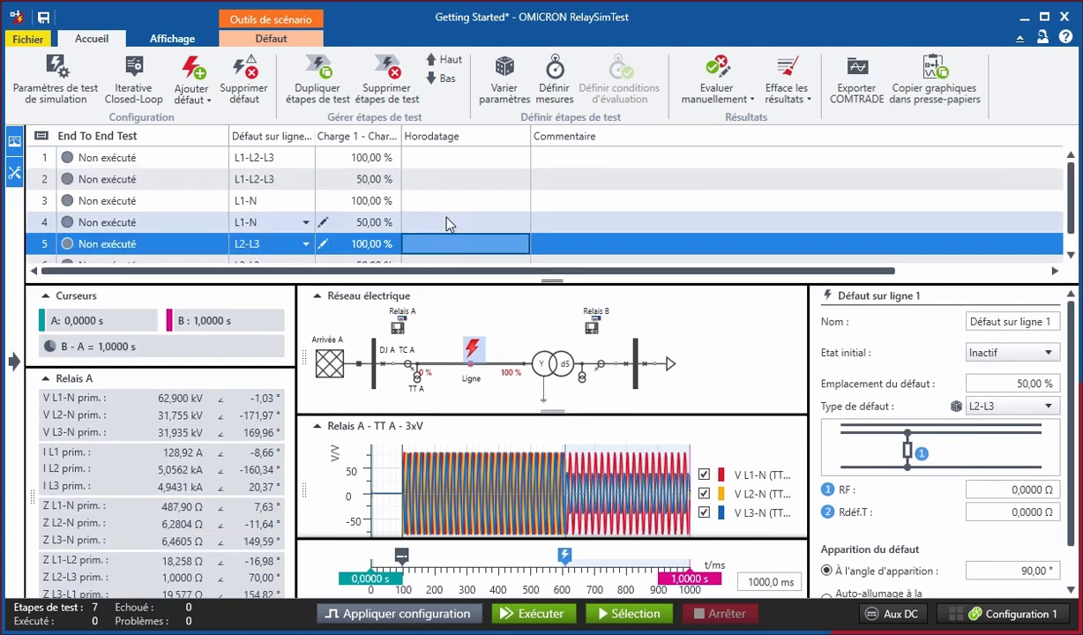
left_click(447, 201)
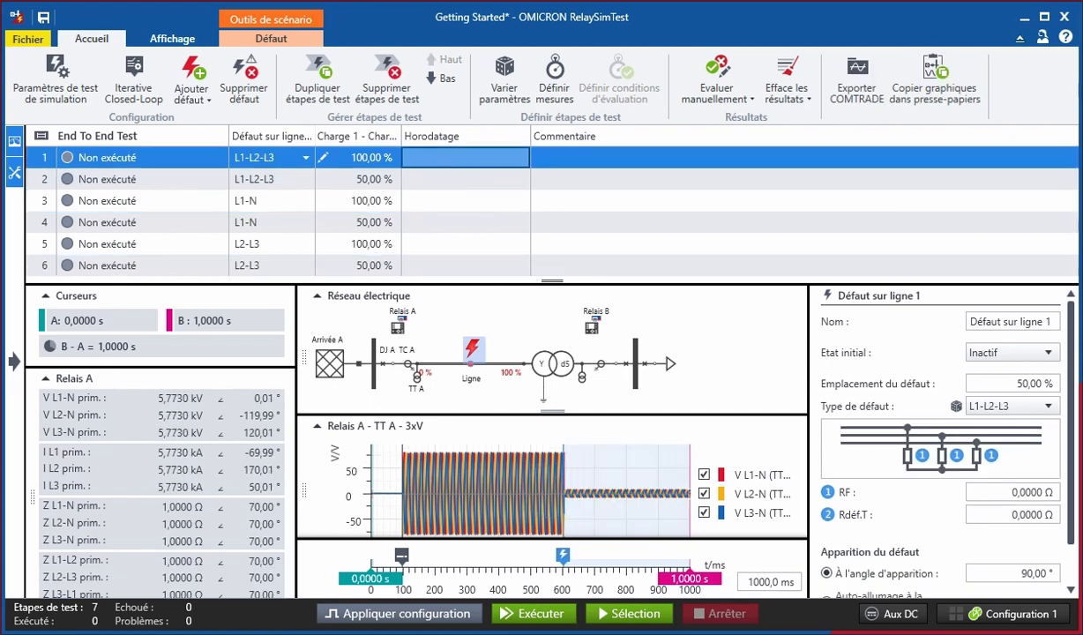
key("ctrl+s")
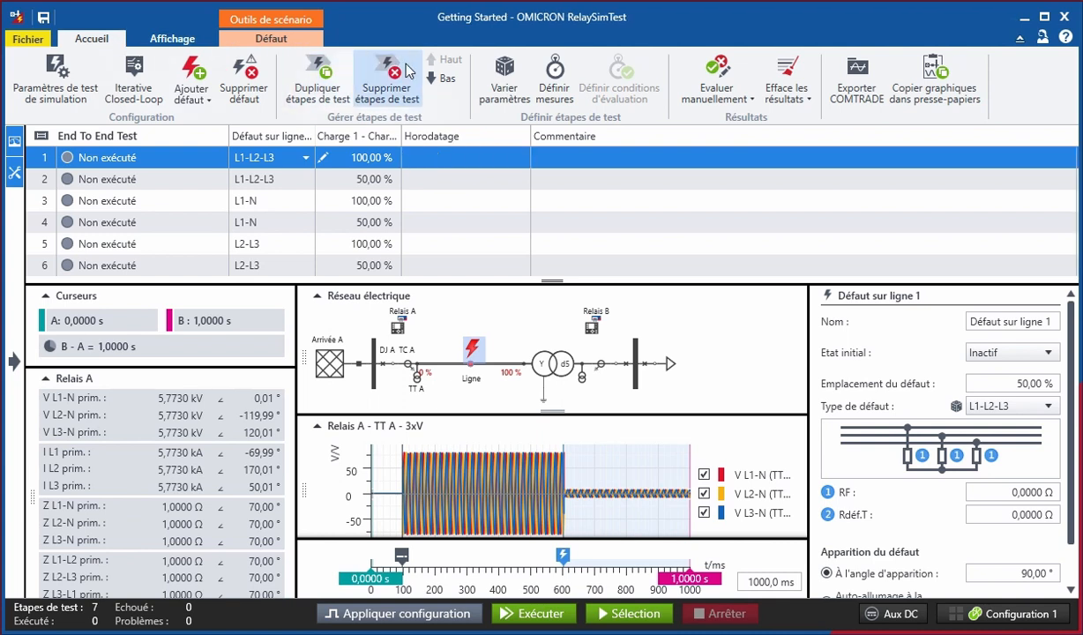
Step: Define three measurements for the End To End Test, named Trip A, Trip B and Start B
left_click(555, 77)
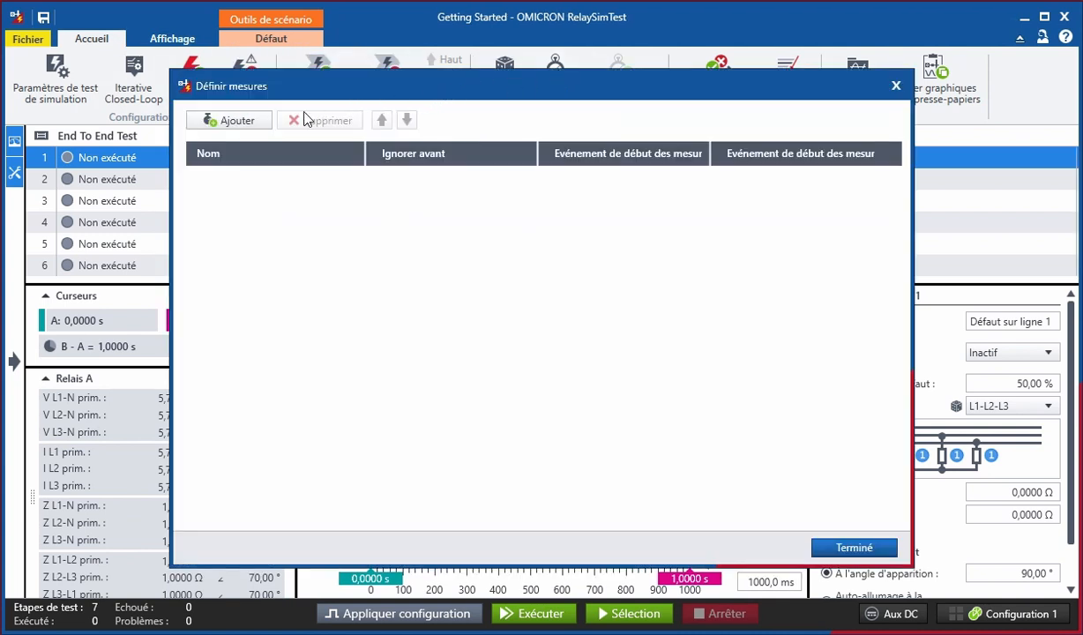
left_click(231, 121)
left_click(301, 180)
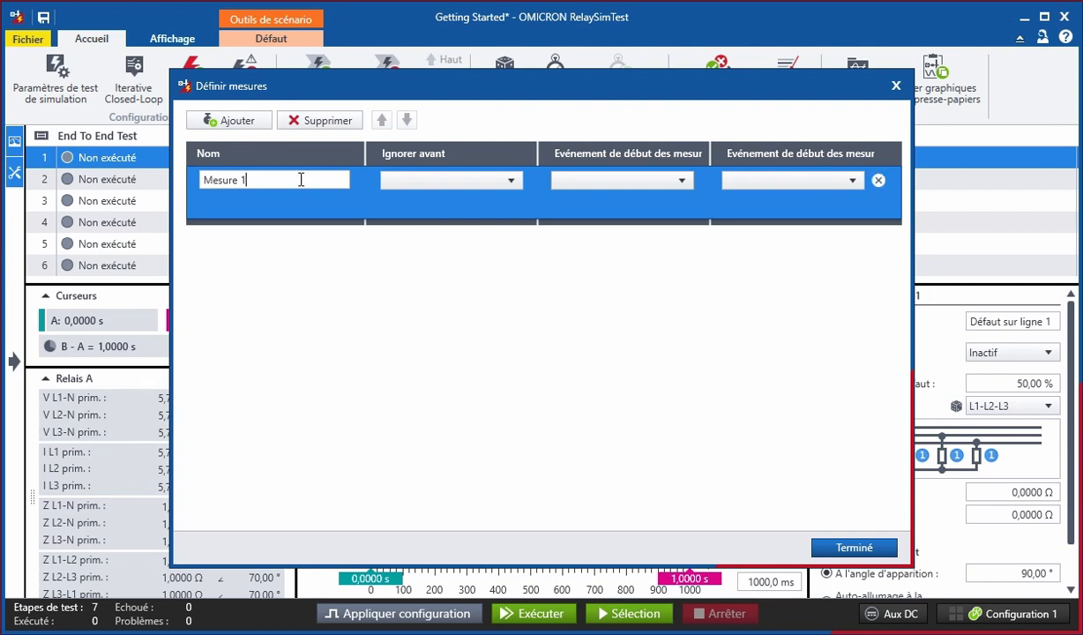
double_click(217, 180)
type("Trip A")
left_click(254, 122)
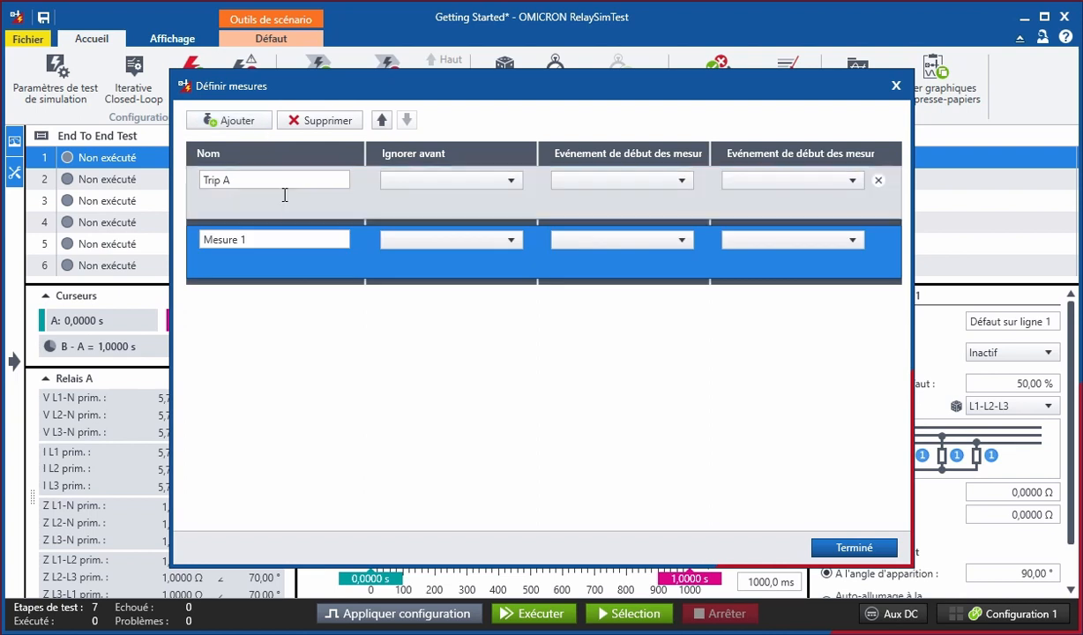
left_click_drag(300, 239, 218, 239)
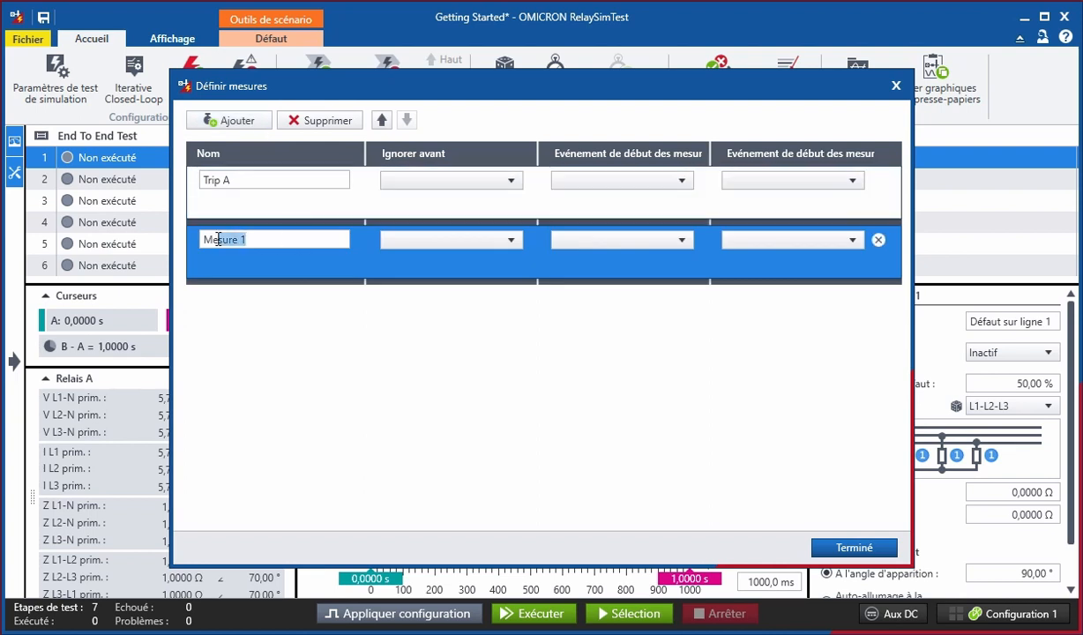
type("Trip B")
left_click(236, 120)
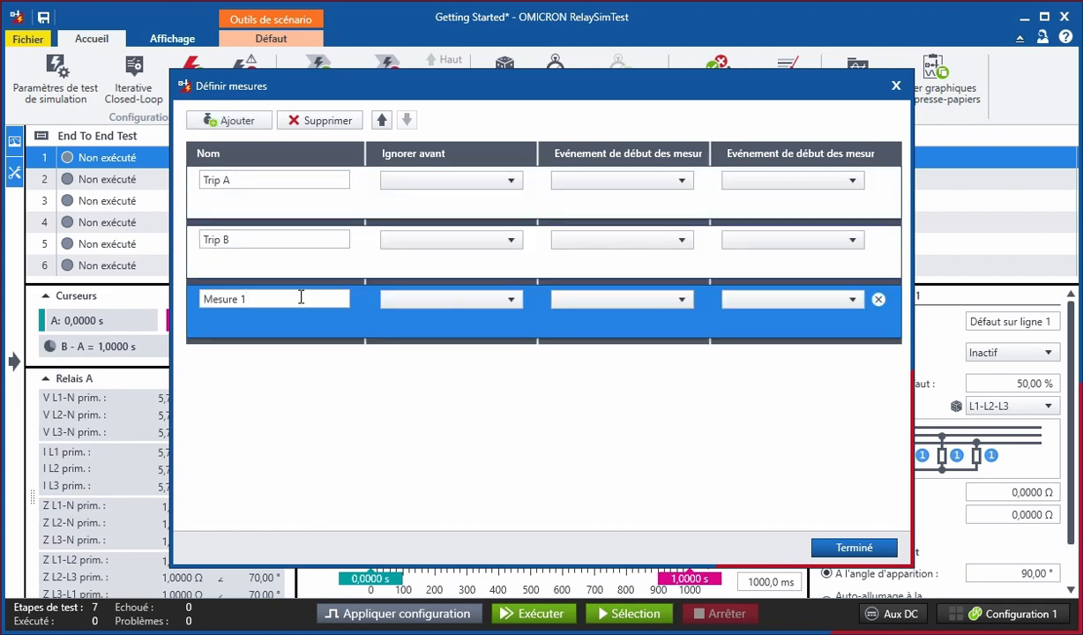
left_click_drag(254, 299, 201, 302)
type("Start B")
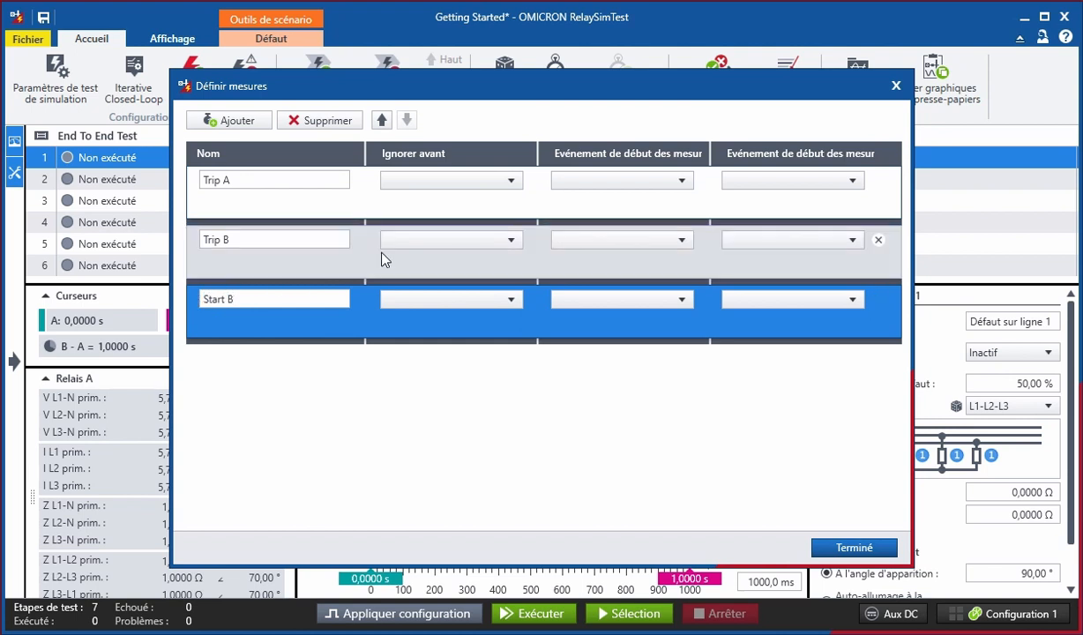
Step: Make Trip A measure from the activation of Défaut sur ligne 1 to the Relais A: DJ A Déclenchement event
left_click(684, 181)
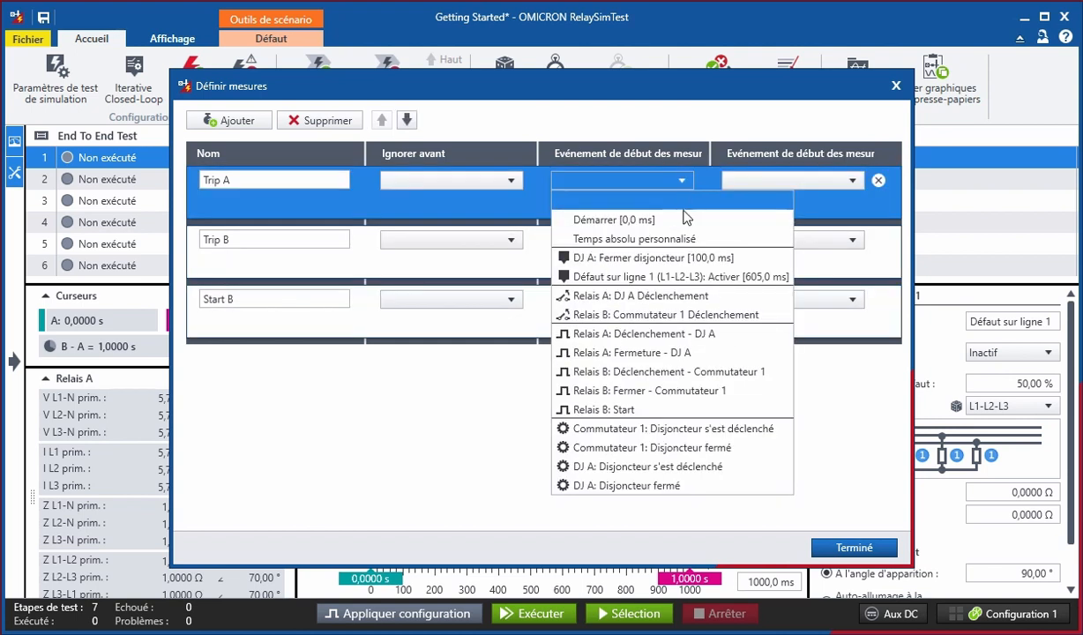
left_click(685, 277)
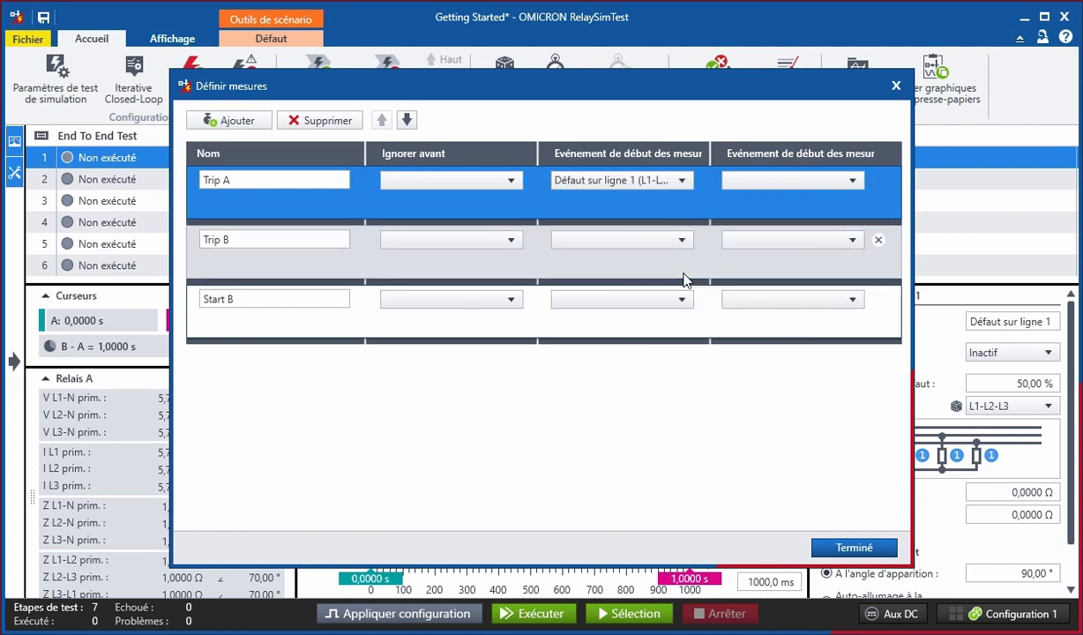
left_click(852, 181)
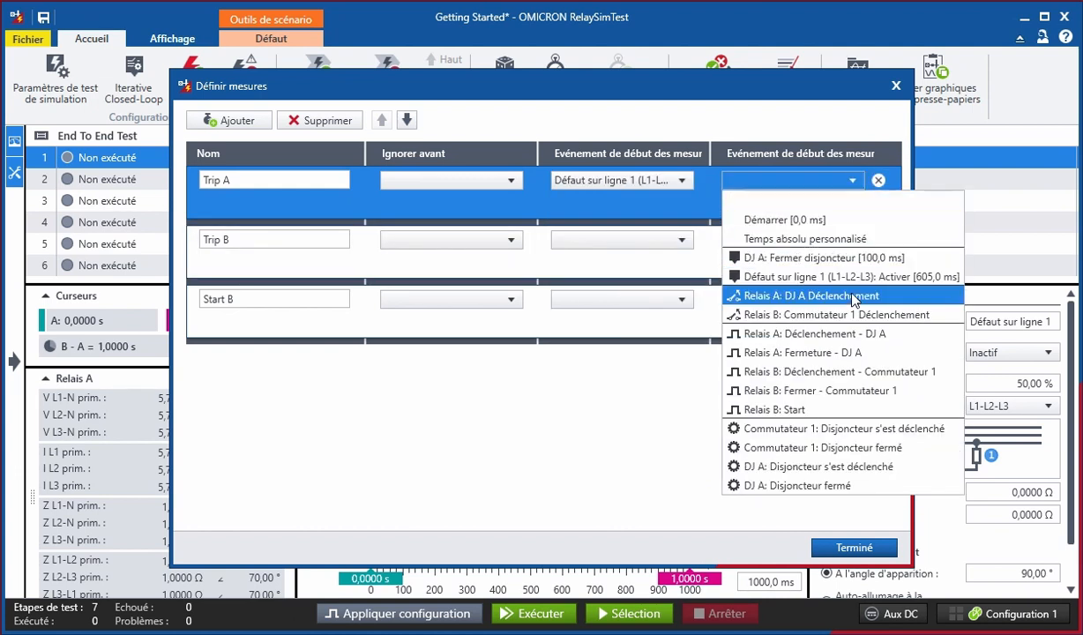
left_click(854, 298)
Step: Make Trip B measure from the activation of Défaut sur ligne 1 to the Relais B: Commutateur 1 Déclenchement event
left_click(683, 241)
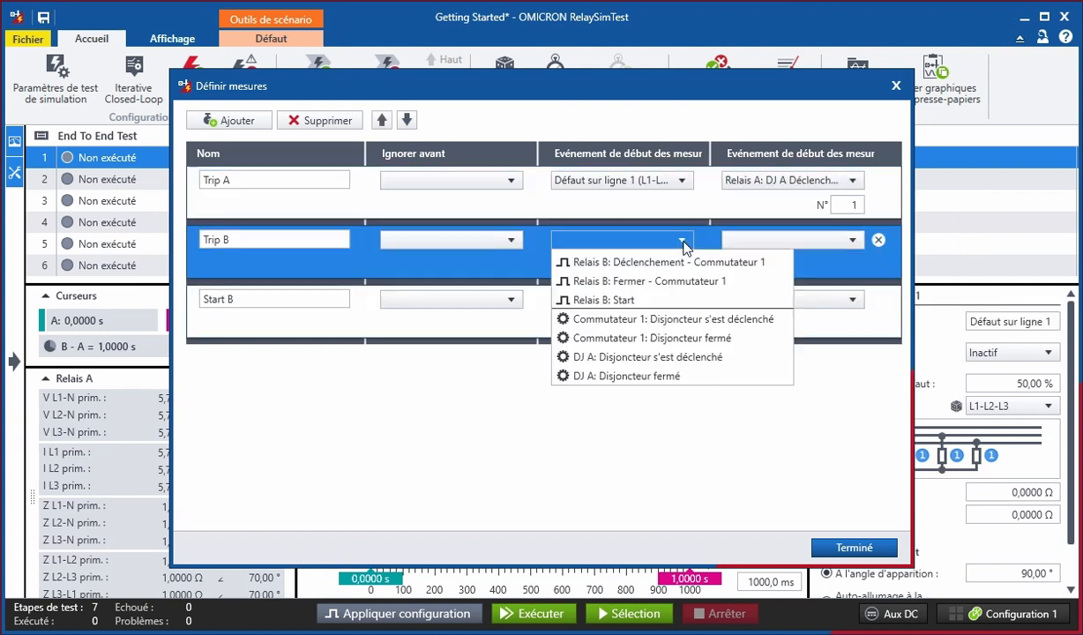
left_click(684, 336)
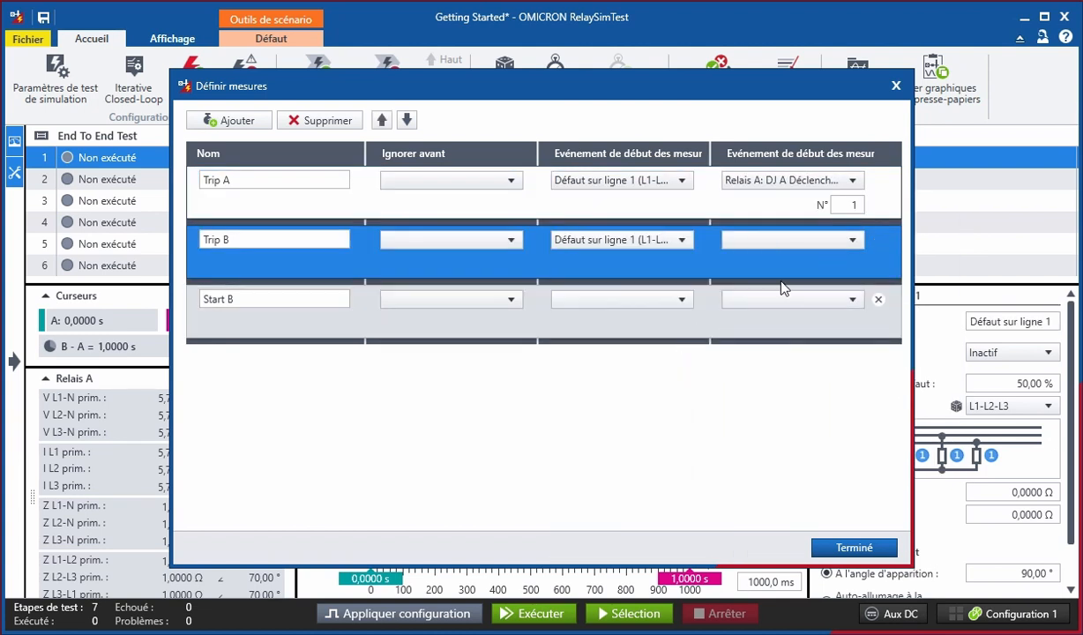
left_click(817, 238)
left_click(851, 375)
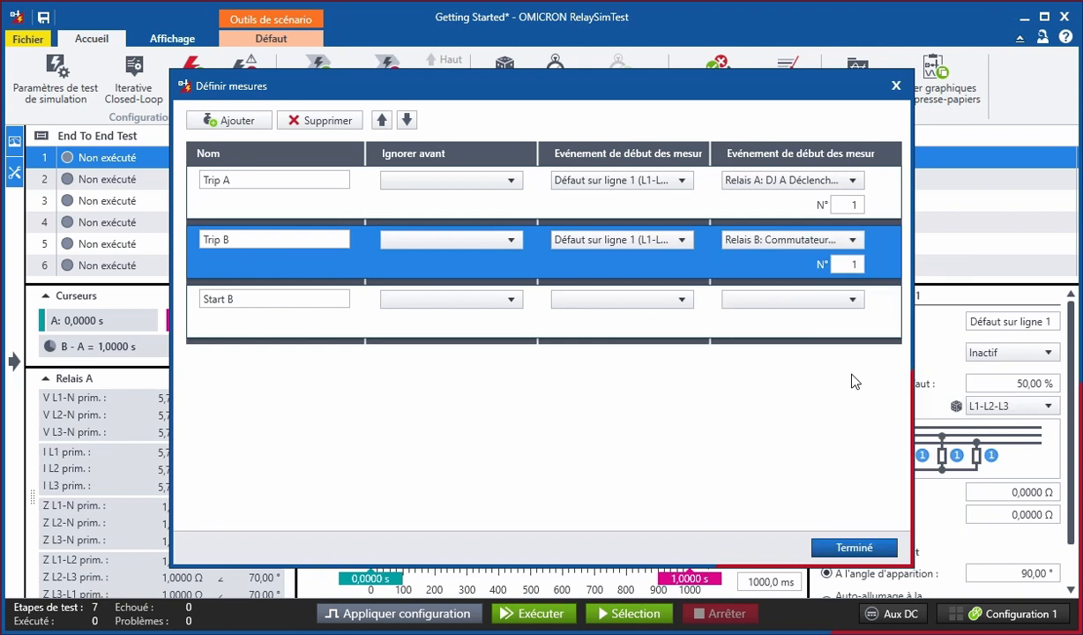
Step: Make Start B measure from DJ A: Fermer disjoncteur to the rising Relais B: Start signal, and finish the measurement definitions
left_click(684, 300)
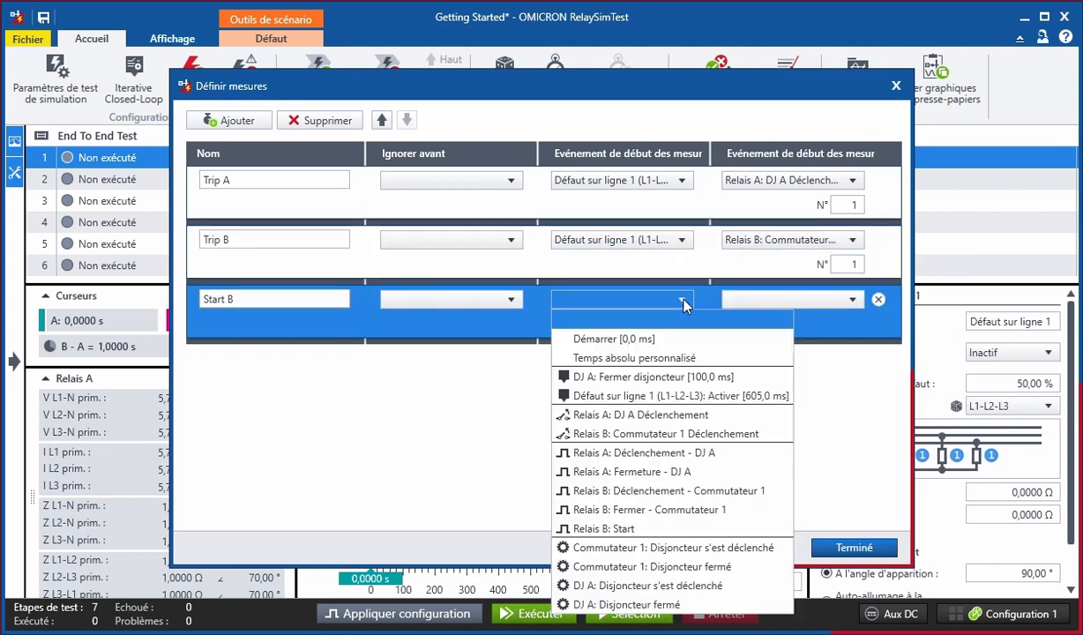
left_click(685, 378)
left_click(852, 300)
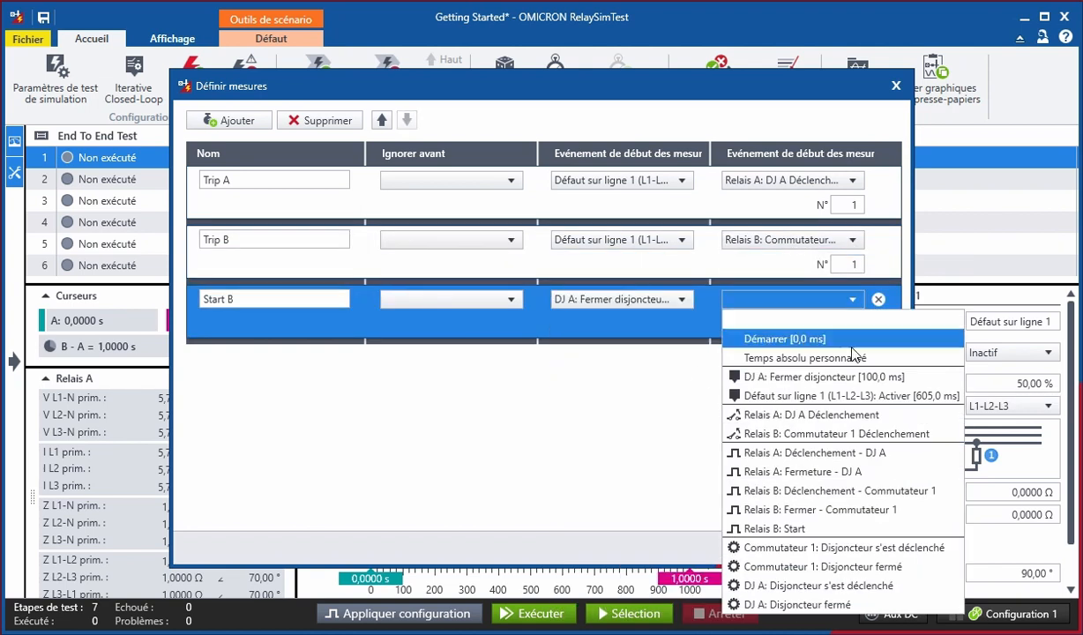
left_click(854, 529)
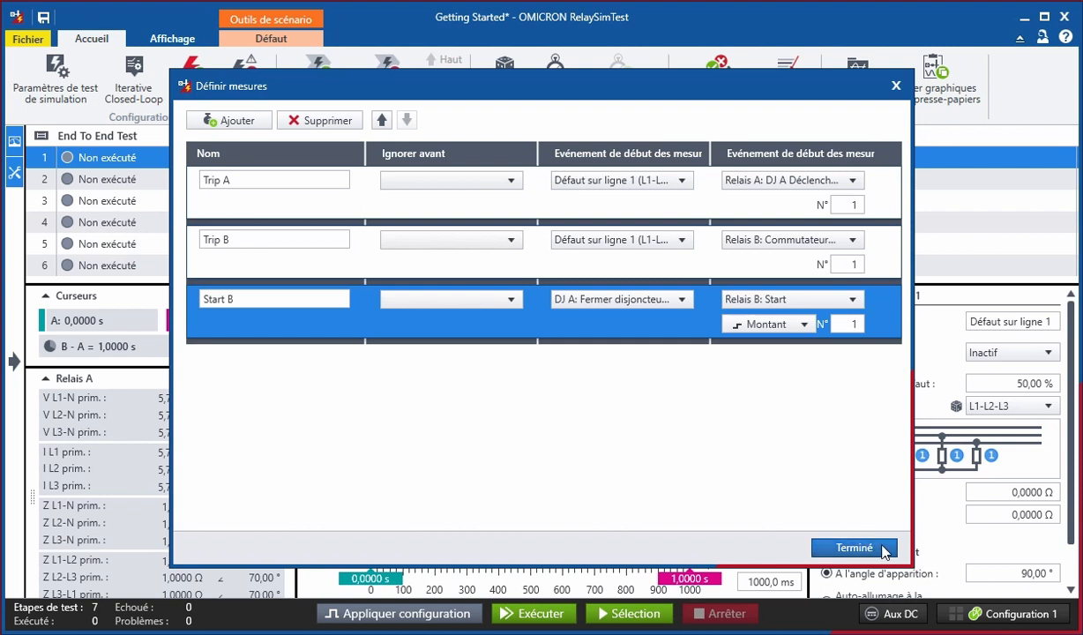
left_click(884, 550)
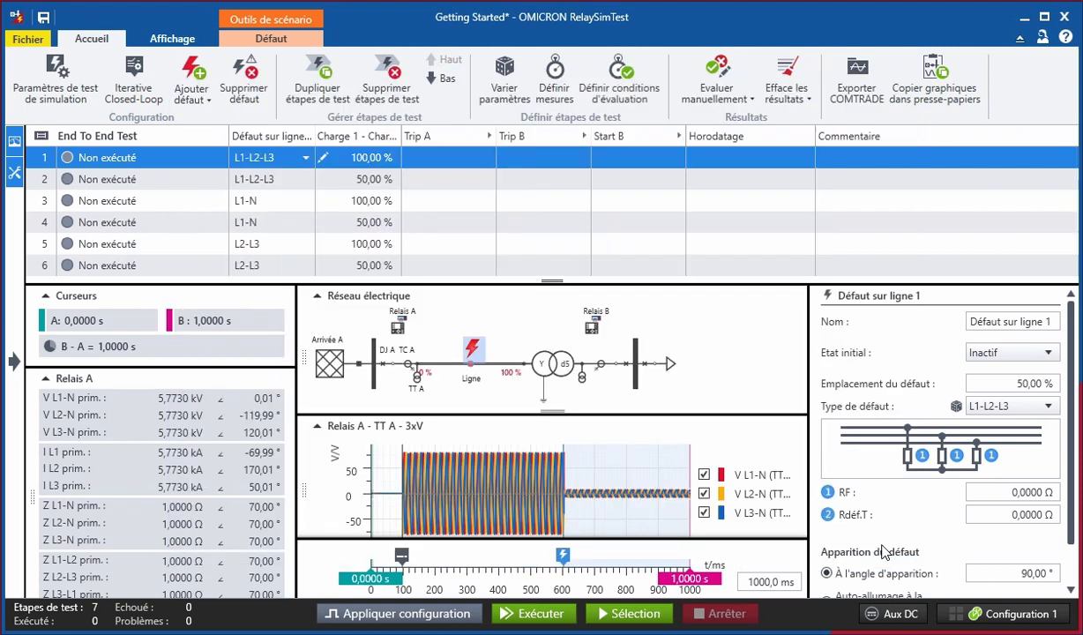
Step: Define custom min/max evaluation limits for Trip A, with a minimum of 0,0 ms and a maximum of 50,0 ms
left_click(595, 71)
left_click(467, 257)
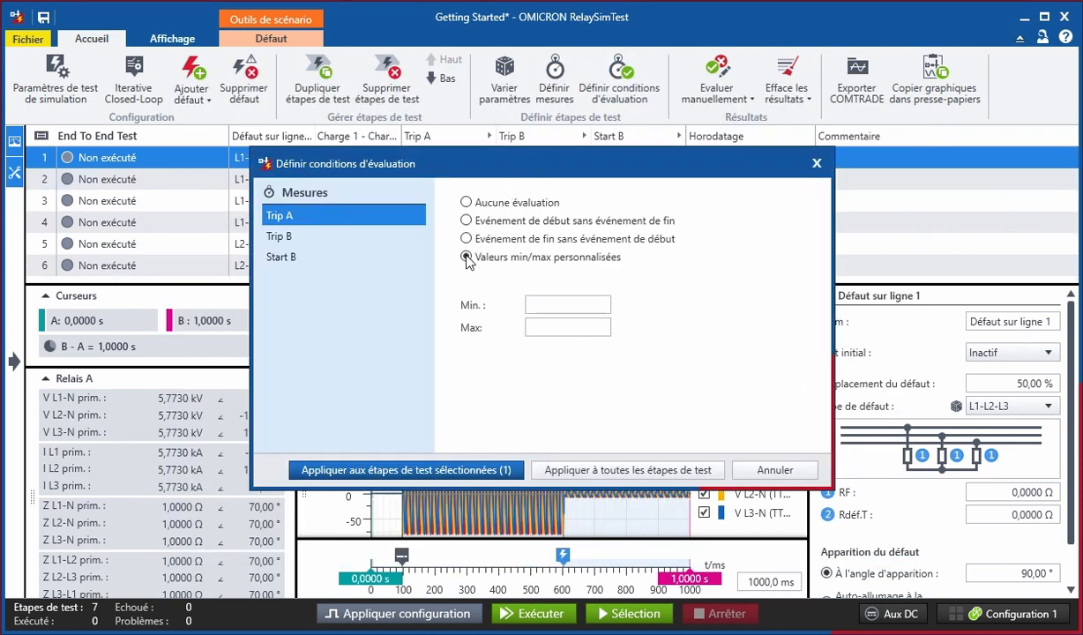
left_click(533, 305)
left_click(533, 327)
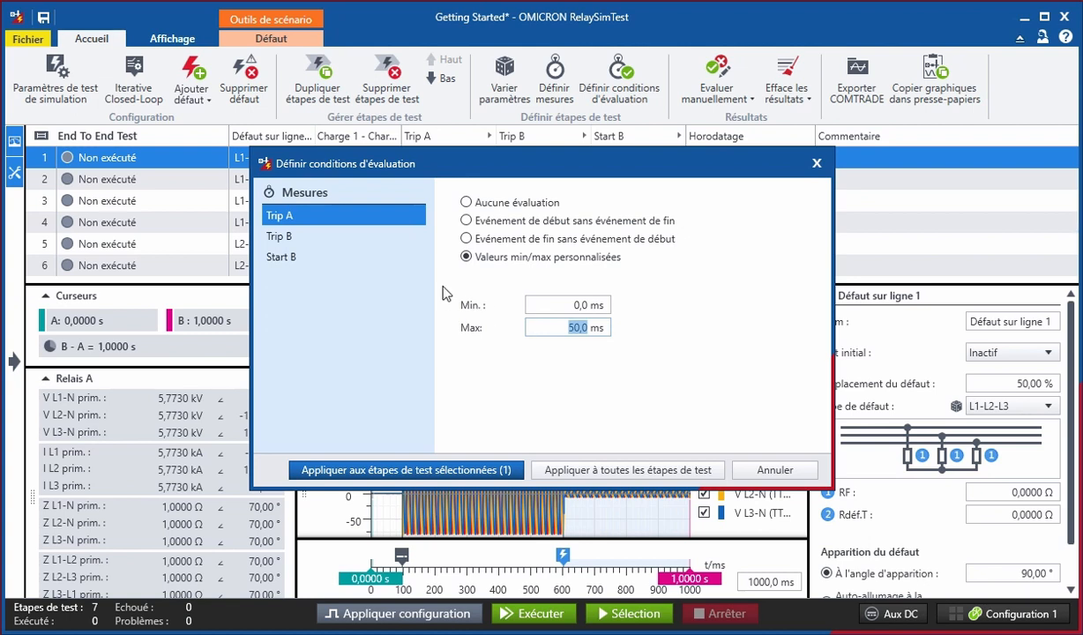
Step: Give Trip B custom min/max evaluation limits of 0,0 ms and 50,0 ms
left_click(339, 238)
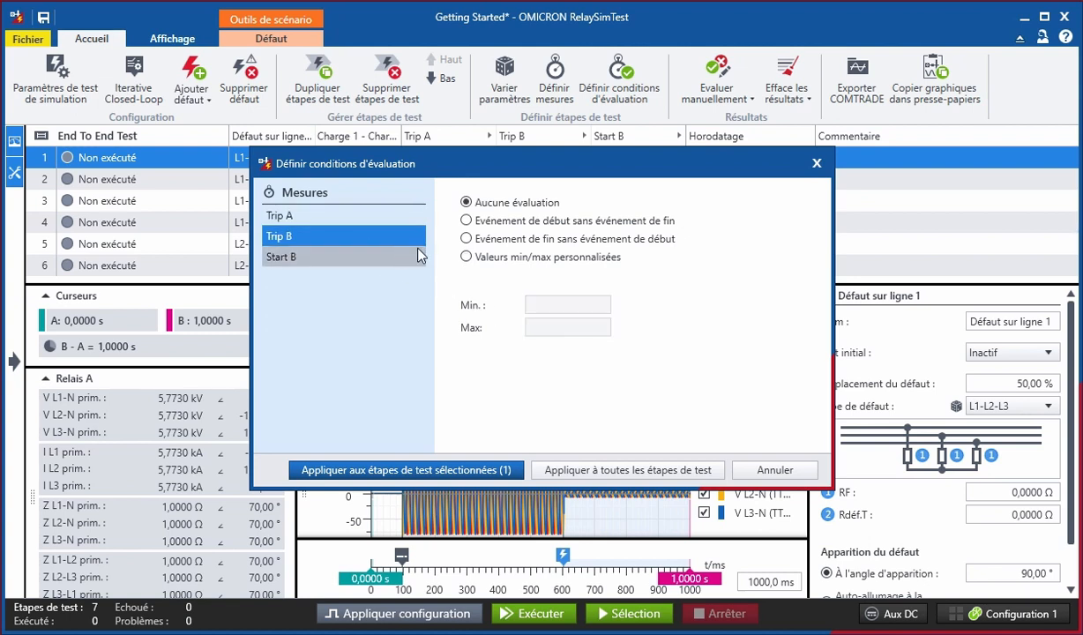
left_click(466, 257)
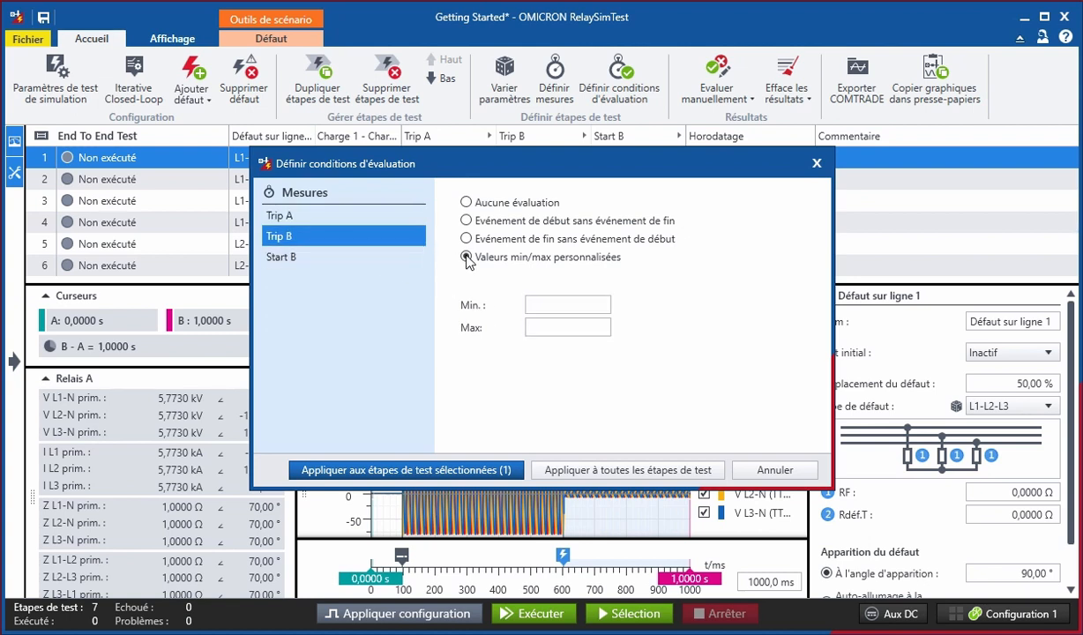
left_click(534, 304)
left_click(533, 304)
left_click(534, 327)
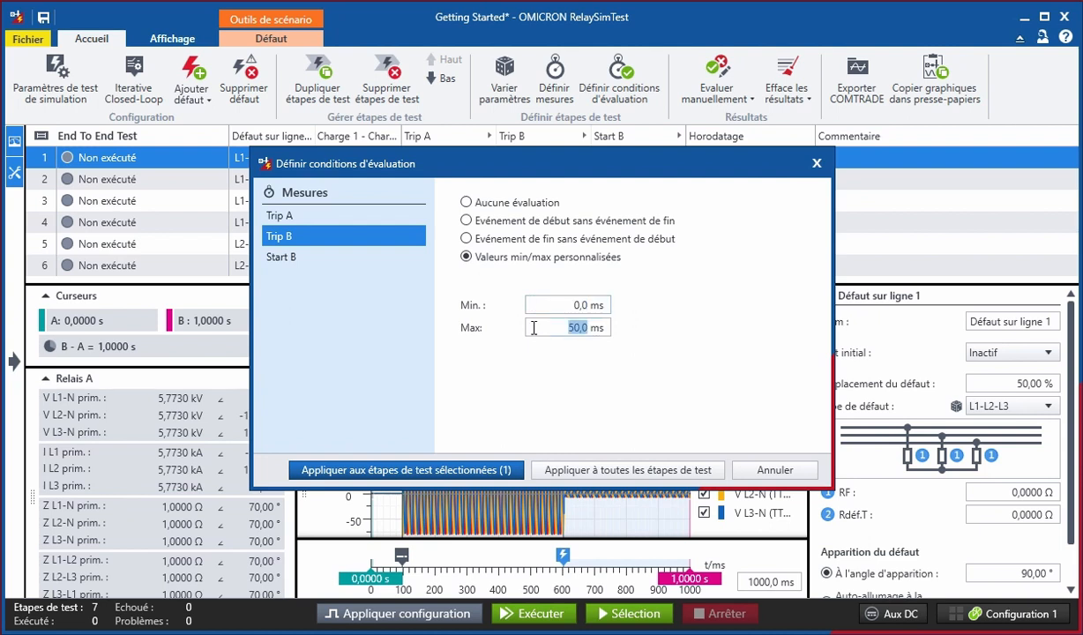
Step: Set Start B's custom evaluation limits to 0,0 ms and 30,0 ms, and apply the evaluation conditions to all test steps
left_click(341, 260)
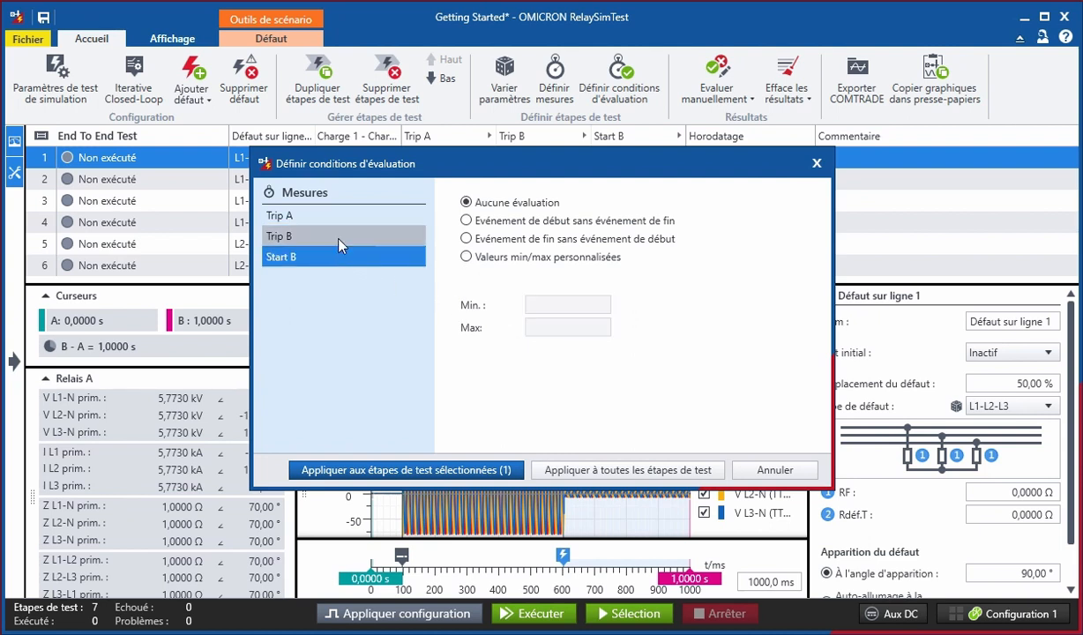
left_click(458, 253)
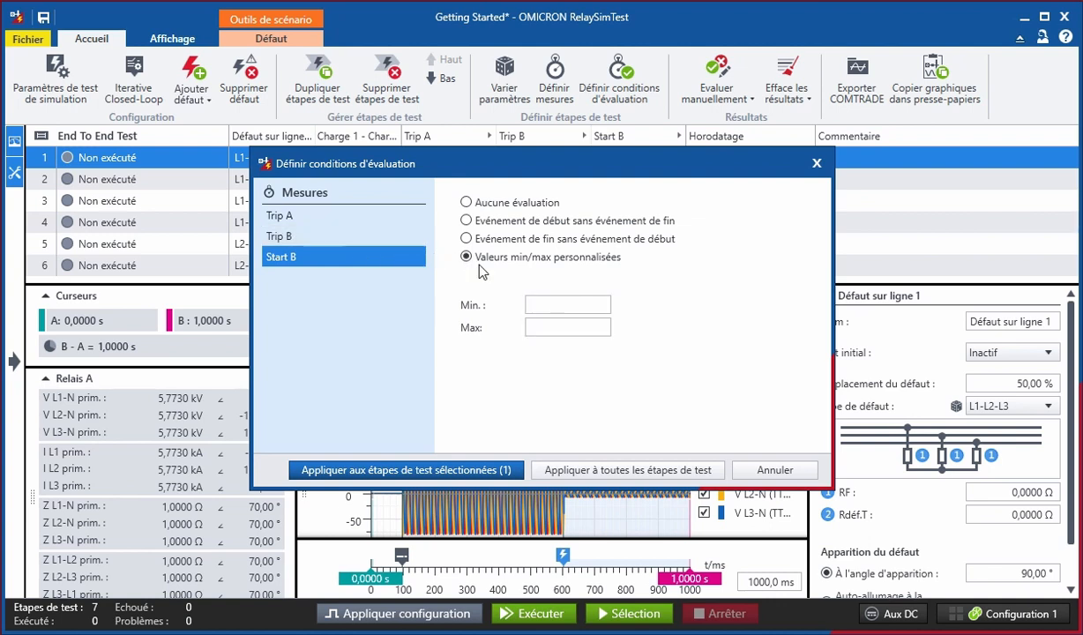
left_click(534, 304)
left_click(533, 327)
type("30,0 ms")
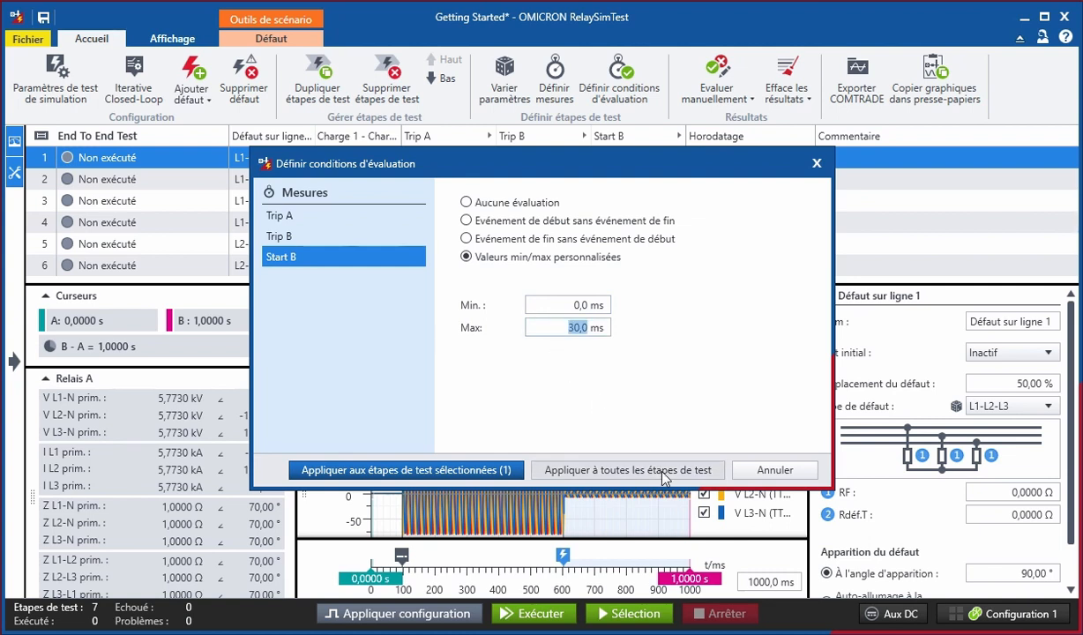
left_click(628, 467)
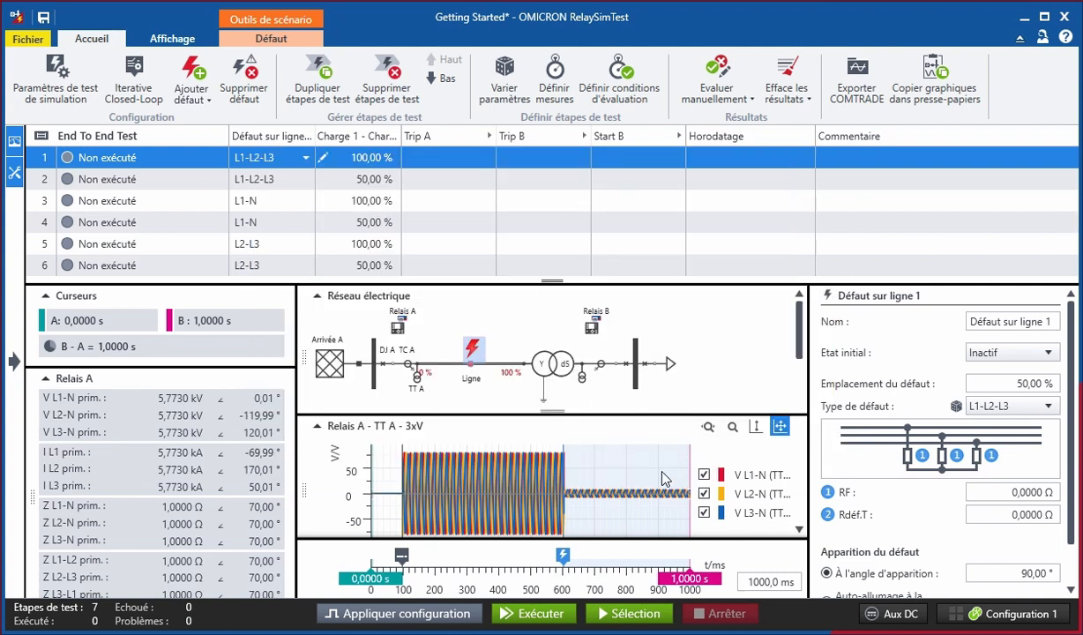
Step: Show the Min and Max columns for Trip A, Trip B and Start B, and hide the cursor and relay value displays
left_click(490, 136)
left_click(706, 136)
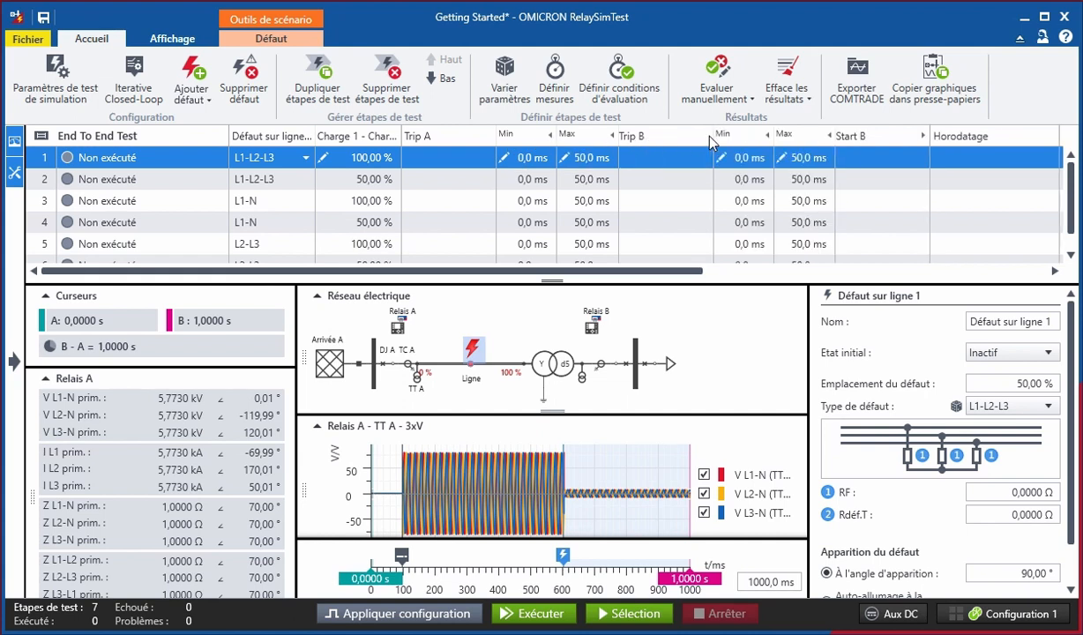
left_click(887, 136)
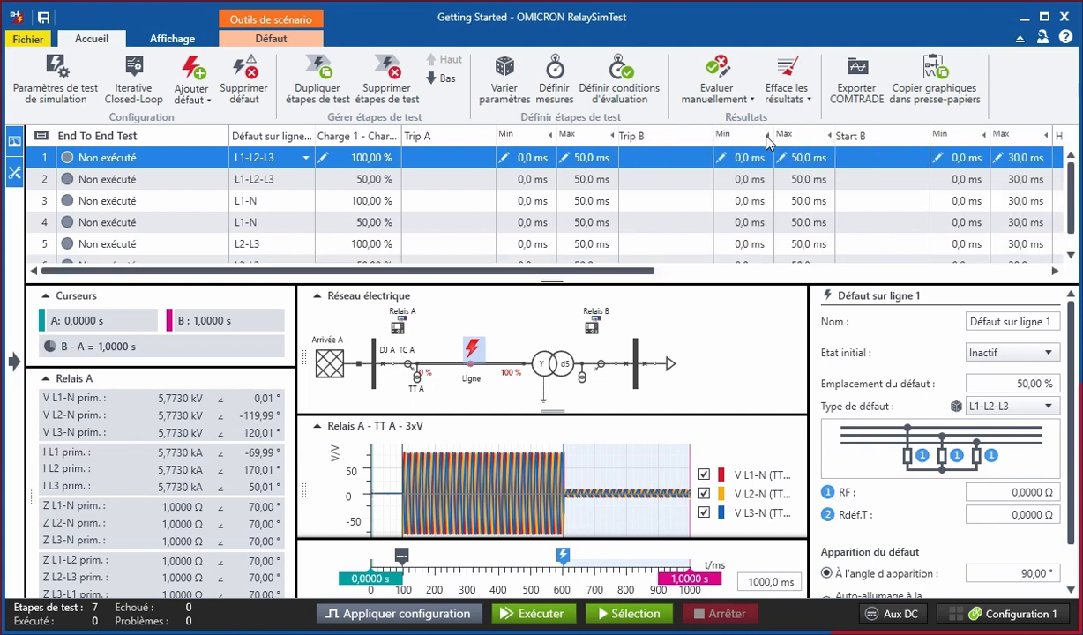
left_click(14, 141)
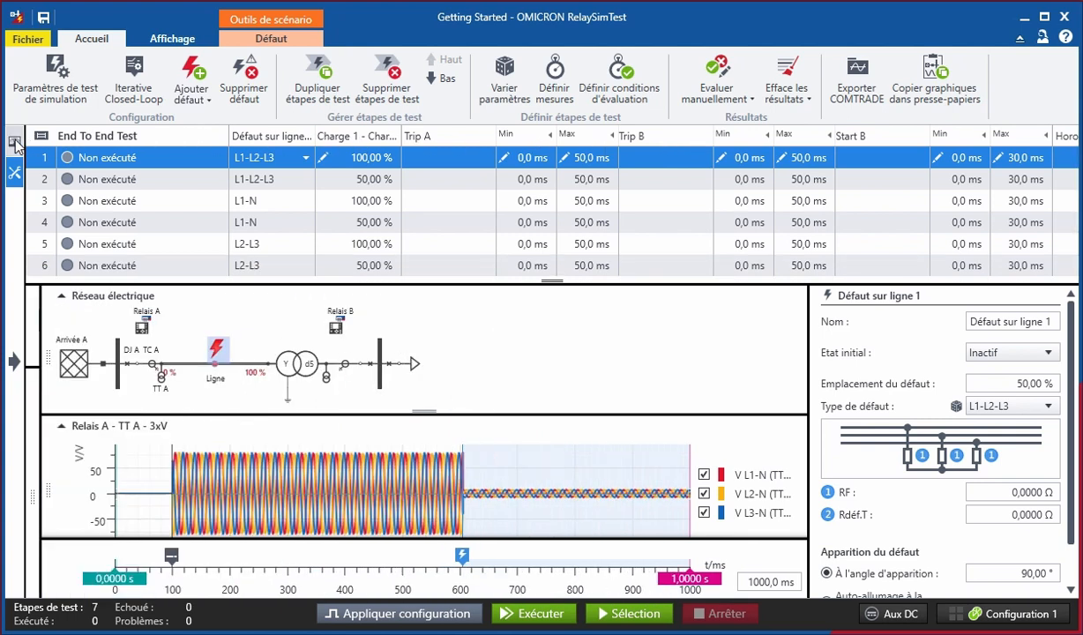
Step: Review the simulation test's general settings, its test equipment configuration choices and its pause options
left_click(27, 78)
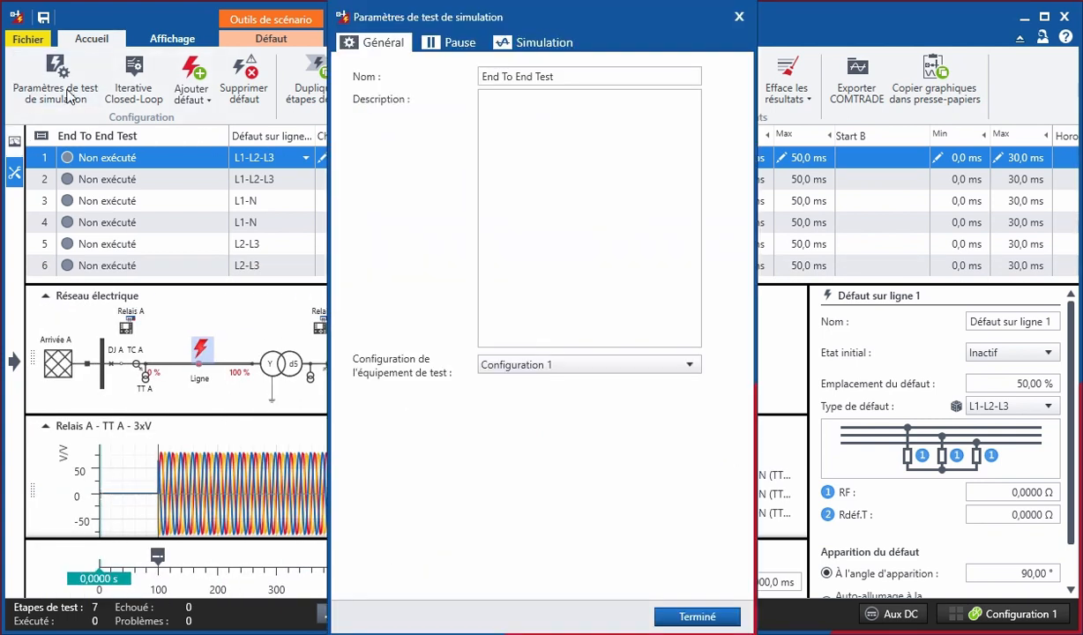
left_click(674, 365)
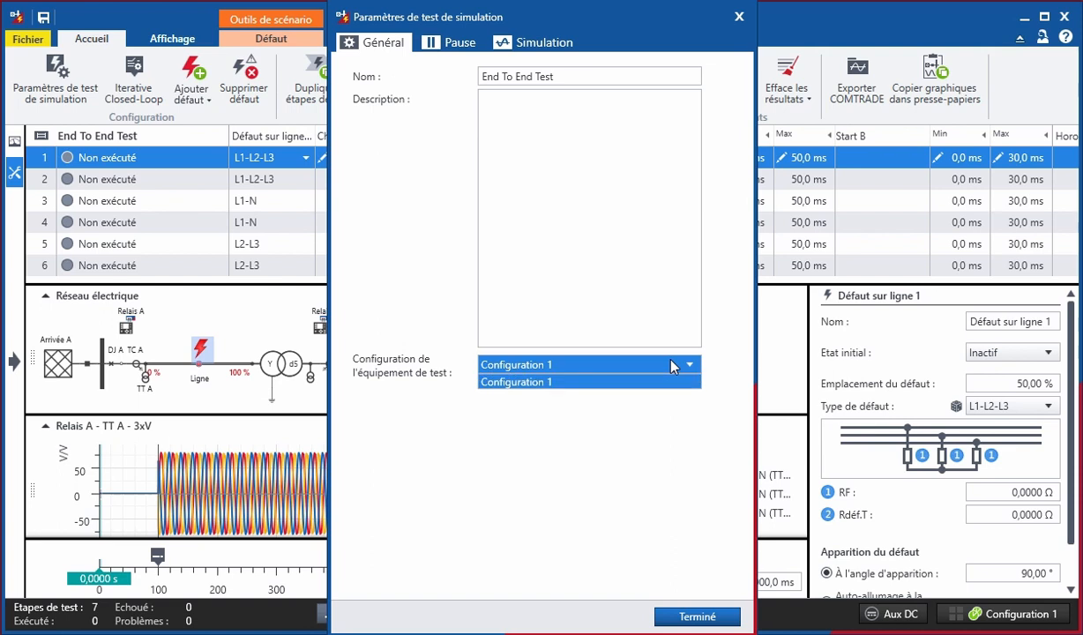
left_click(674, 365)
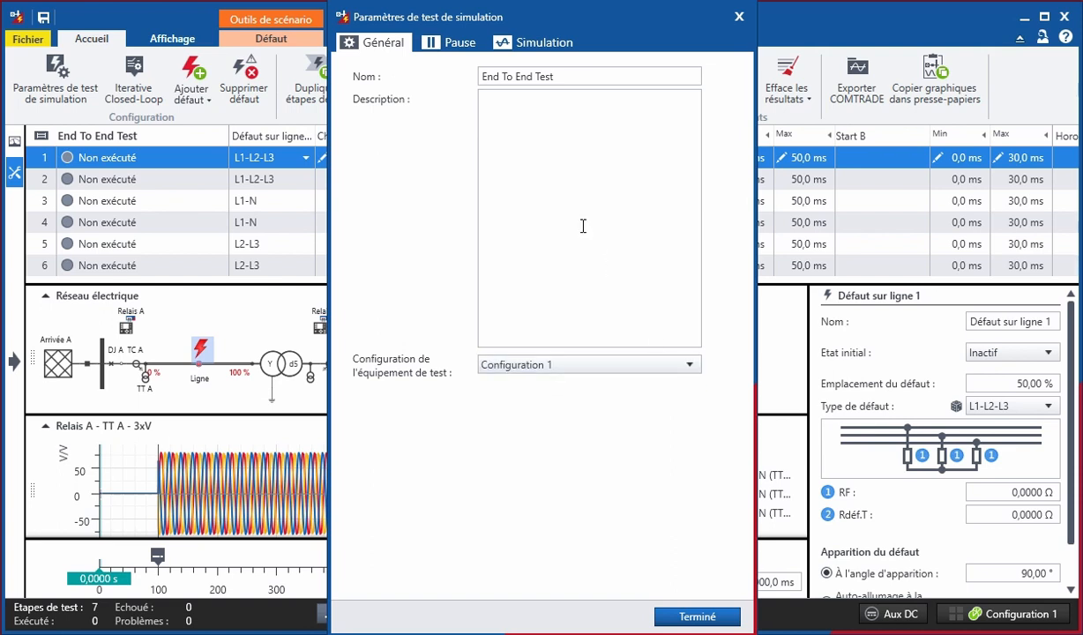
left_click(460, 43)
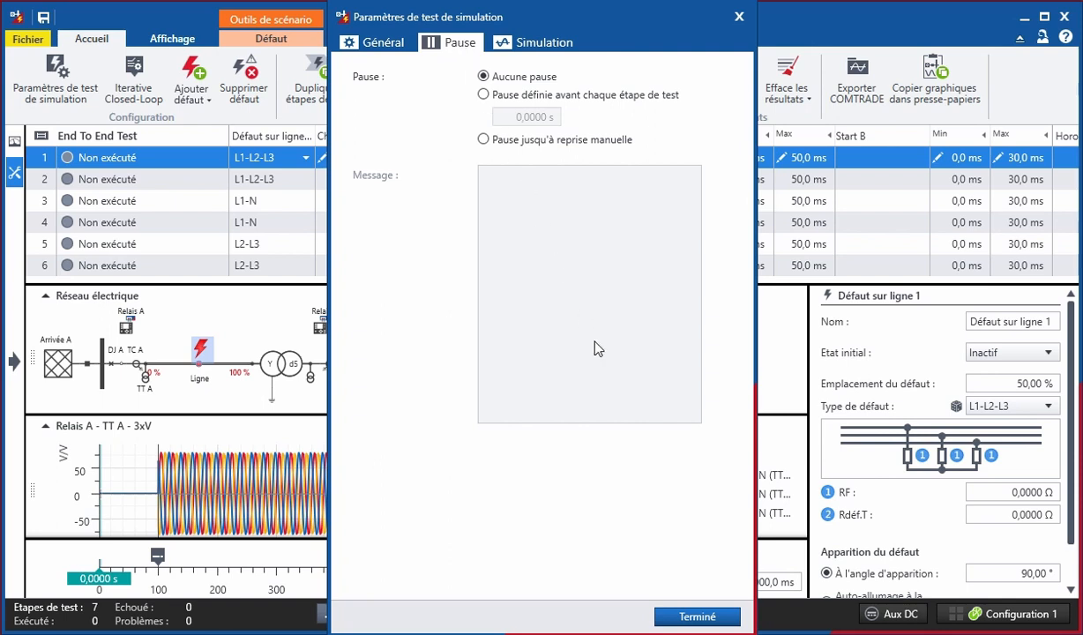
left_click(716, 617)
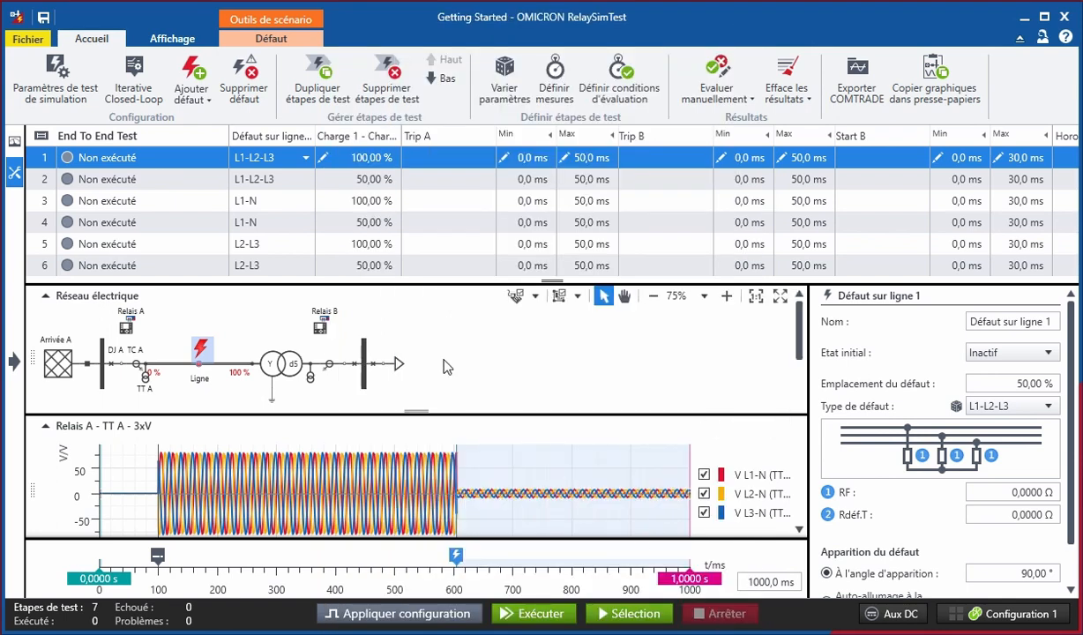
Step: Enable Iterative Closed-Loop for the End To End Test and execute all of its test steps
left_click(137, 80)
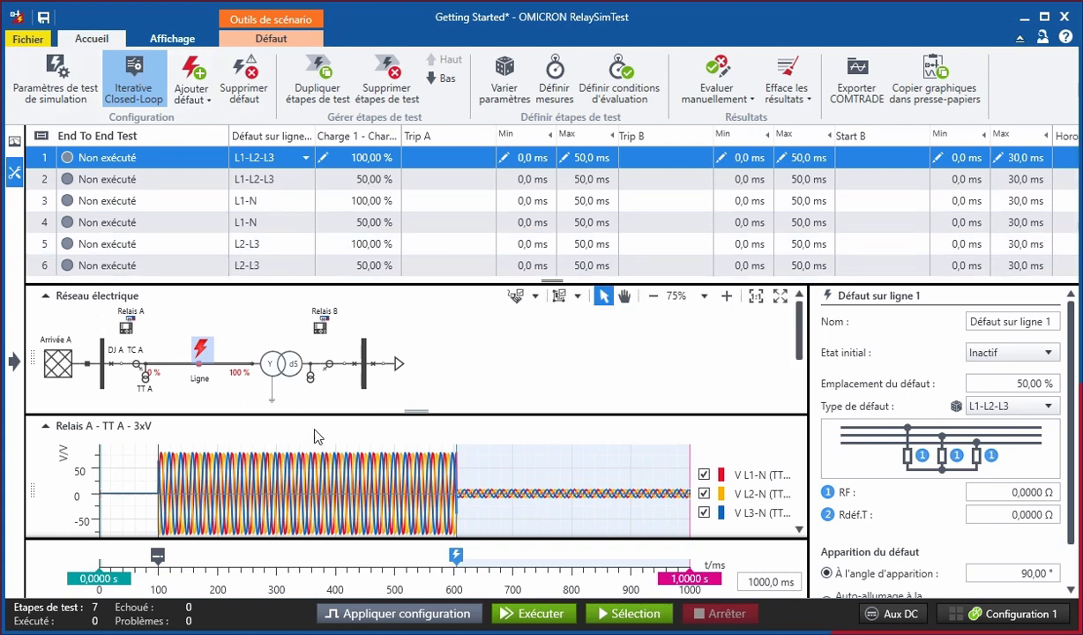
left_click(409, 618)
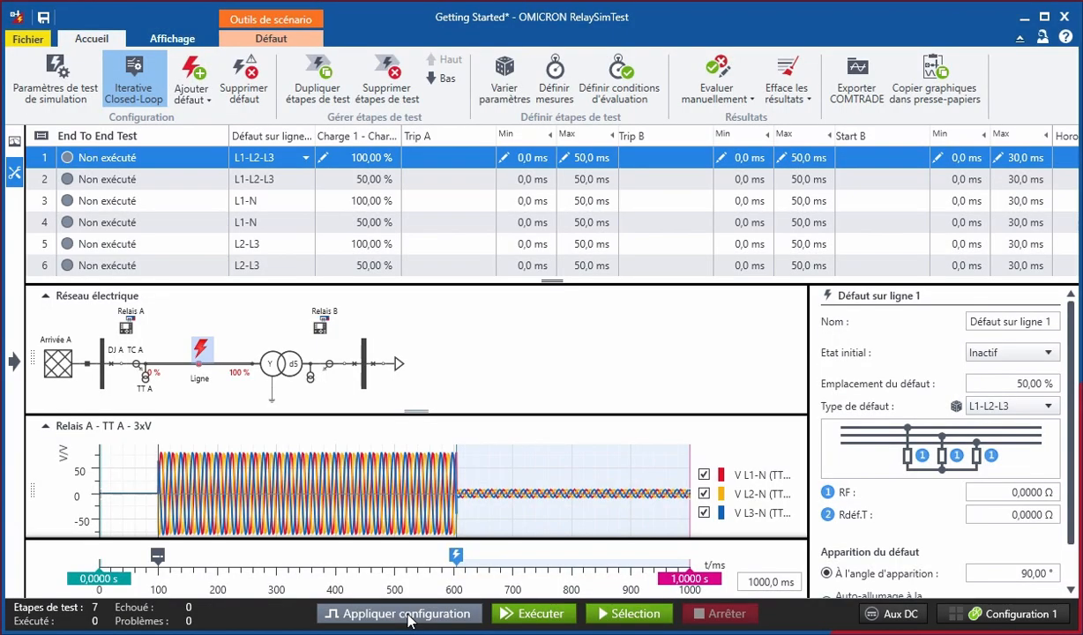
left_click(508, 615)
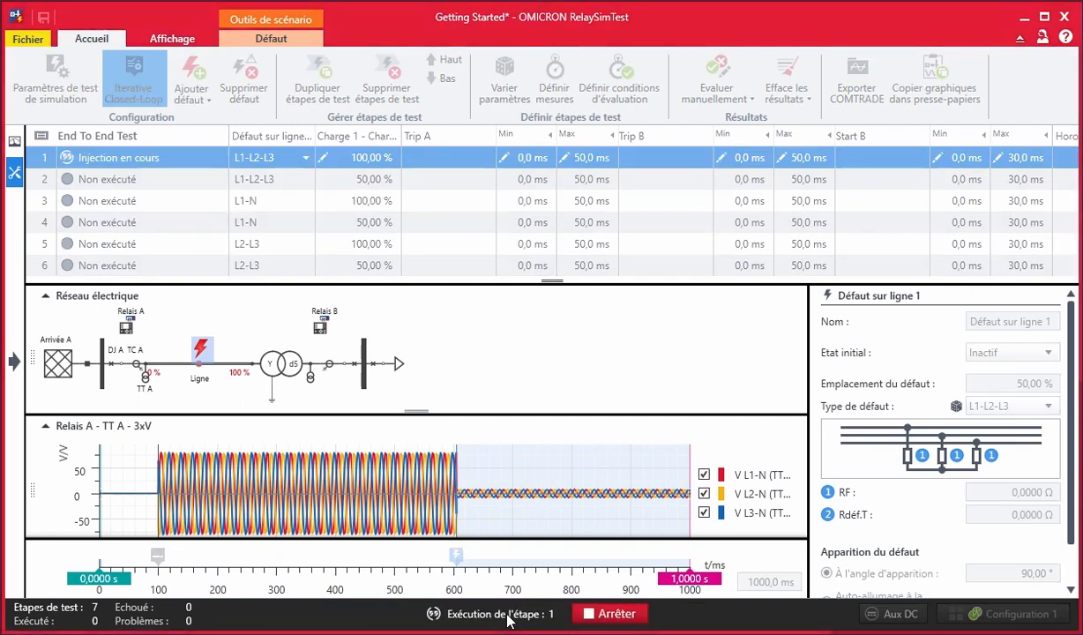